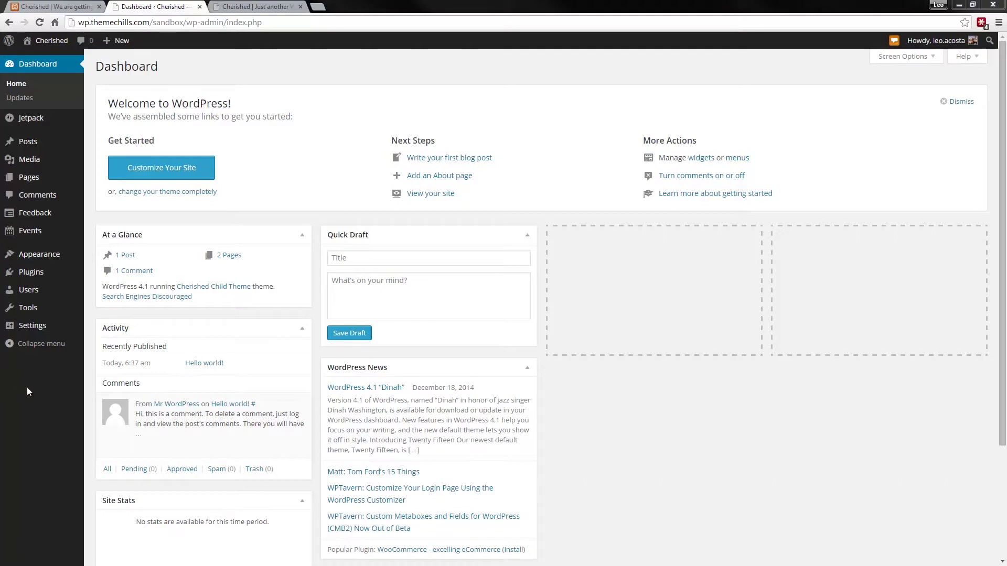
# - Show the Installed Plugins list to confirm Cherished Toolkit is active
pyautogui.click(55, 273)
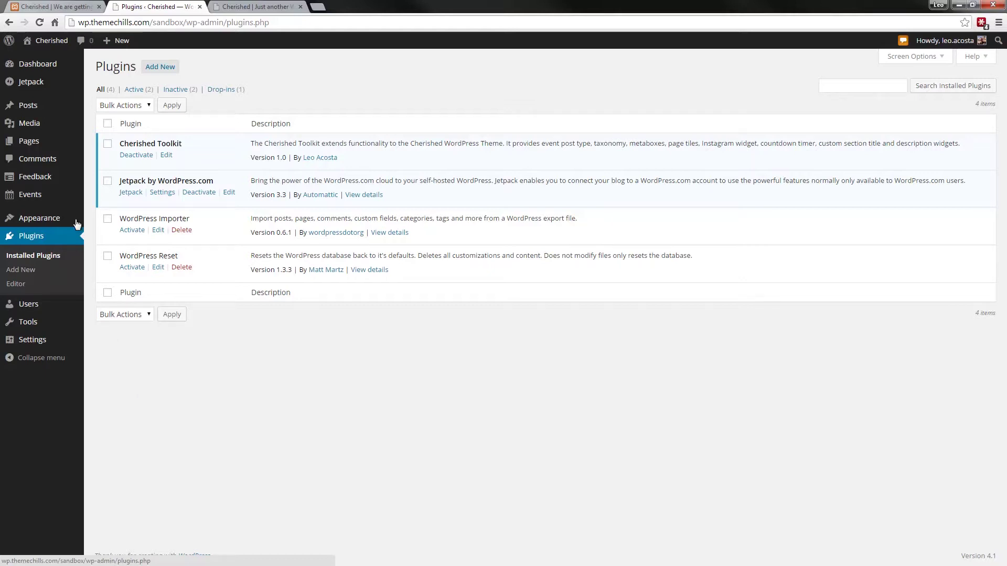
# - Assign the Homepage template to the Homepage page and update it
pyautogui.click(41, 142)
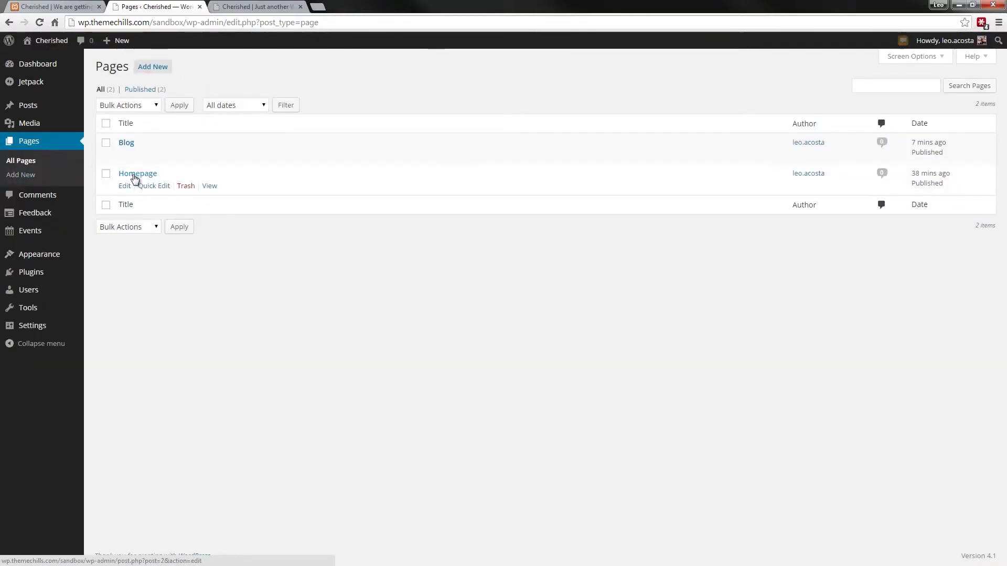
pyautogui.moveTo(124, 194)
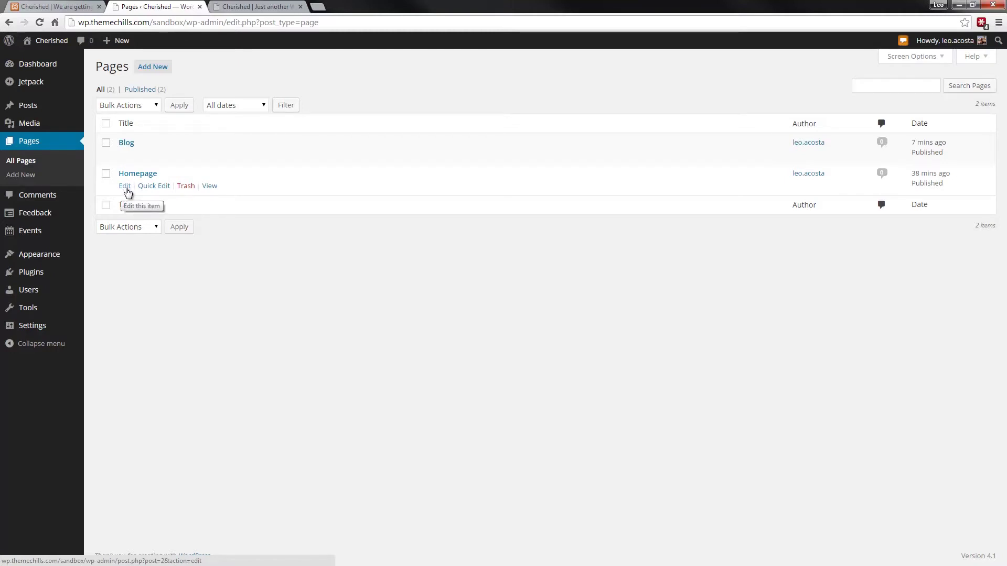
pyautogui.click(125, 187)
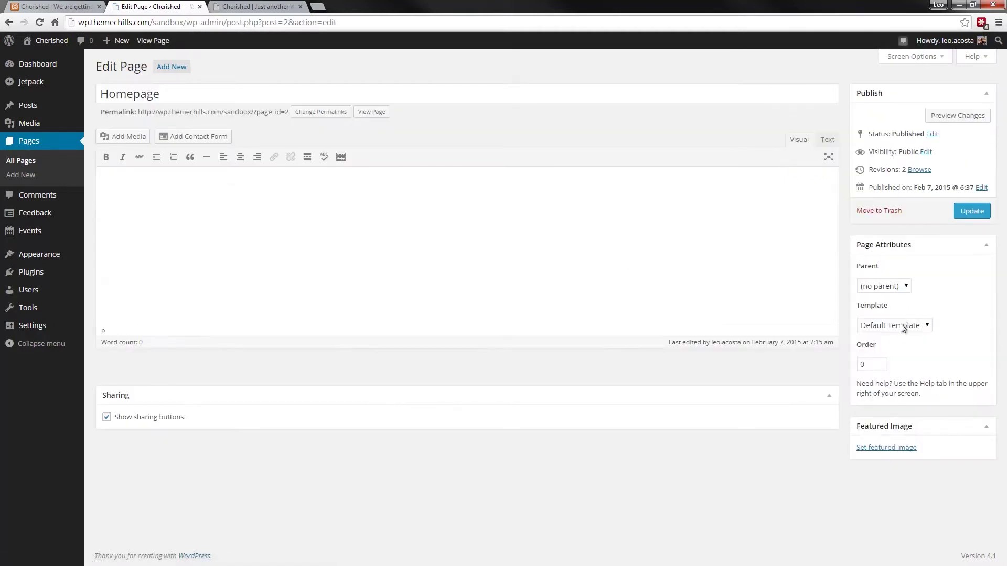
pyautogui.click(902, 328)
pyautogui.click(882, 352)
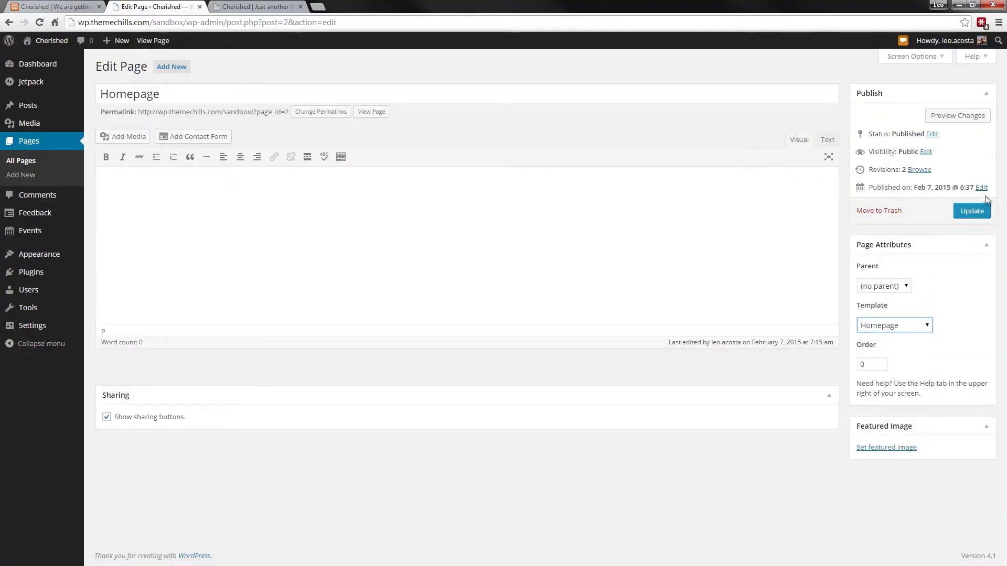
pyautogui.click(966, 210)
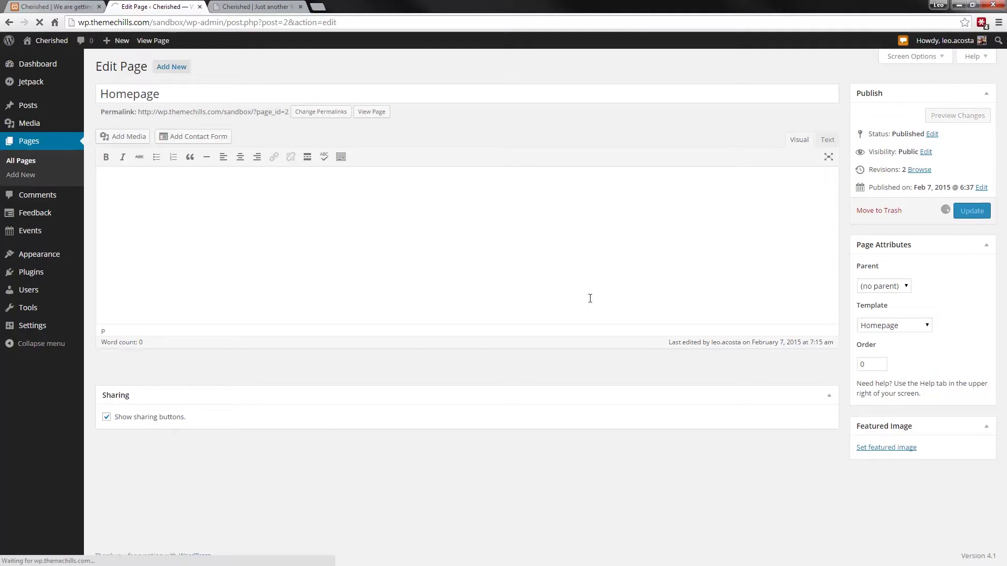
# - Preview the live site, then scroll the Cherished demo homepage down to its events list
pyautogui.click(265, 7)
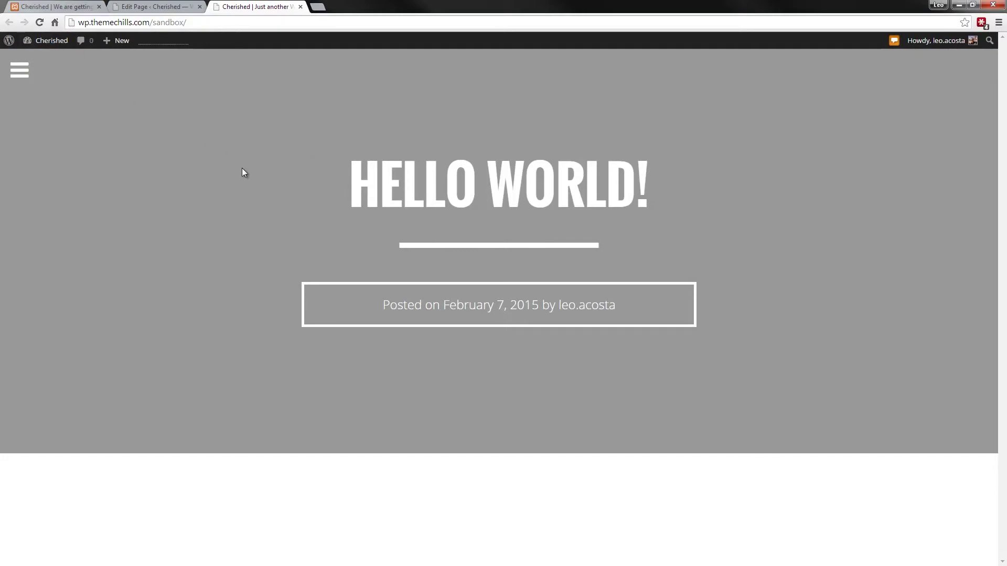
pyautogui.click(74, 6)
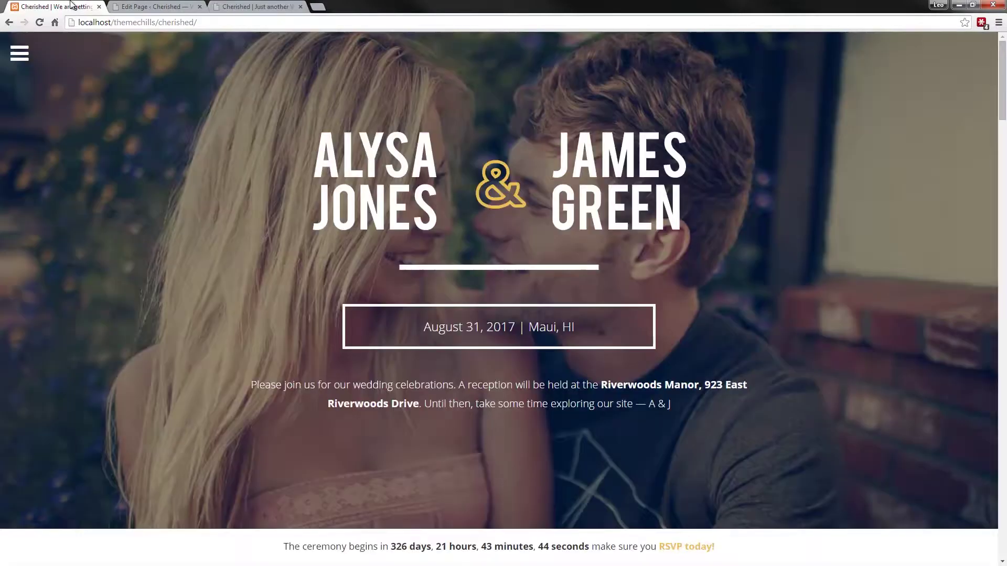
pyautogui.scroll(-3, 120, 156)
pyautogui.scroll(-10, 121, 155)
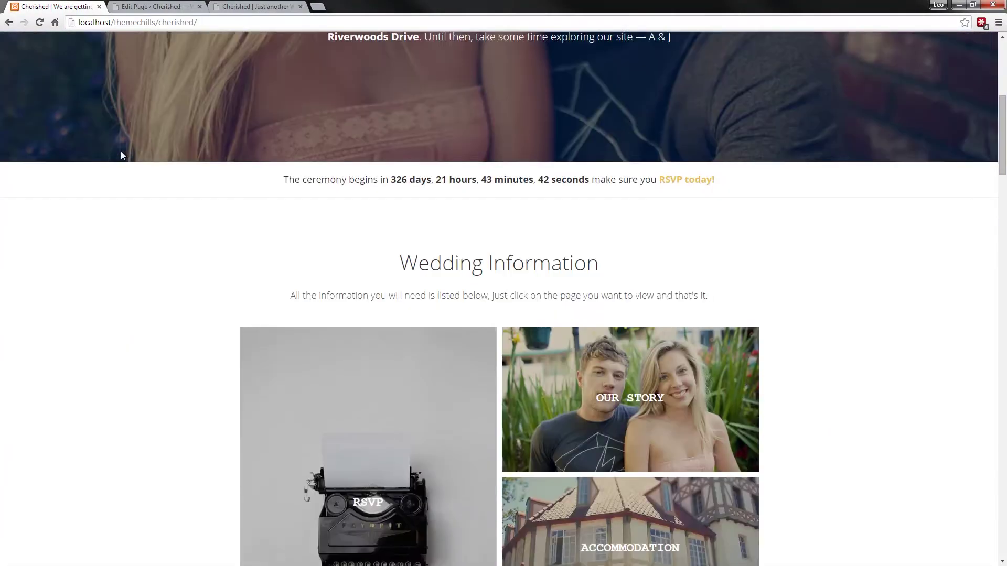
pyautogui.scroll(-12, 121, 152)
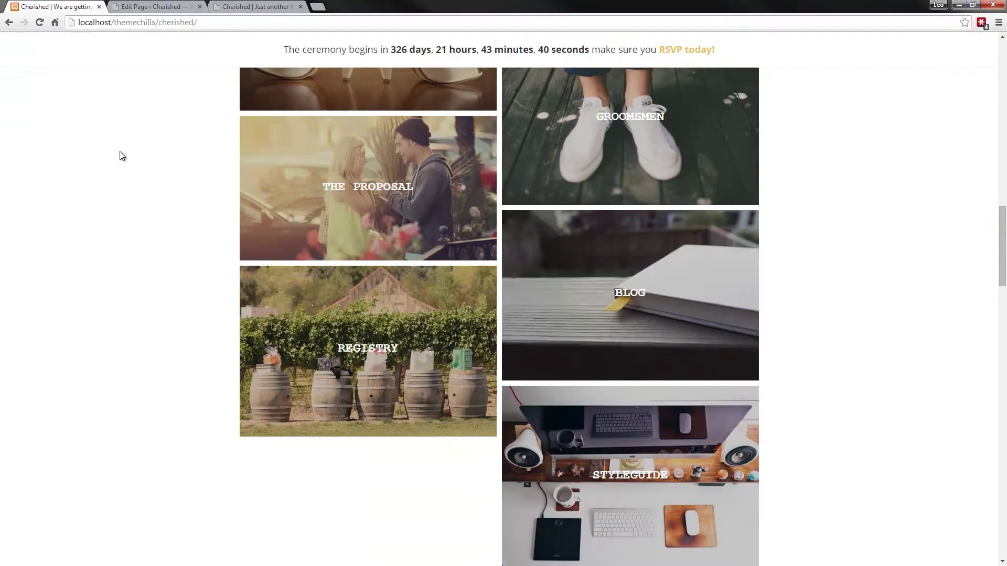
pyautogui.scroll(-7, 120, 156)
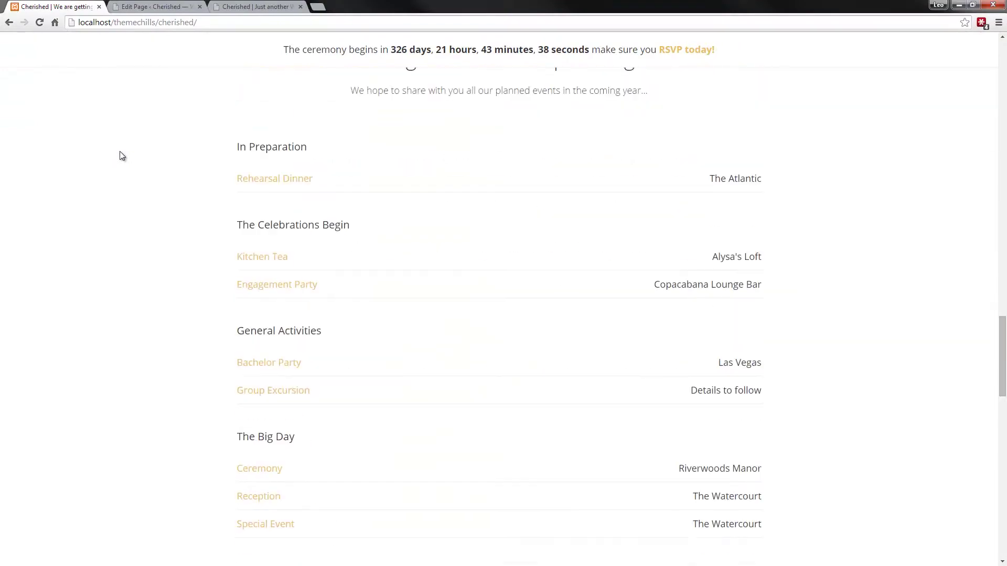
pyautogui.scroll(-1, 123, 120)
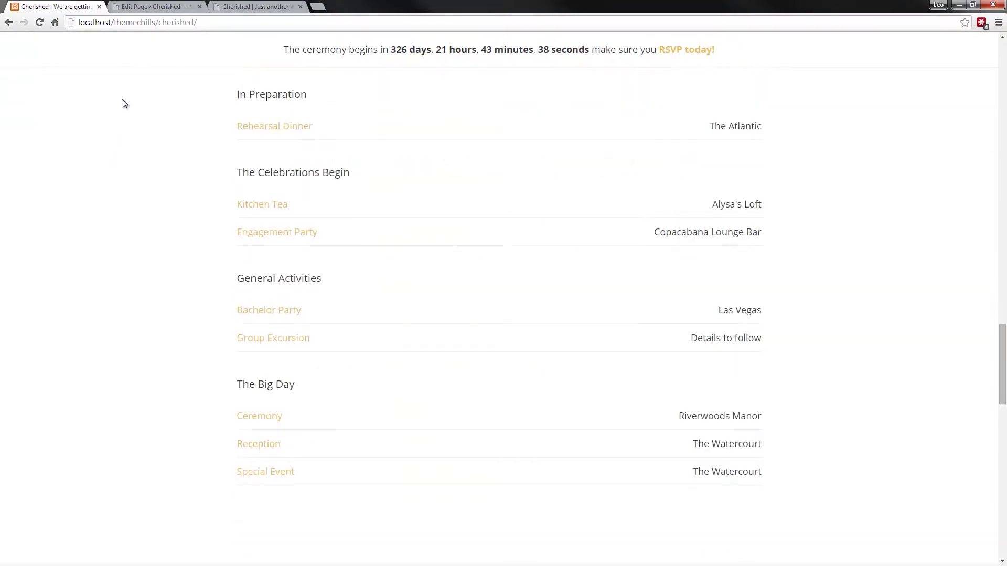
# - Set a static front page of Homepage with Blog as the posts page, and save
pyautogui.click(172, 7)
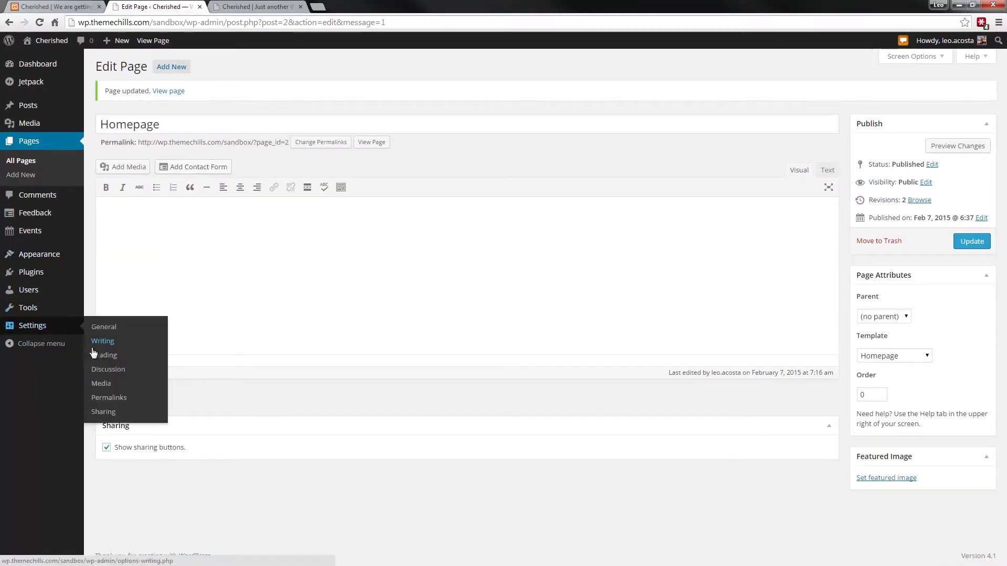
pyautogui.click(100, 355)
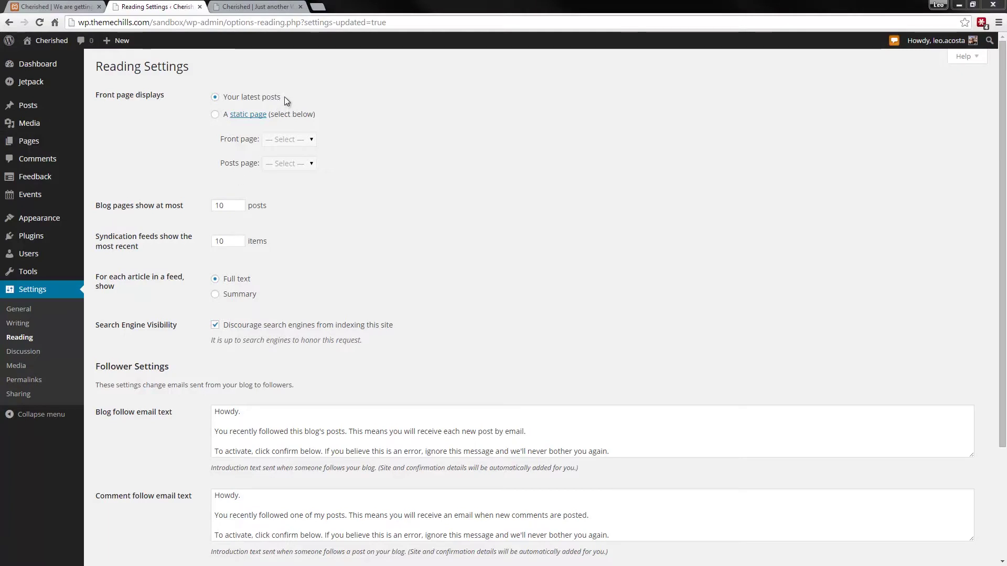
pyautogui.moveTo(284, 97); pyautogui.dragTo(237, 90)
pyautogui.click(300, 87)
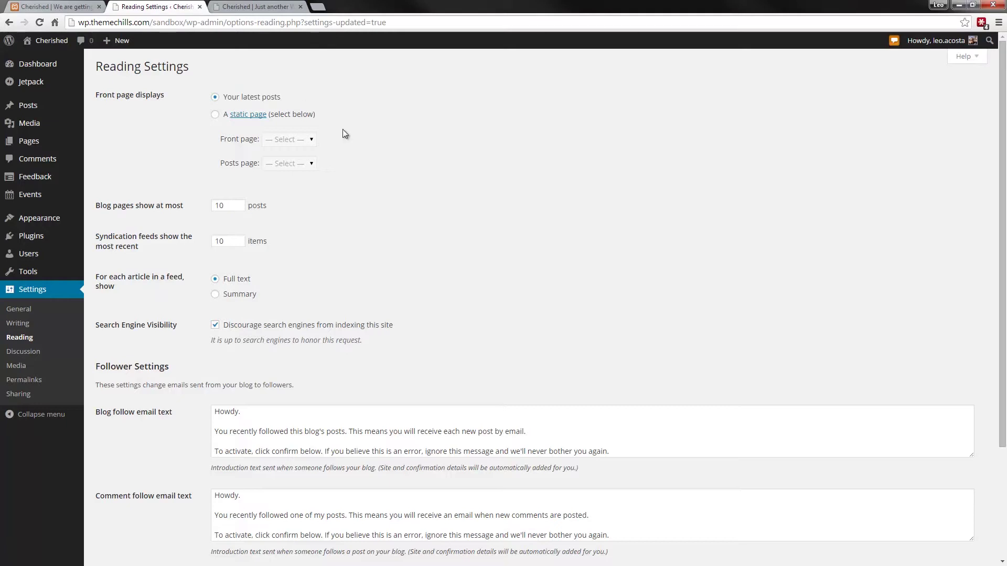
pyautogui.click(215, 114)
pyautogui.click(279, 140)
pyautogui.click(272, 182)
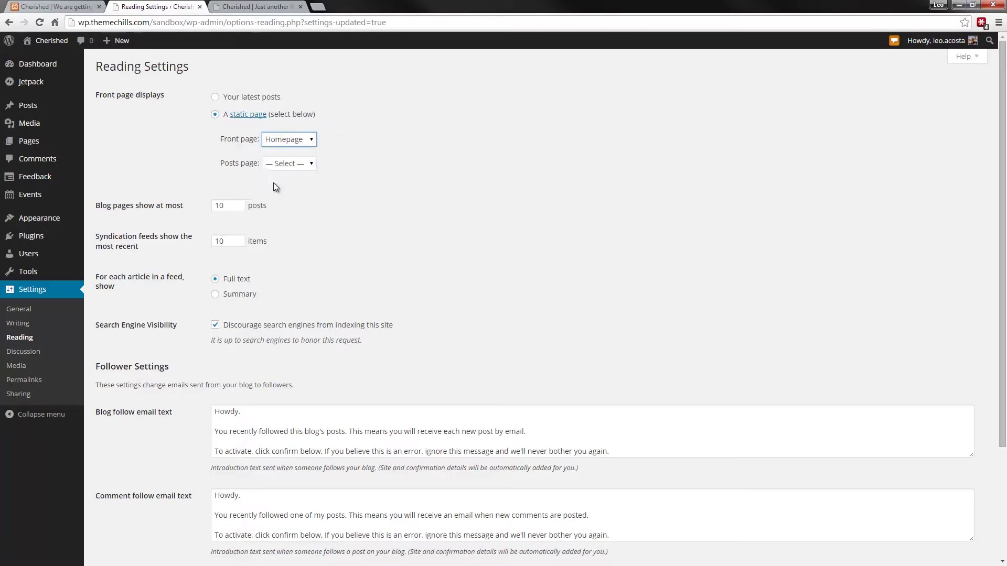
pyautogui.click(280, 164)
pyautogui.click(278, 192)
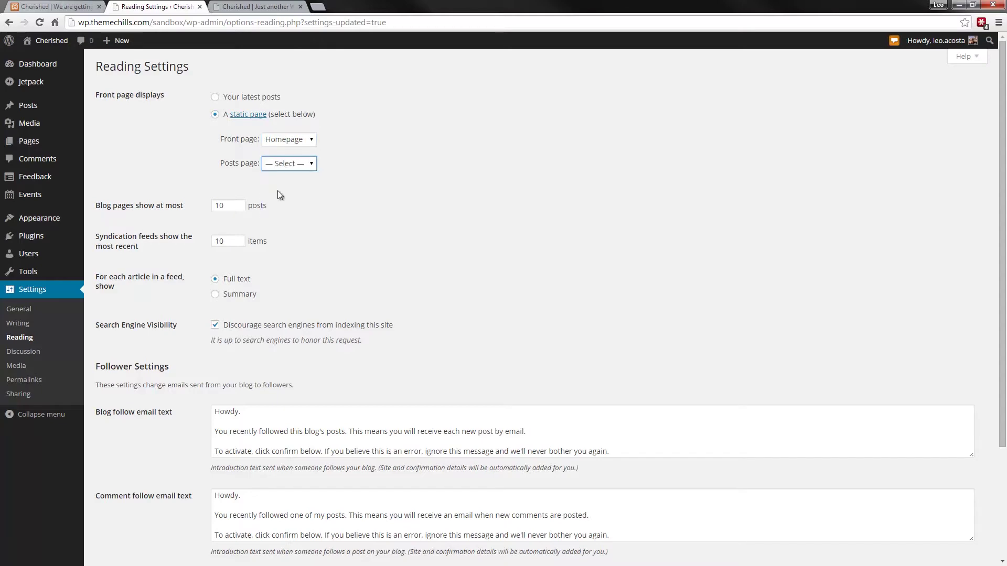
pyautogui.scroll(-3, 295, 230)
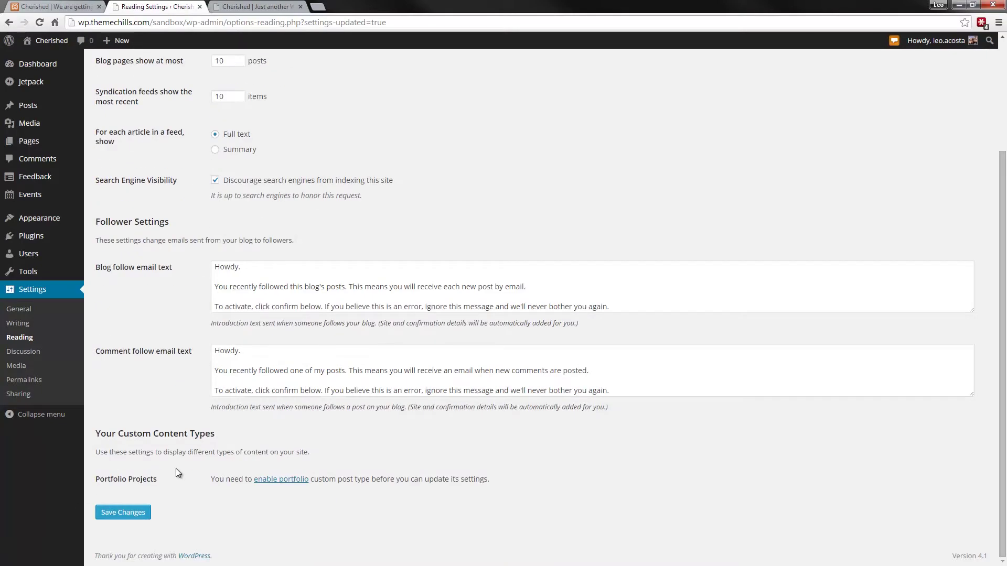
pyautogui.click(139, 513)
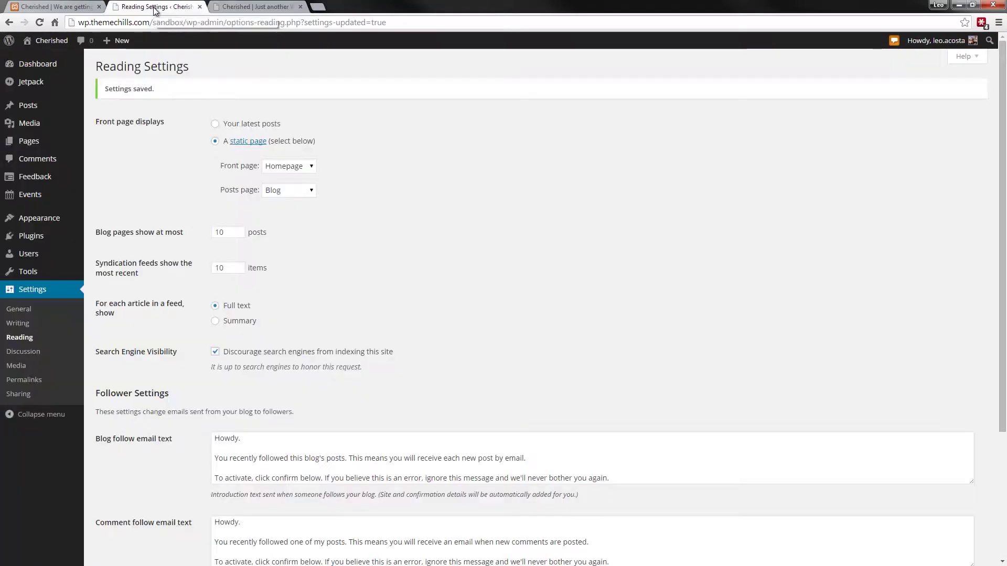
# - Use the smiling couple photo as the Customizer header image, skipping cropping
pyautogui.moveTo(42, 218)
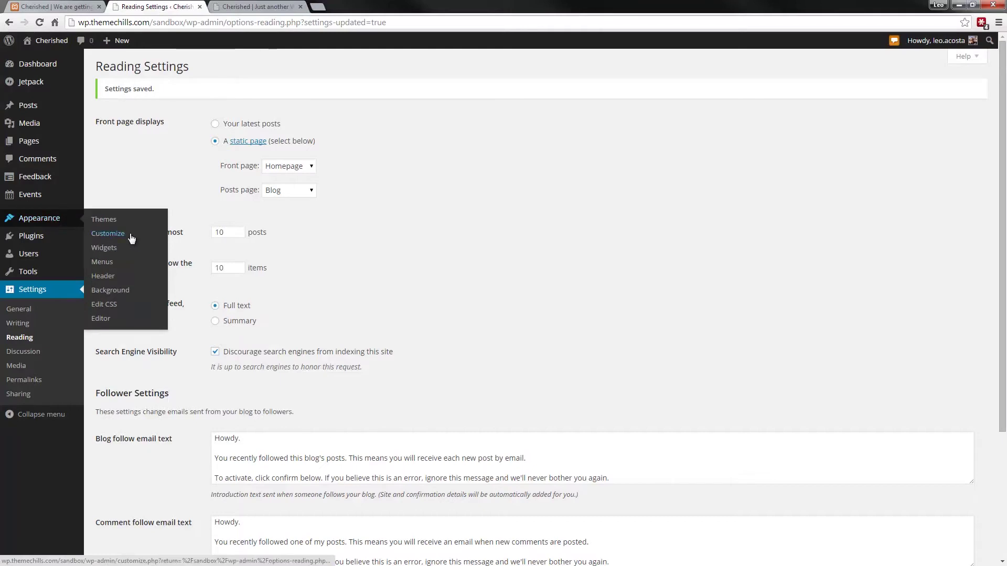
pyautogui.click(130, 234)
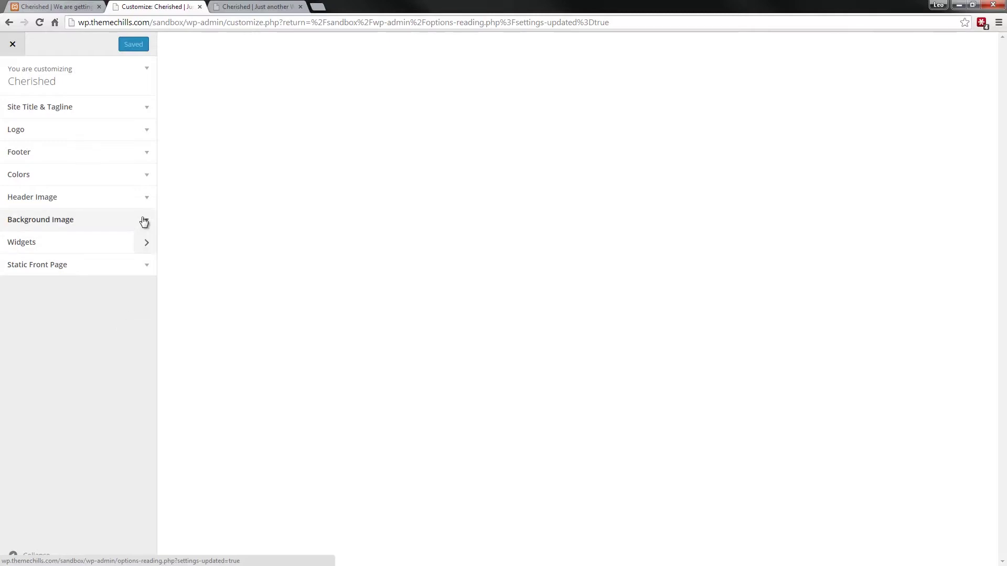
pyautogui.click(147, 199)
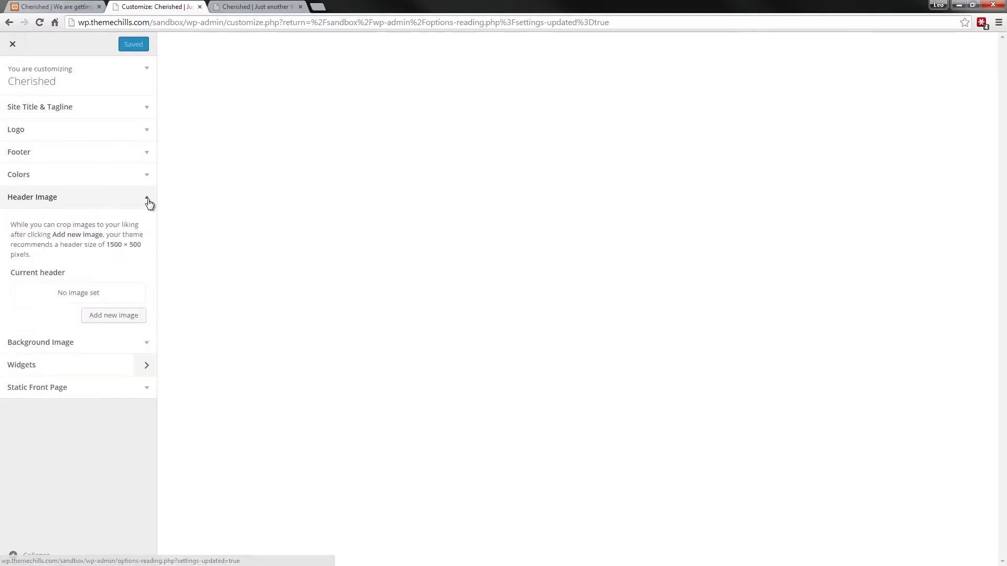
pyautogui.click(115, 317)
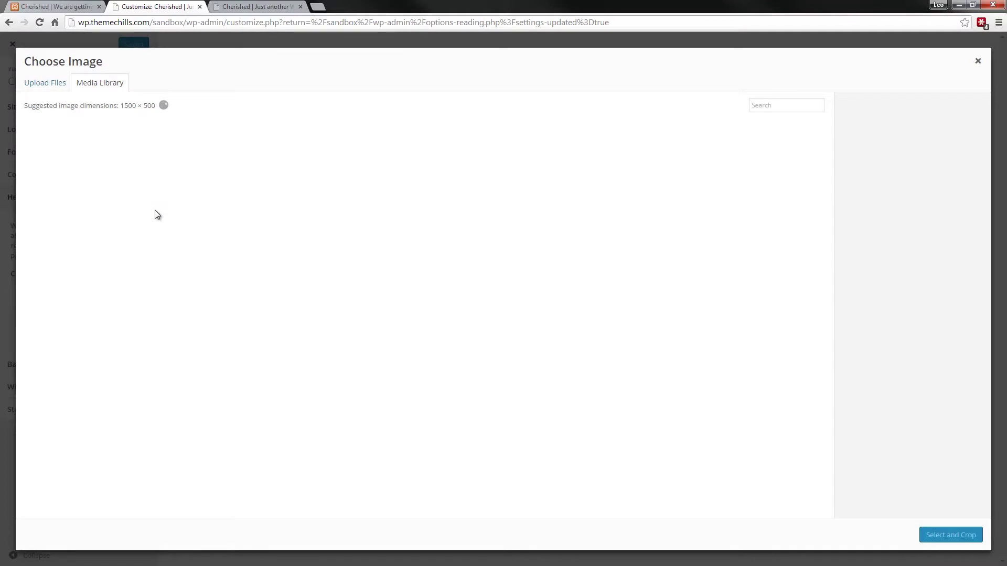
pyautogui.click(443, 184)
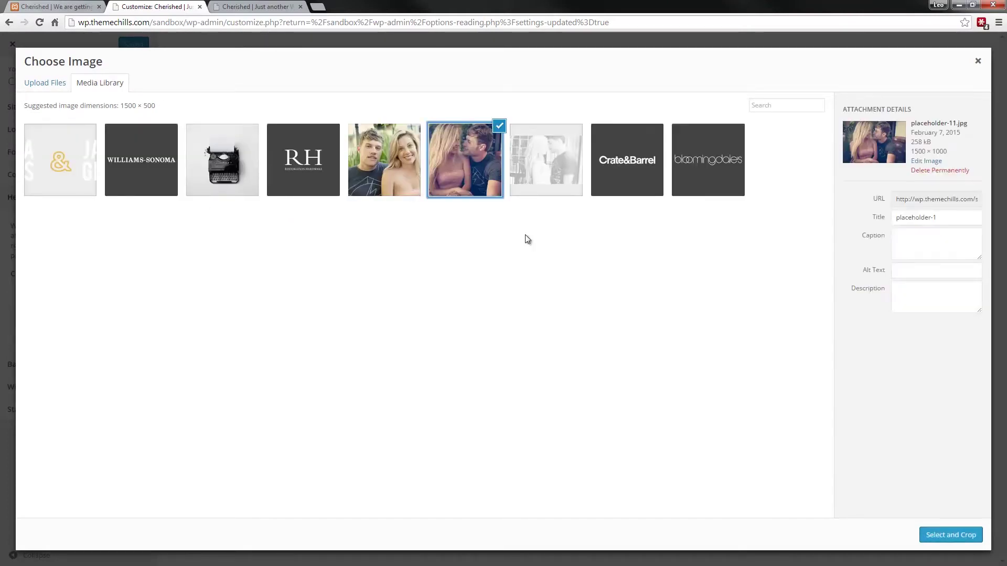
pyautogui.click(966, 539)
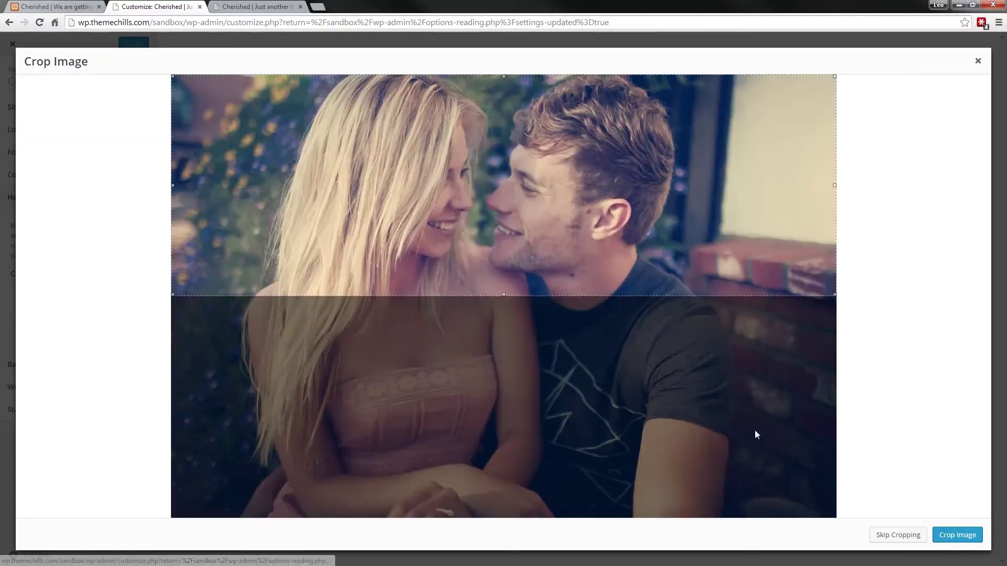
pyautogui.click(889, 539)
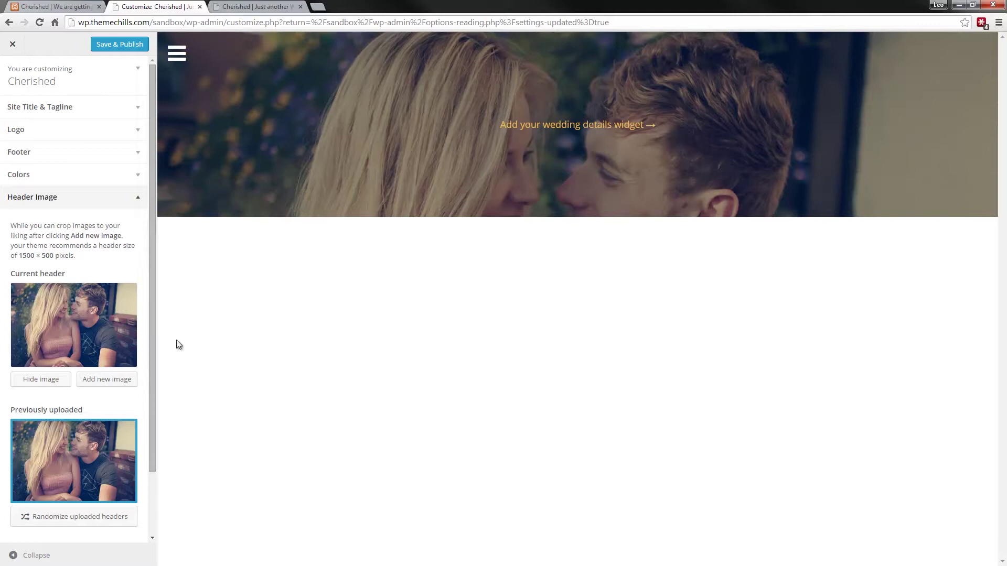
# - Add the ThemeChills Wedding Details widget to the Homepage Header area
pyautogui.click(137, 198)
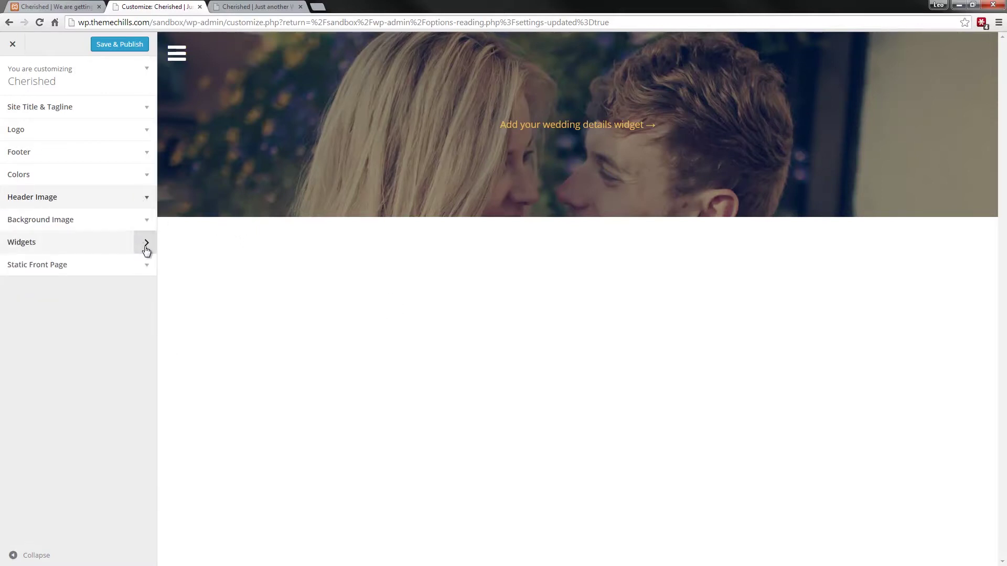
pyautogui.click(146, 244)
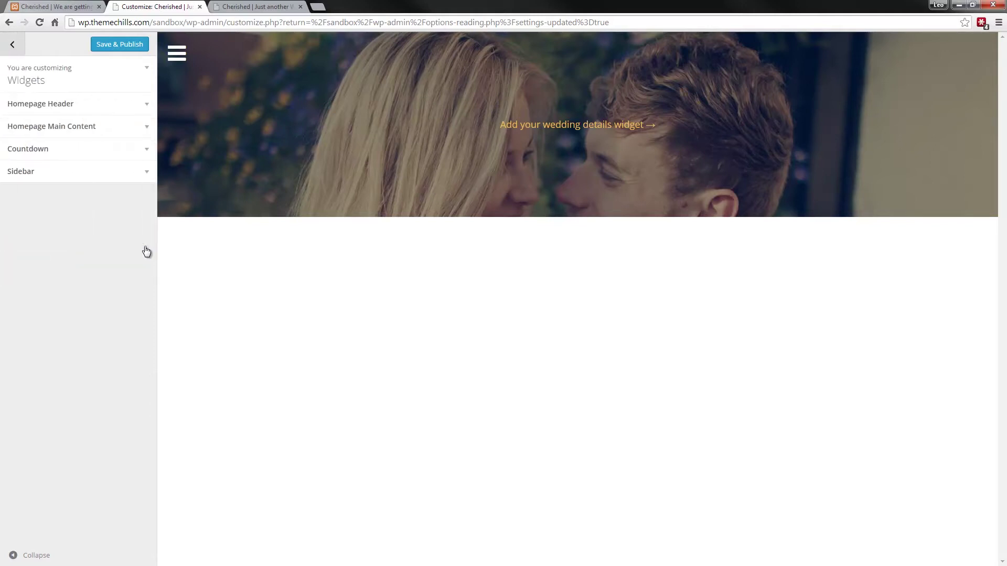
pyautogui.click(147, 106)
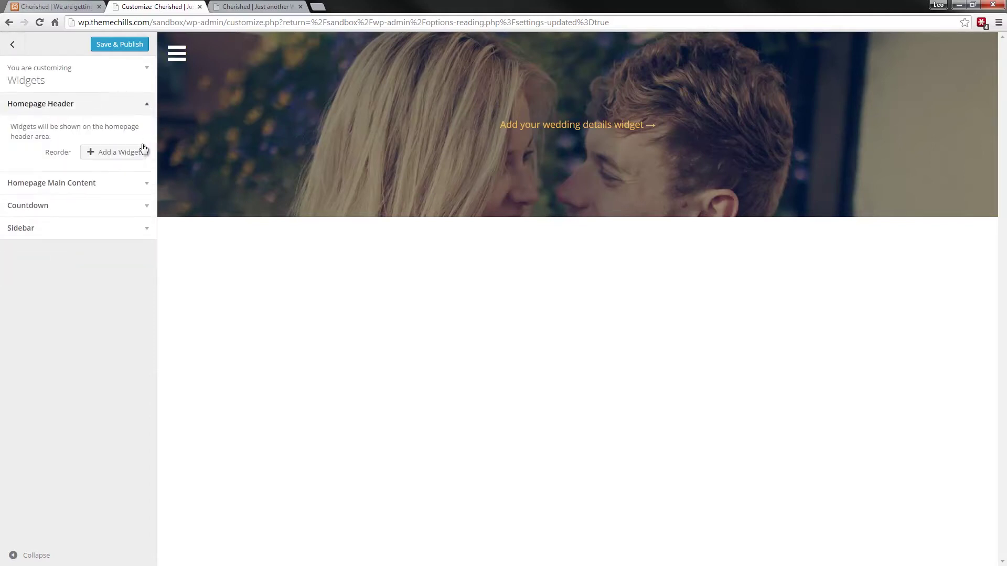
pyautogui.click(131, 158)
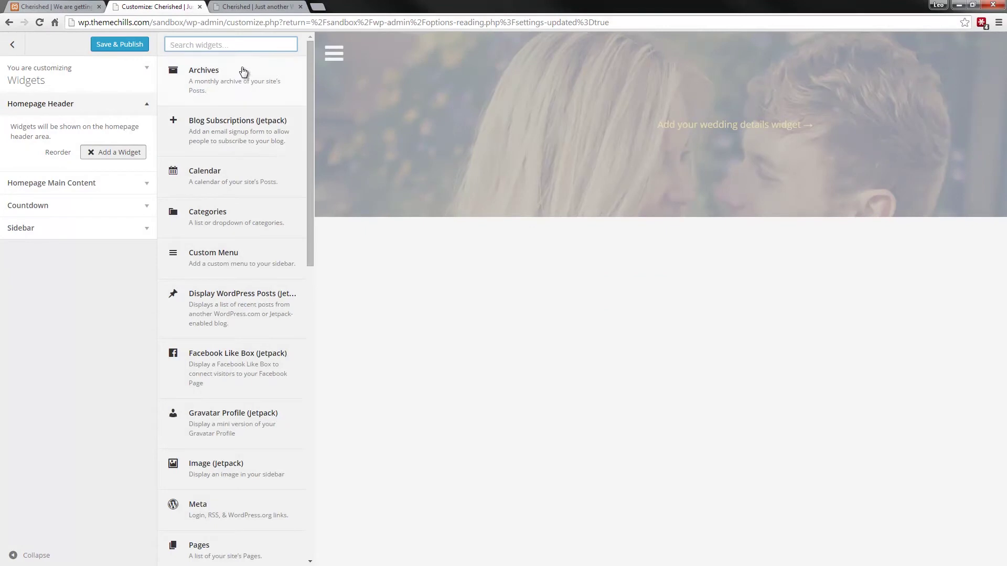
pyautogui.write('themechills')
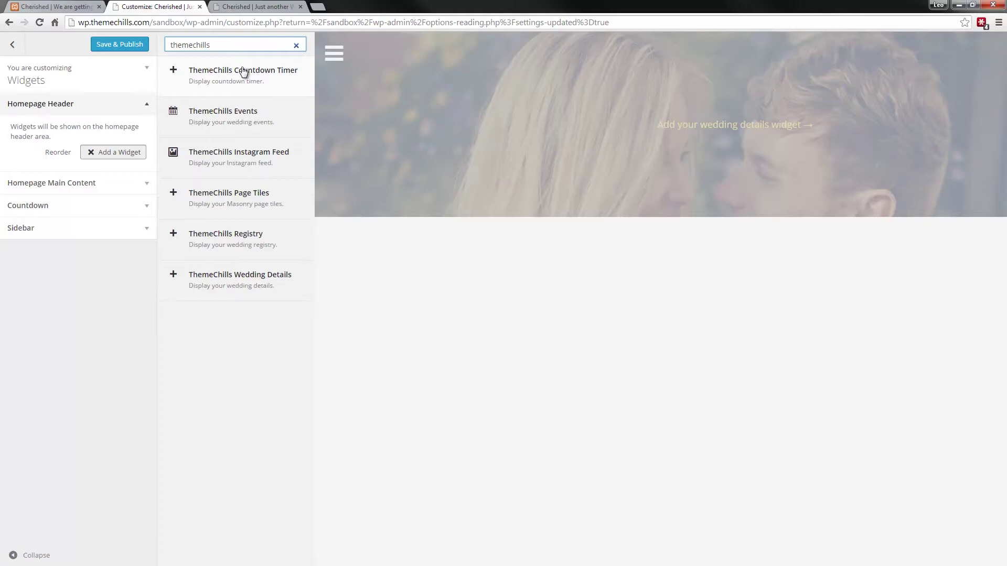
pyautogui.click(257, 294)
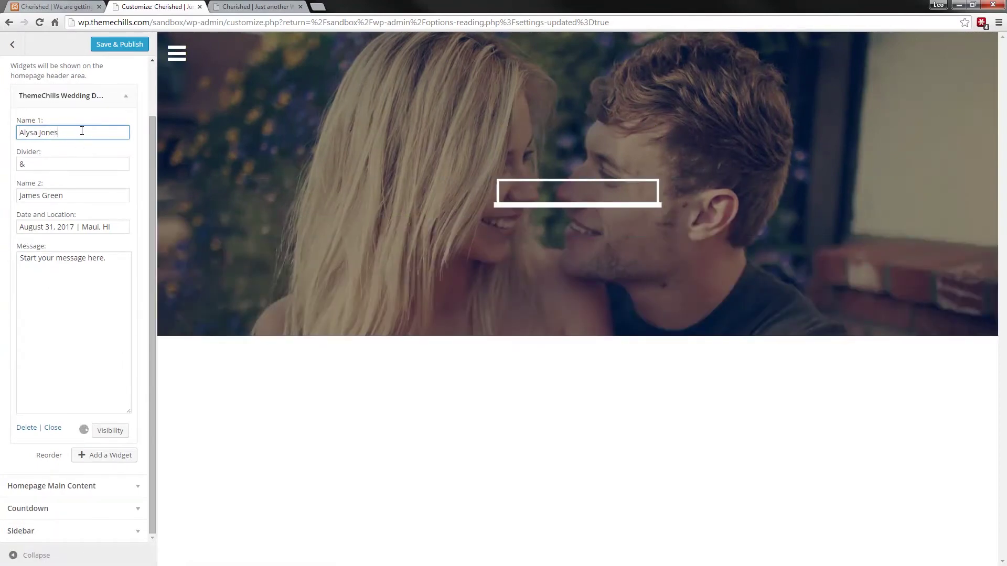
# - Replace the Name 1 field with a new first partner's name and close the widget
pyautogui.press('BackSpace')
pyautogui.press('BackSpace')
pyautogui.press('BackSpace')
pyautogui.press('BackSpace')
pyautogui.press('BackSpace')
pyautogui.press('BackSpace')
pyautogui.press('BackSpace')
pyautogui.press('BackSpace')
pyautogui.press('BackSpace')
pyautogui.press('BackSpace')
pyautogui.press('BackSpace')
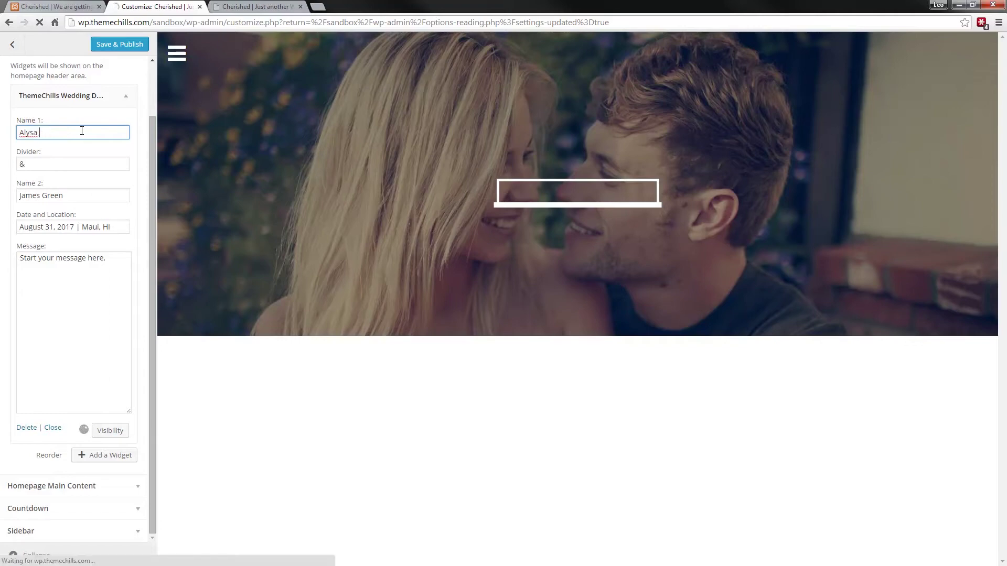
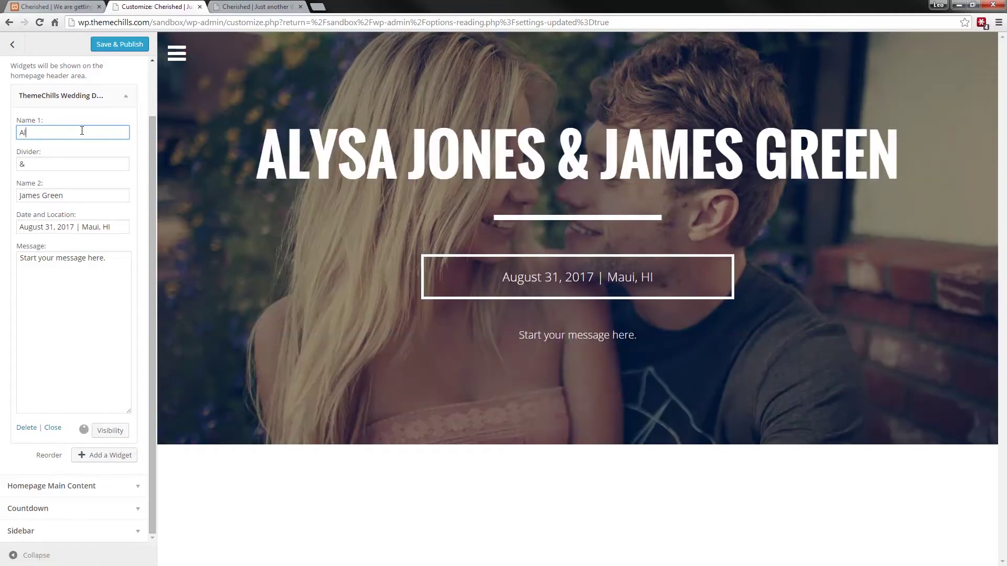
pyautogui.click(129, 99)
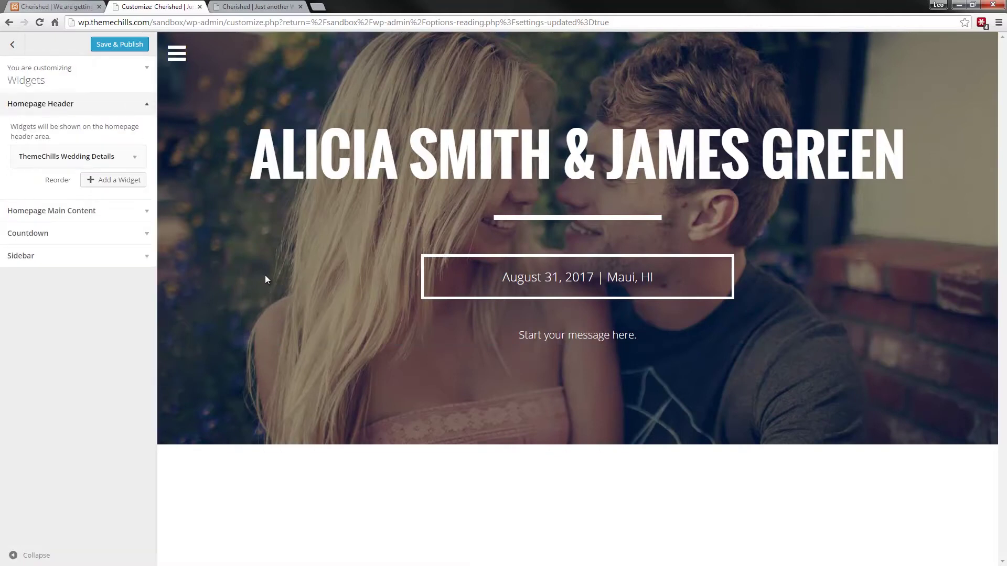
# - Add the ThemeChills Countdown Timer widget to Homepage Main Content
pyautogui.click(145, 107)
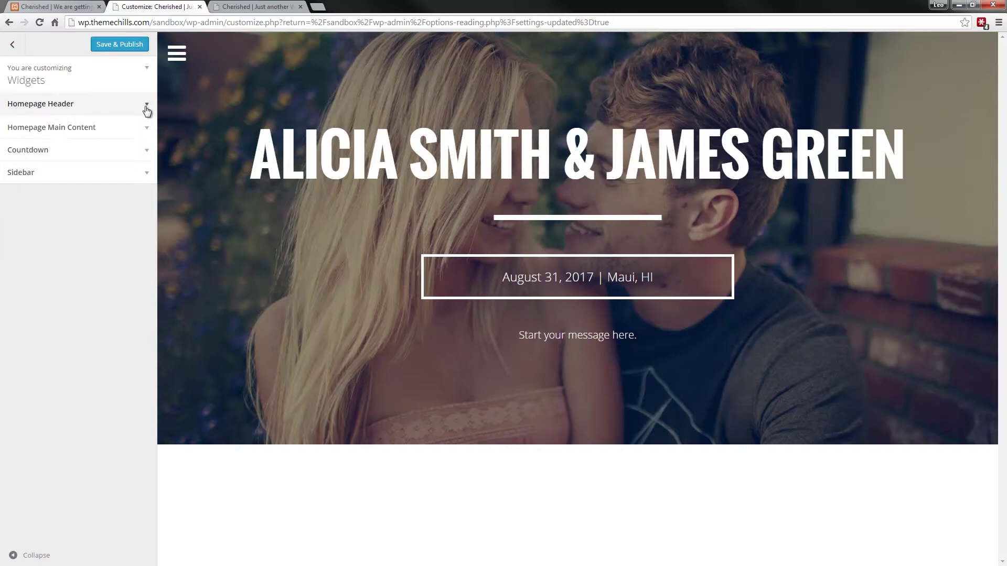
pyautogui.click(147, 130)
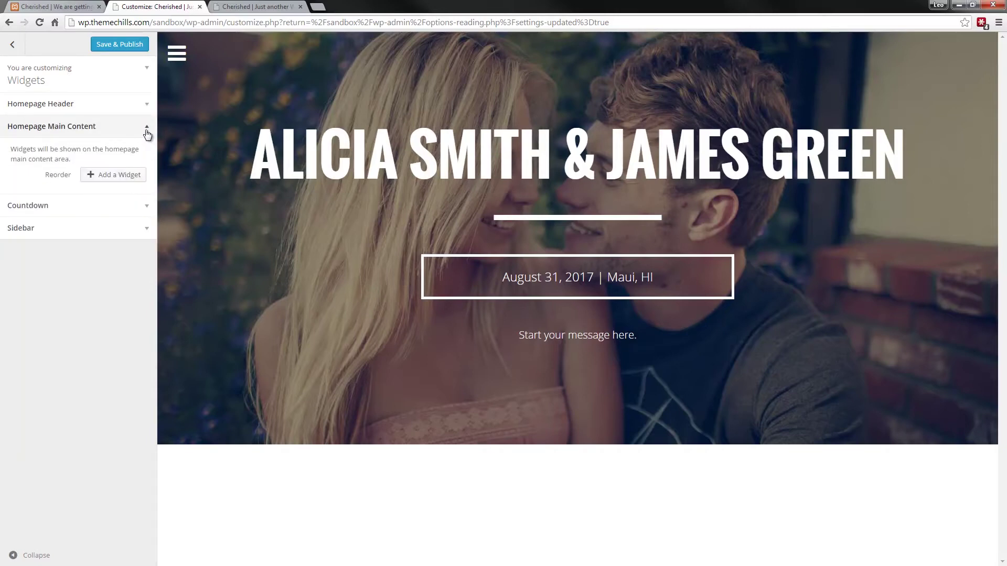
pyautogui.click(126, 175)
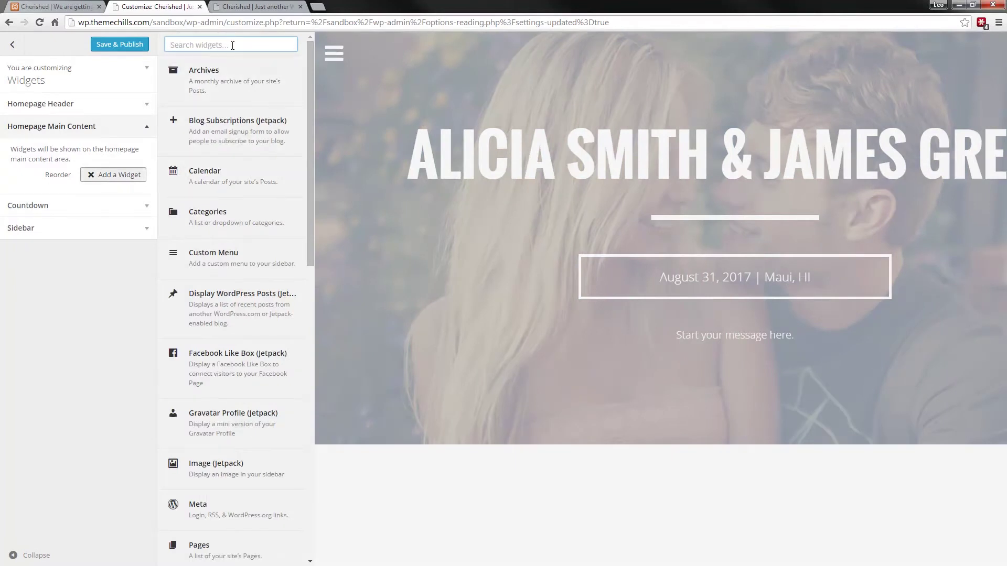
pyautogui.write('themechills')
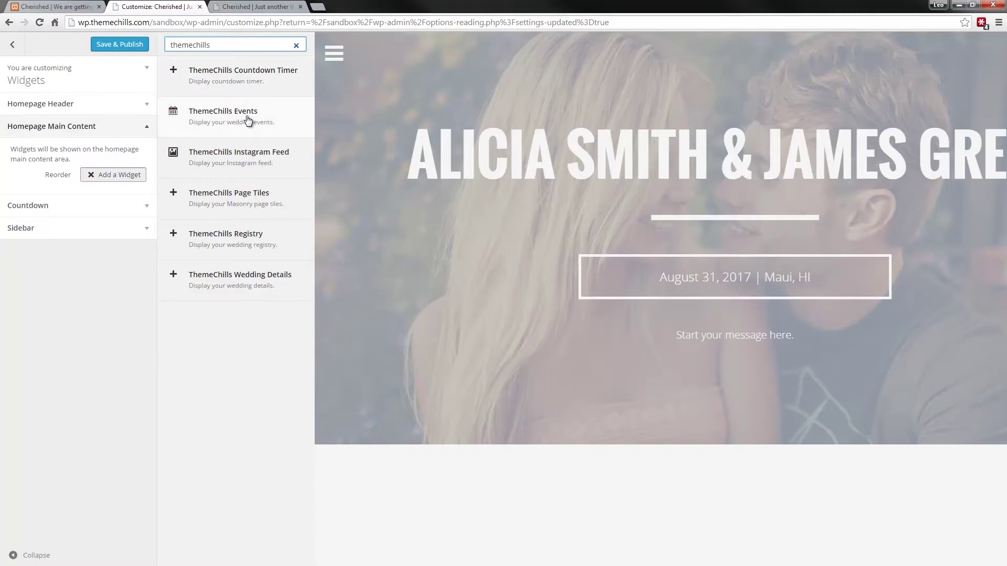
pyautogui.click(262, 81)
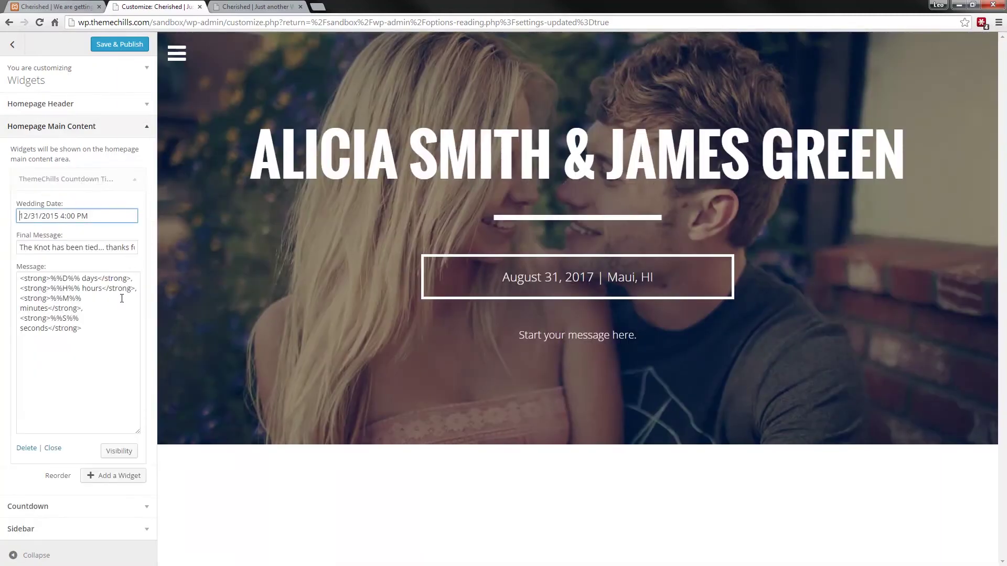
# - Change the countdown's wedding time hour to 5, giving 12/31/2015 5:00 PM
pyautogui.click(97, 332)
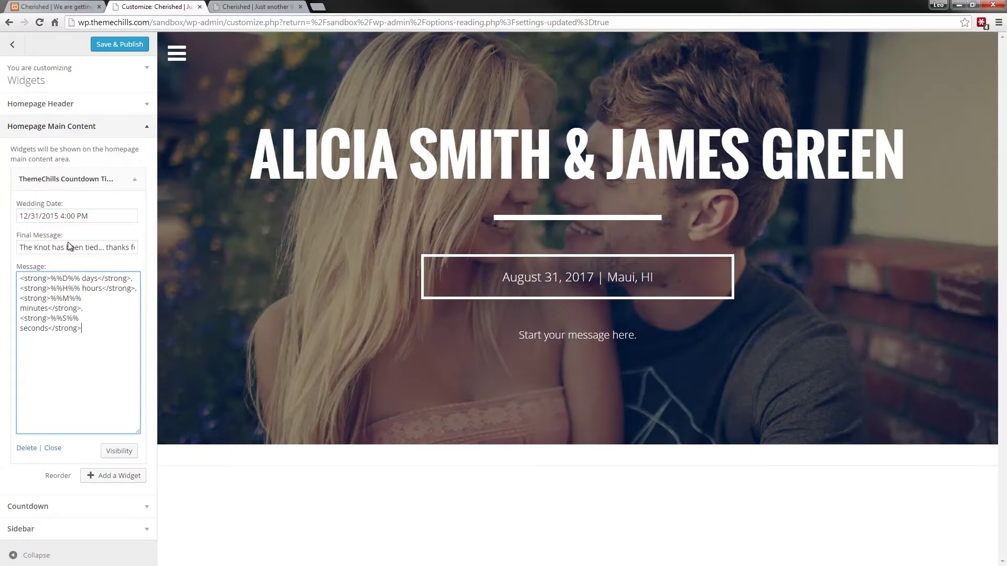
pyautogui.click(65, 216)
pyautogui.press('BackSpace')
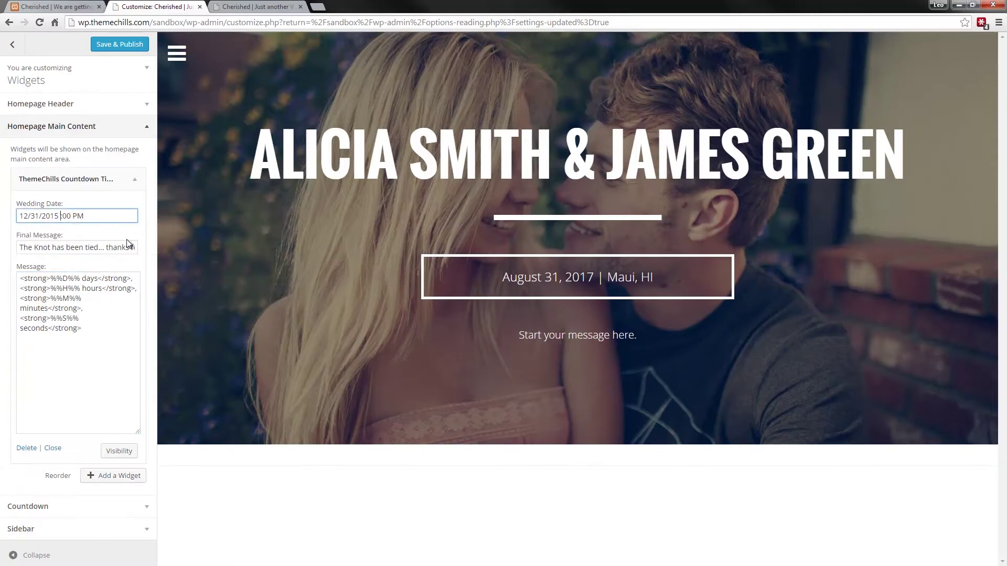
pyautogui.write('5')
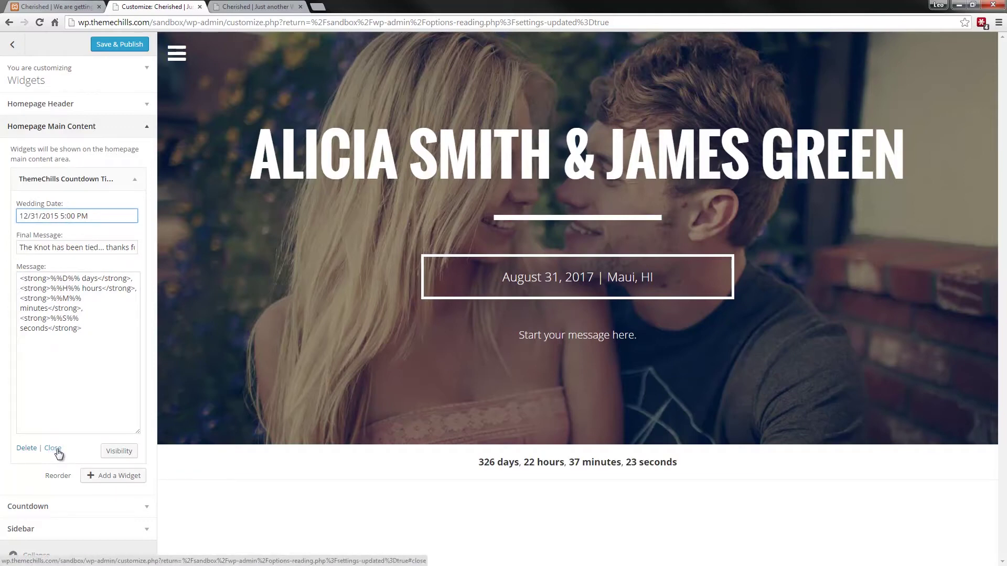
pyautogui.click(55, 449)
pyautogui.click(135, 181)
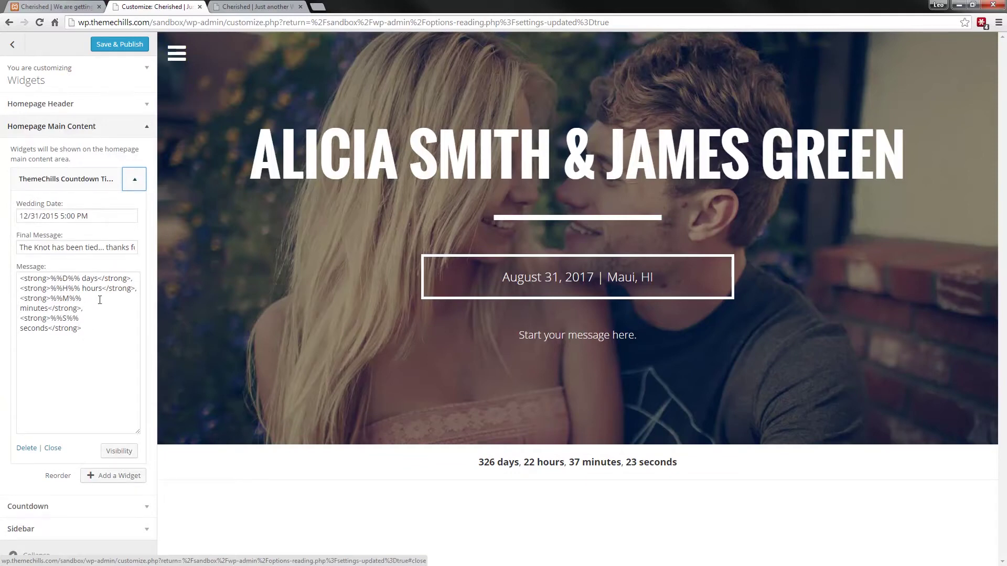
# - Add the ThemeChills Page Tiles widget to the homepage main content
pyautogui.click(138, 189)
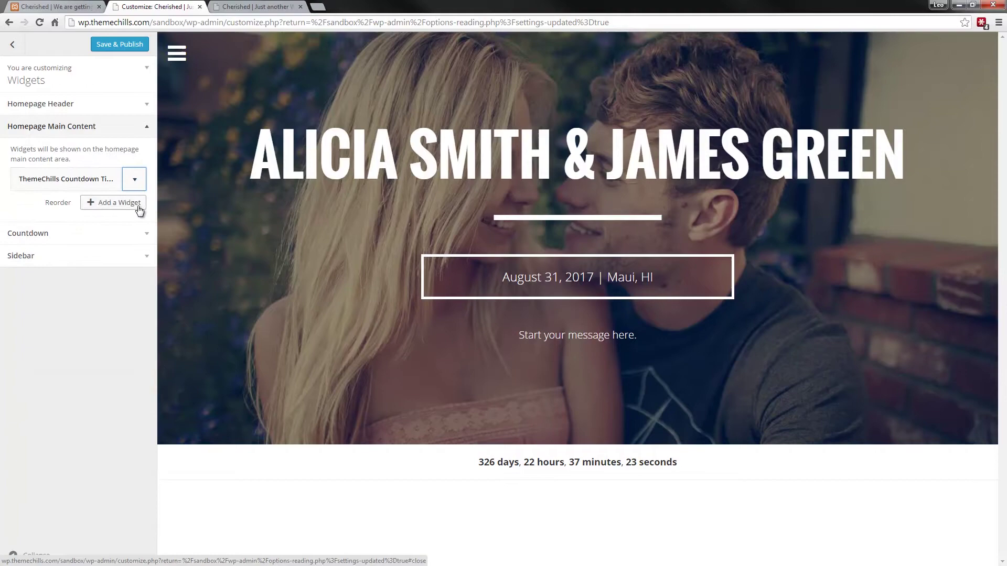
pyautogui.click(139, 208)
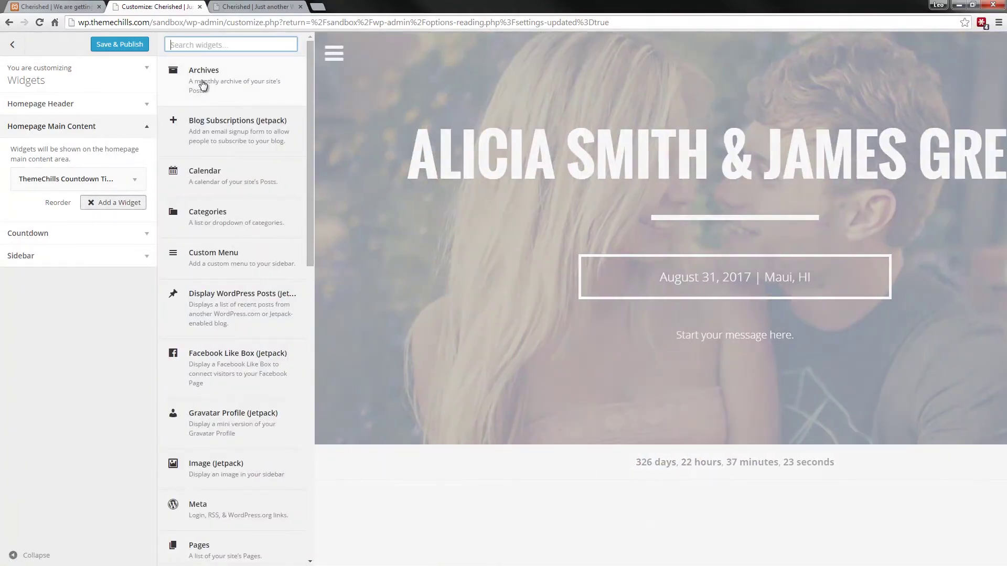
pyautogui.write('page tiles')
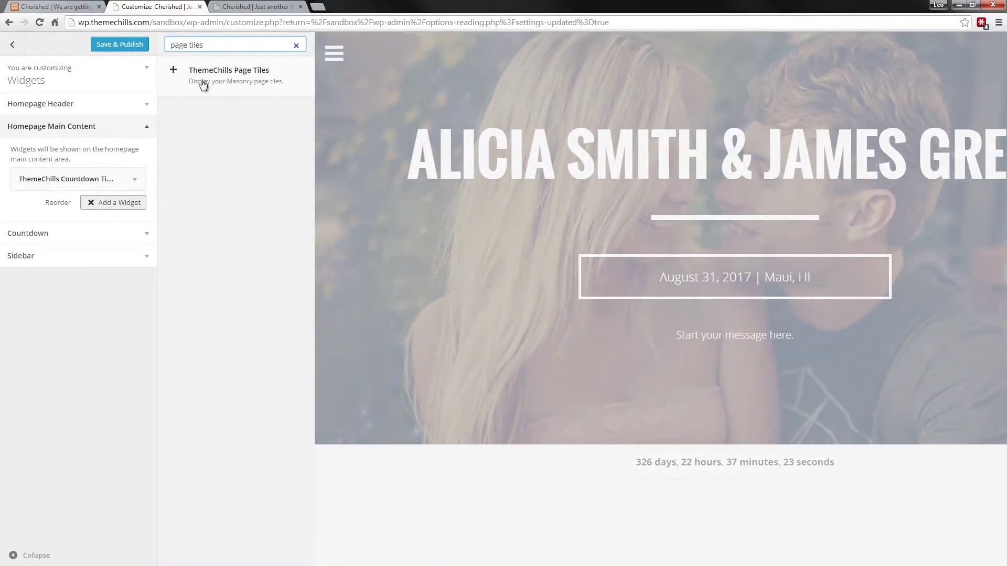
pyautogui.click(203, 85)
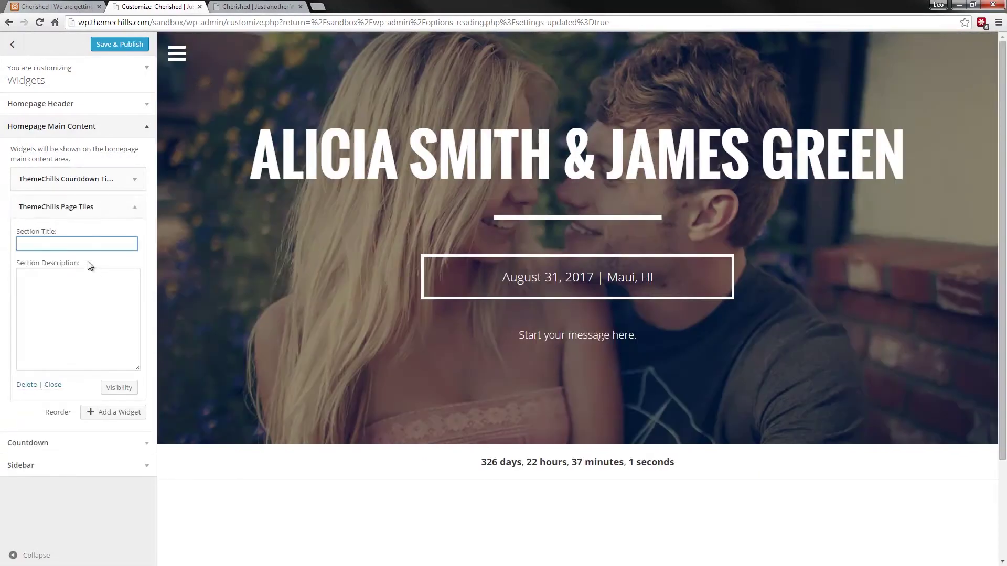
# - Title the tiles section 'Wedding Information' with description 'Be sure to click on the tiles to get more information.'
pyautogui.write('Wedding Information')
pyautogui.press('Tab')
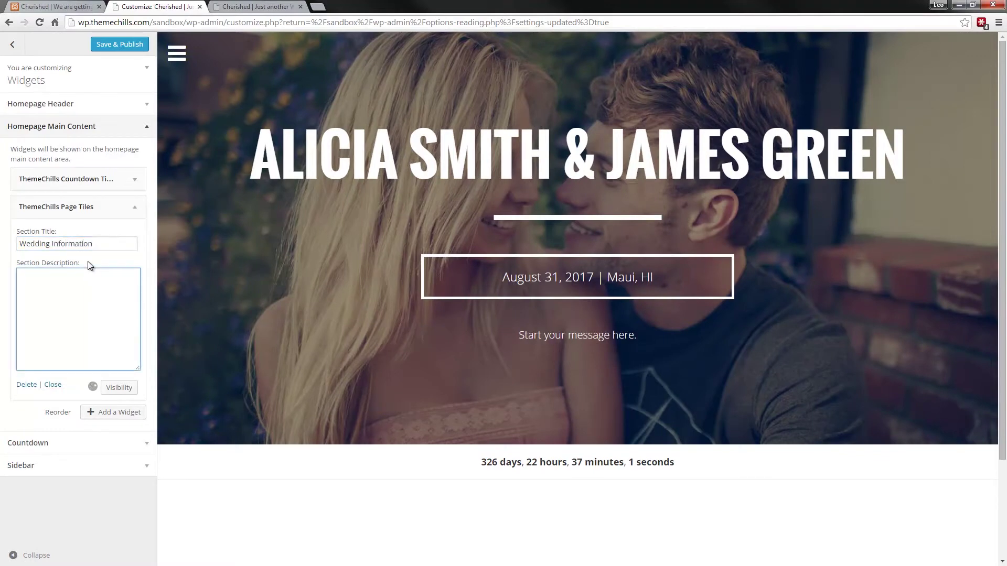
pyautogui.write('A')
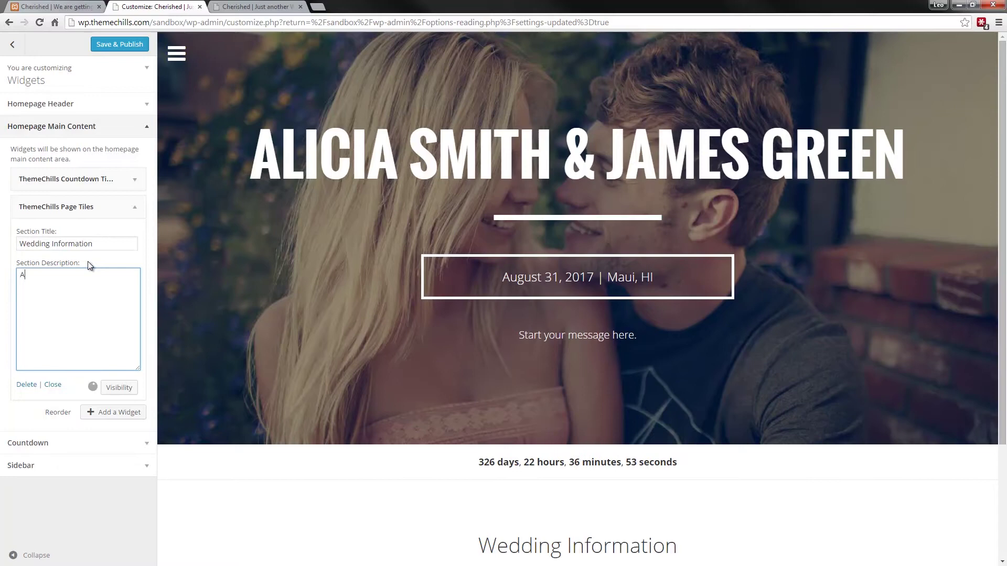
pyautogui.press('BackSpace')
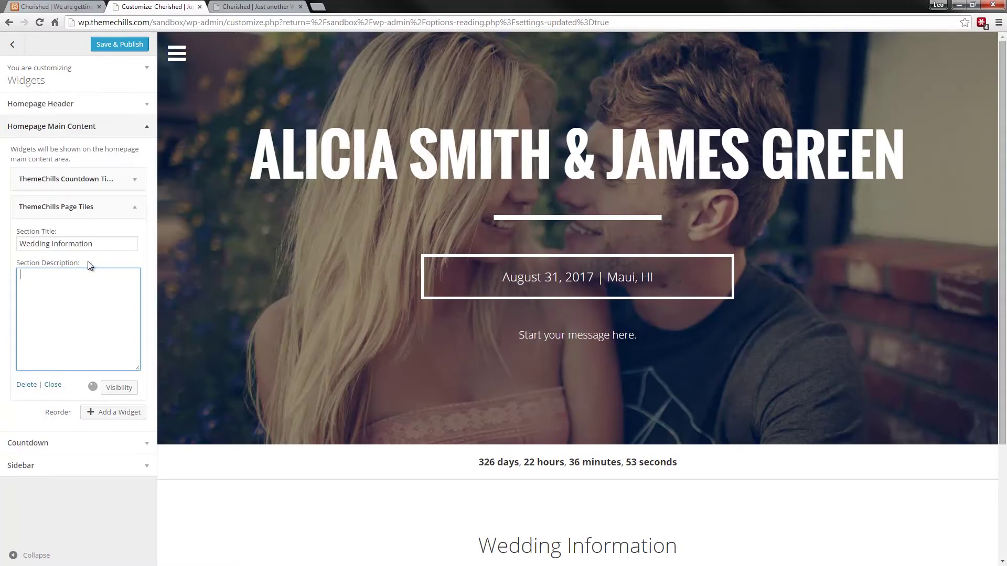
pyautogui.write('Be sure to cli')
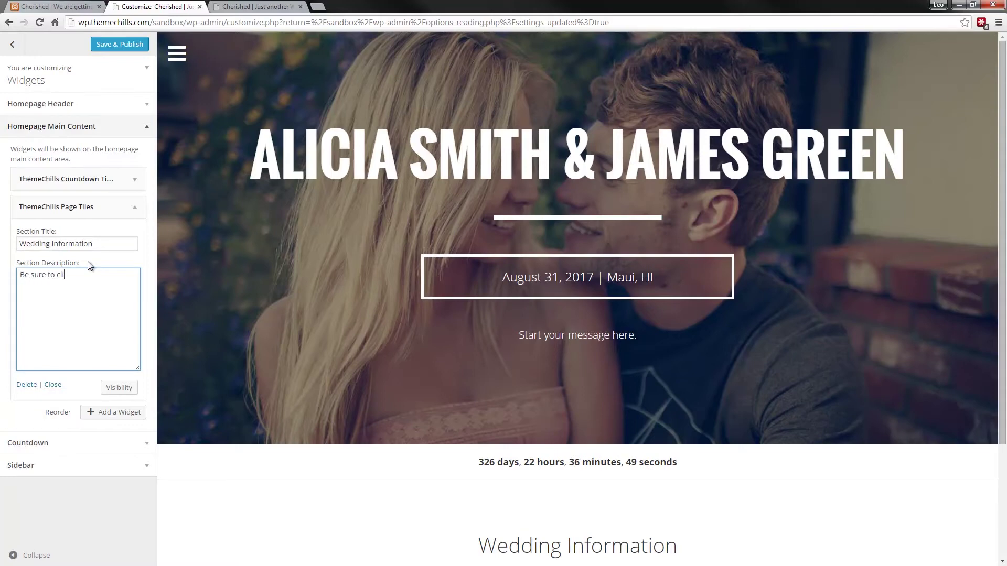
pyautogui.write('ck on the tiles to get more information.')
pyautogui.click(52, 383)
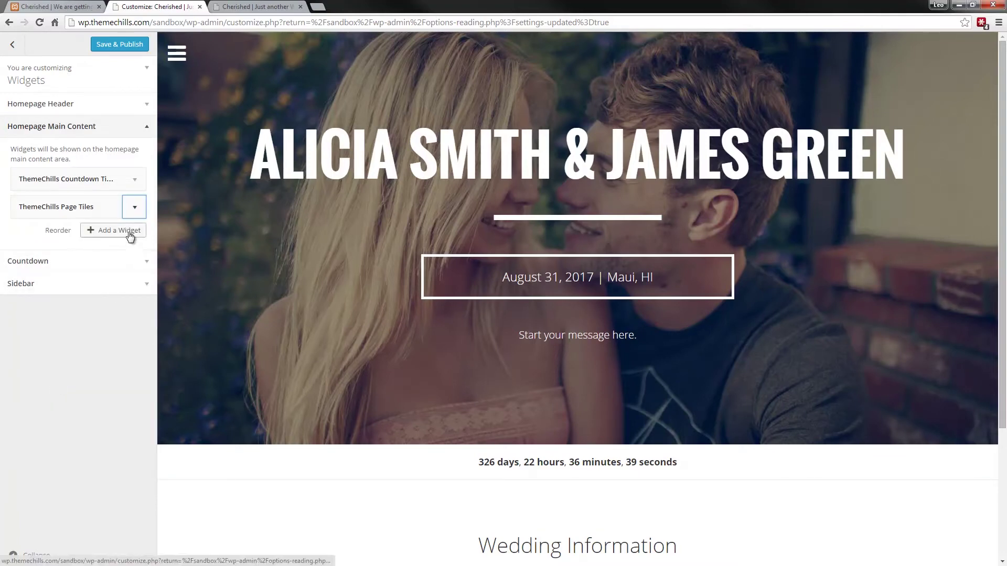
pyautogui.scroll(-3, 259, 341)
pyautogui.scroll(2, 259, 341)
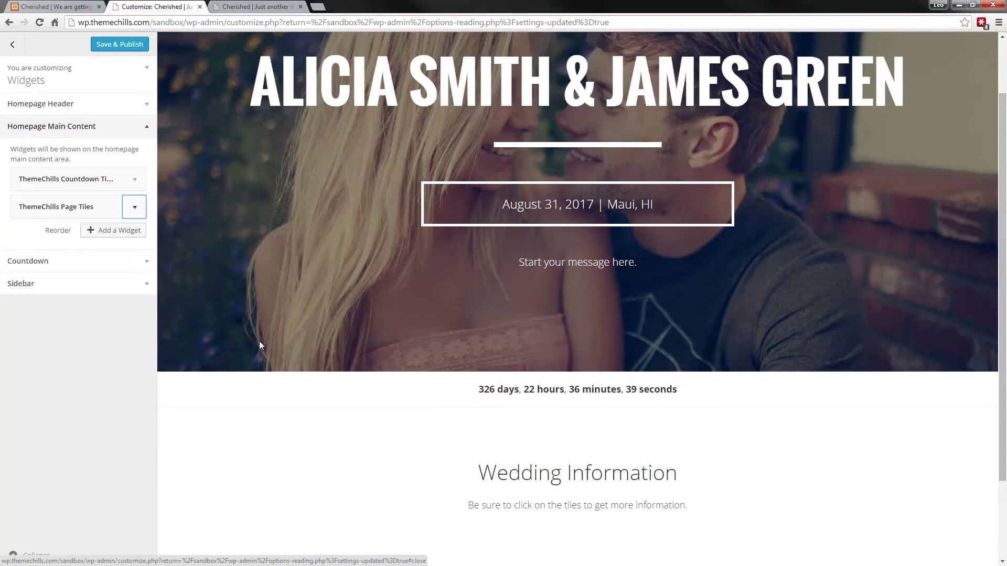
# - Add the ThemeChills Events widget to the homepage main content
pyautogui.click(117, 236)
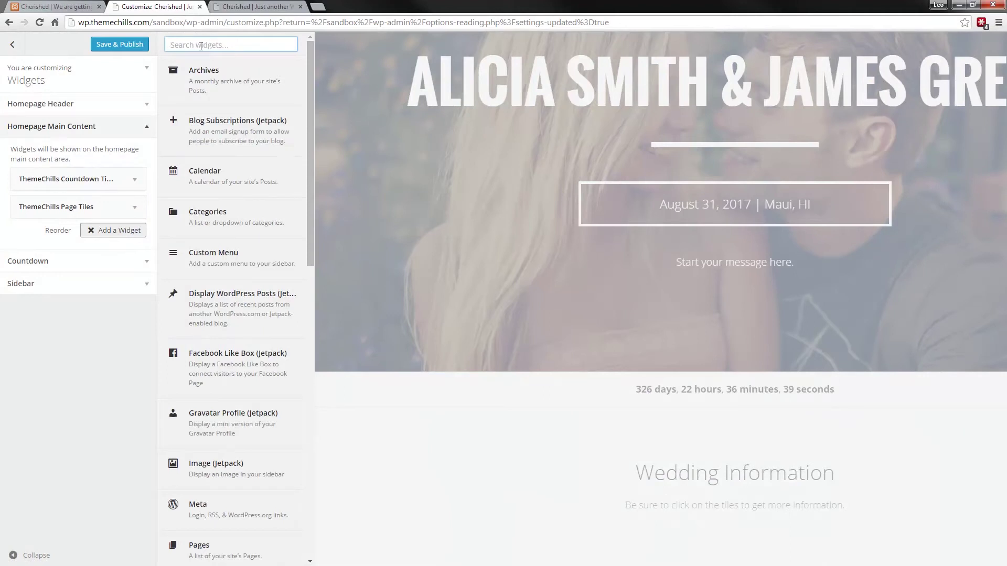
pyautogui.write('themechills')
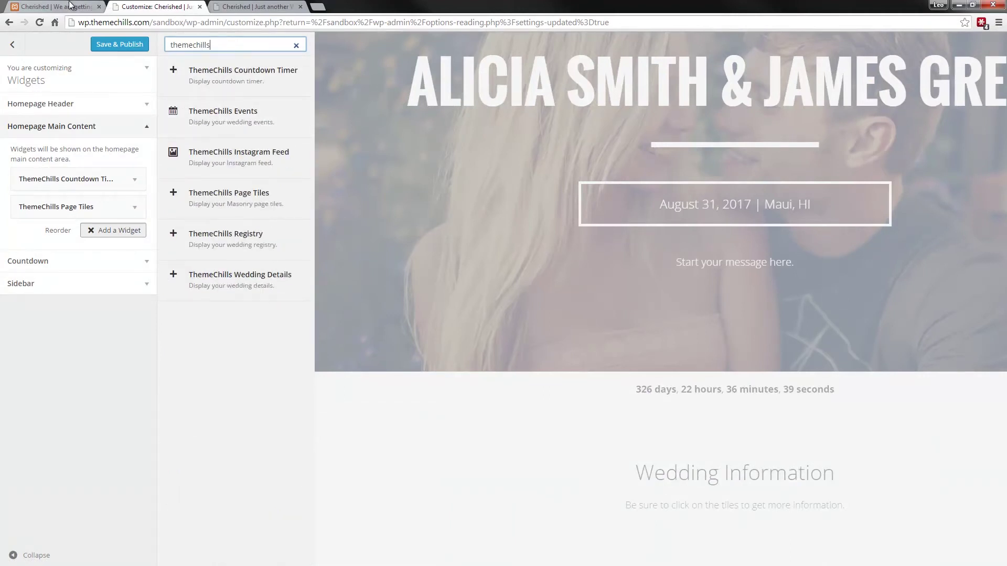
pyautogui.click(73, 11)
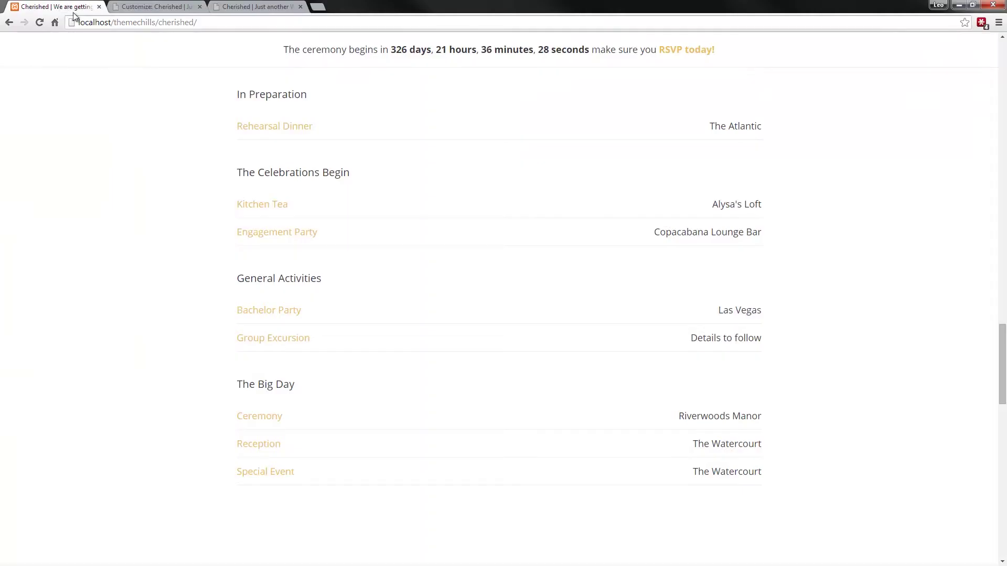
pyautogui.scroll(5, 184, 171)
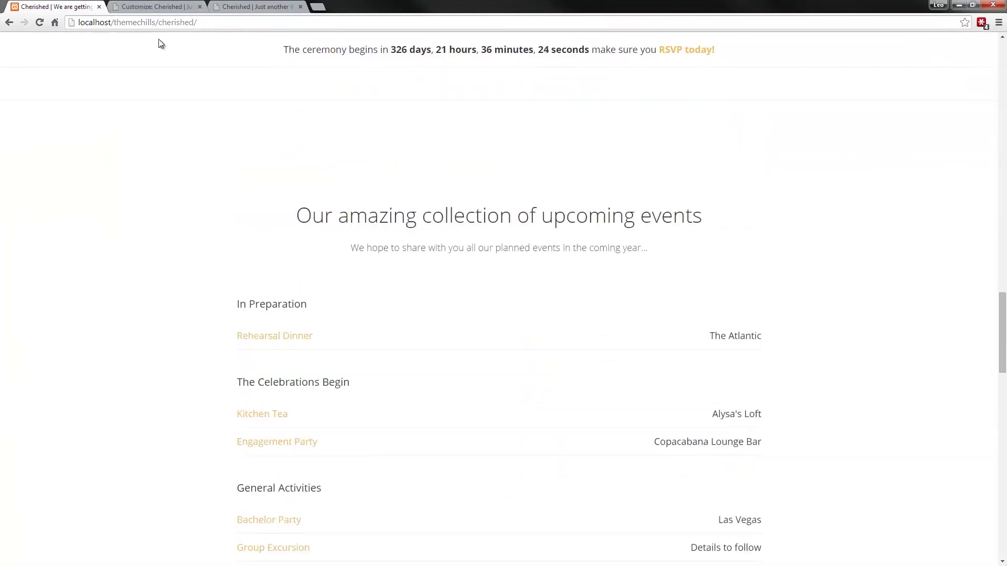
pyautogui.click(162, 7)
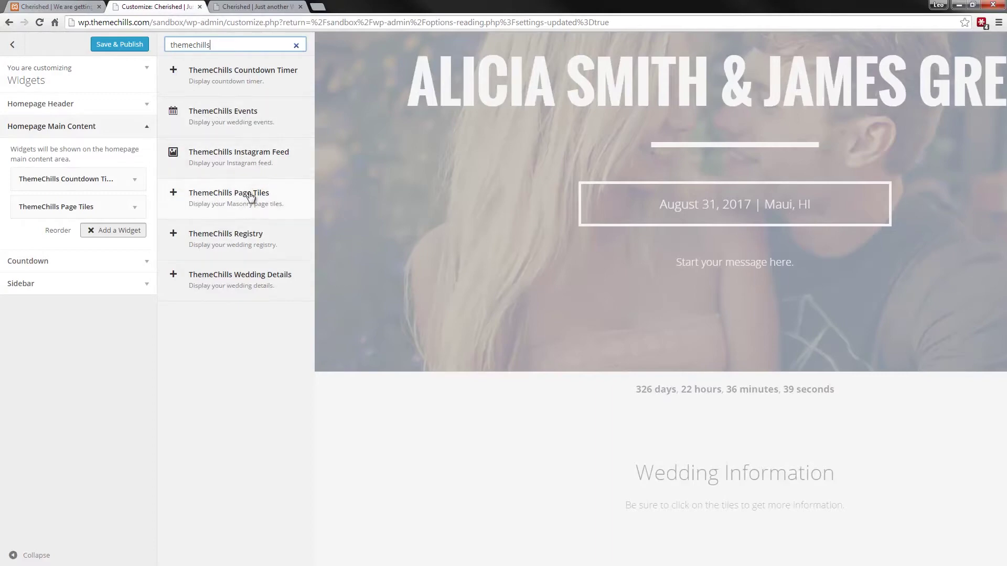
pyautogui.click(239, 118)
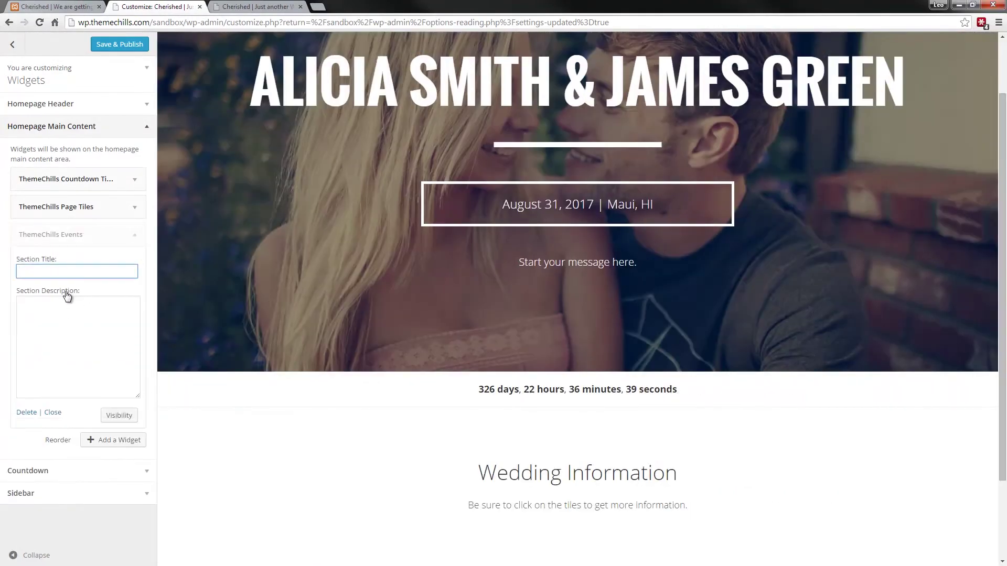
# - Copy the demo's heading 'Our amazing collection of upcoming events' into the Section Title
pyautogui.write('Events')
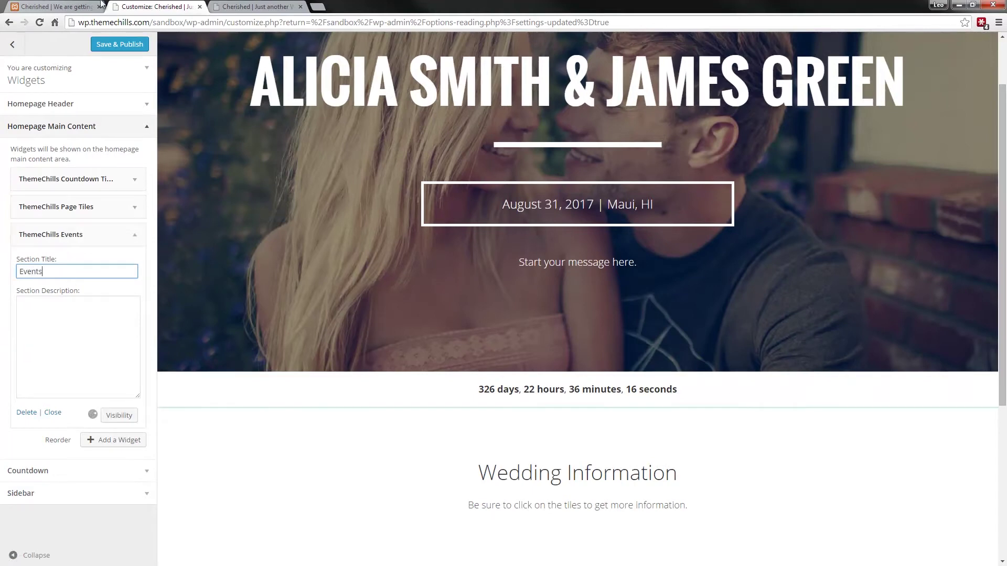
pyautogui.click(55, 6)
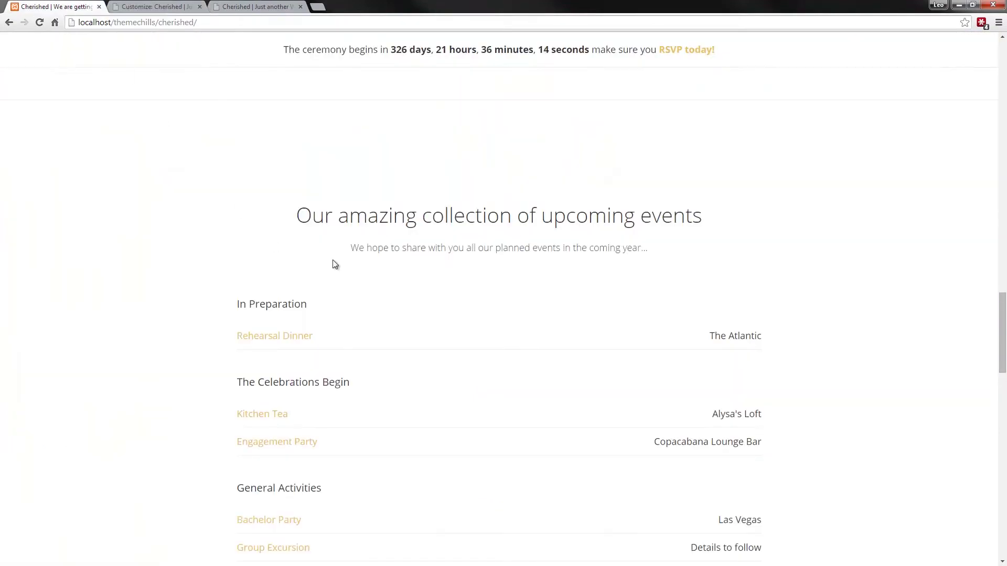
pyautogui.doubleClick(381, 219)
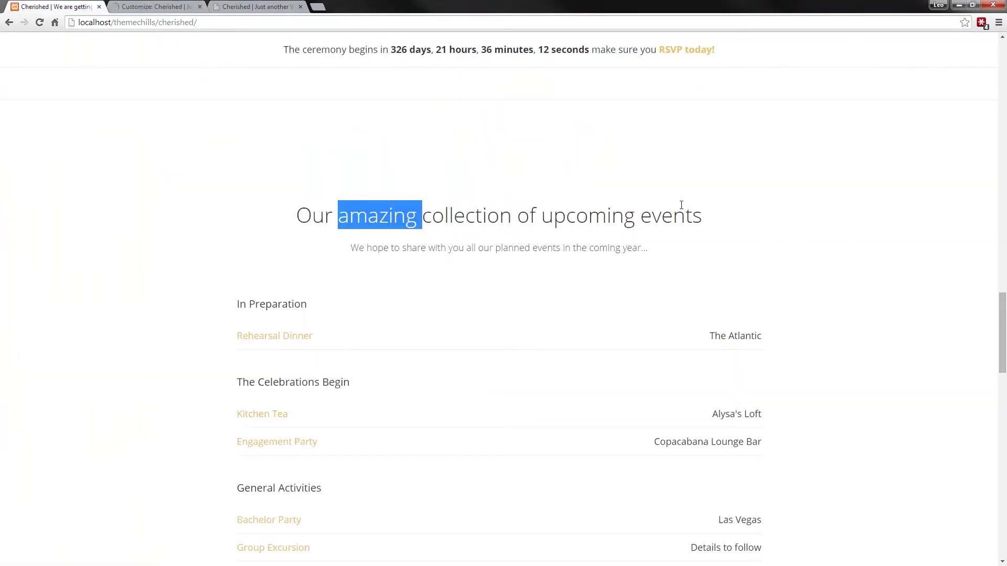
pyautogui.moveTo(708, 225); pyautogui.dragTo(282, 203)
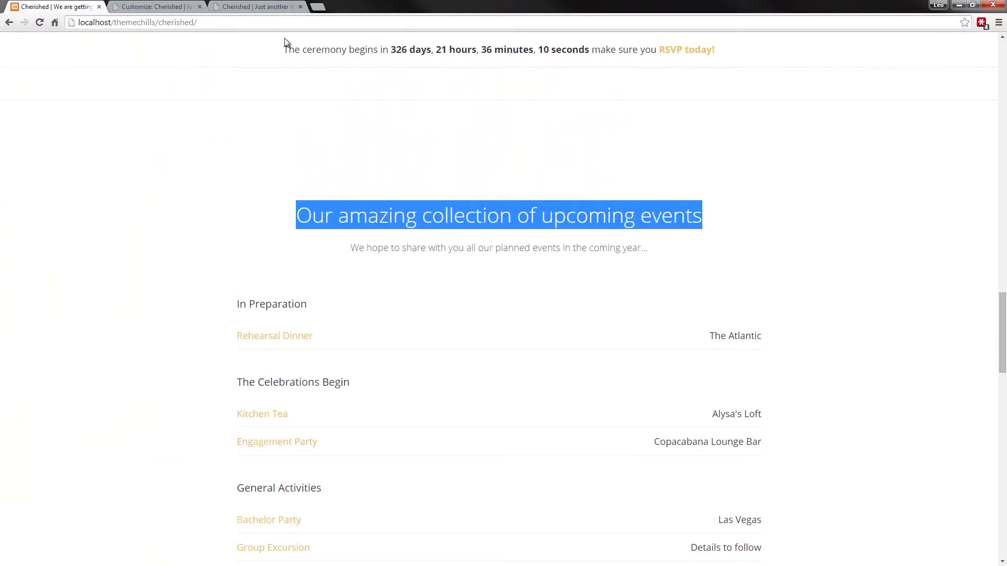
pyautogui.click(243, 7)
pyautogui.click(151, 6)
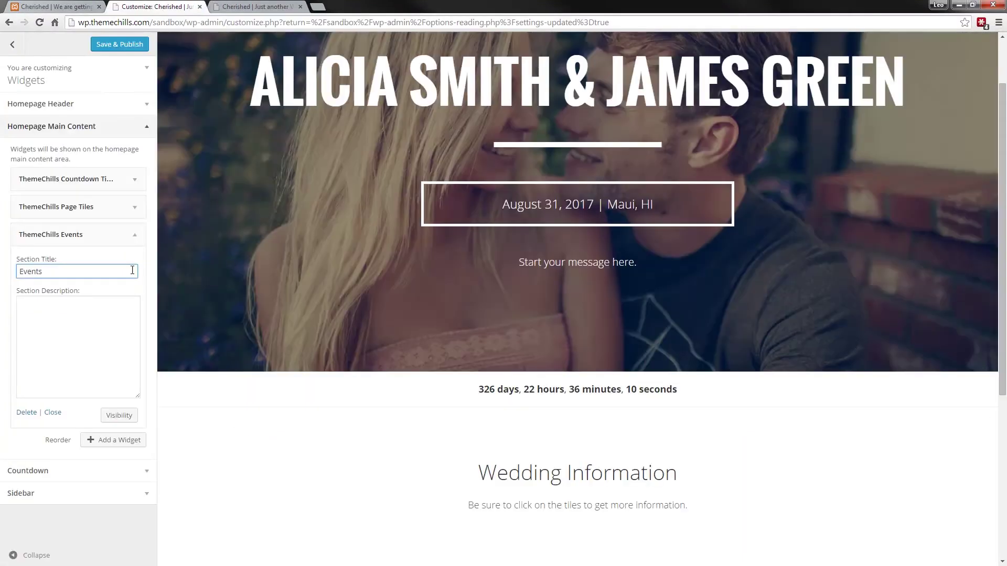
pyautogui.hotkey('ctrl', 'a')
pyautogui.hotkey('ctrl', 'v')
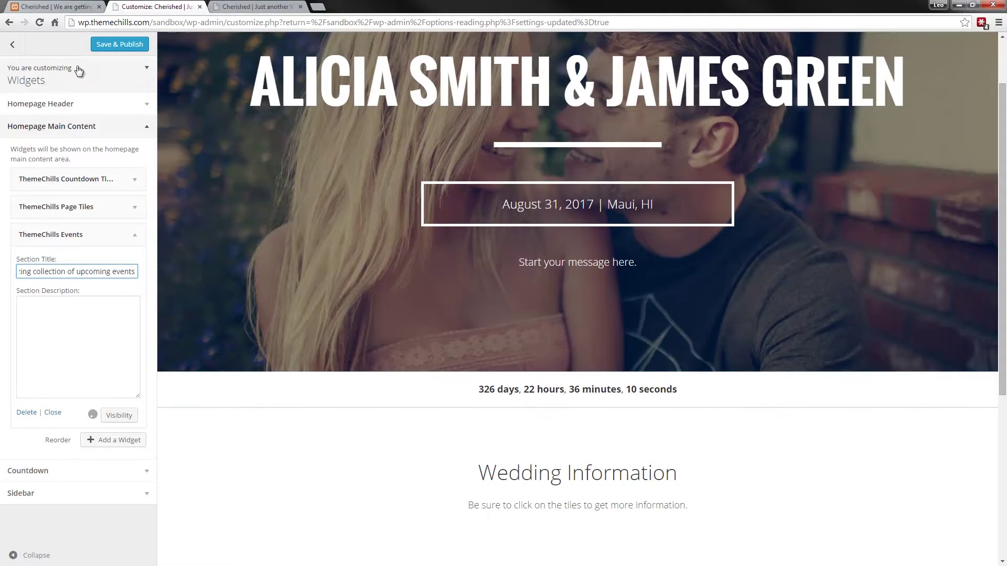
# - Paste the demo's 'We hope to share…' subtitle as the Section Description and close
pyautogui.click(51, 6)
pyautogui.tripleClick(371, 252)
pyautogui.hotkey('ctrl', 'c')
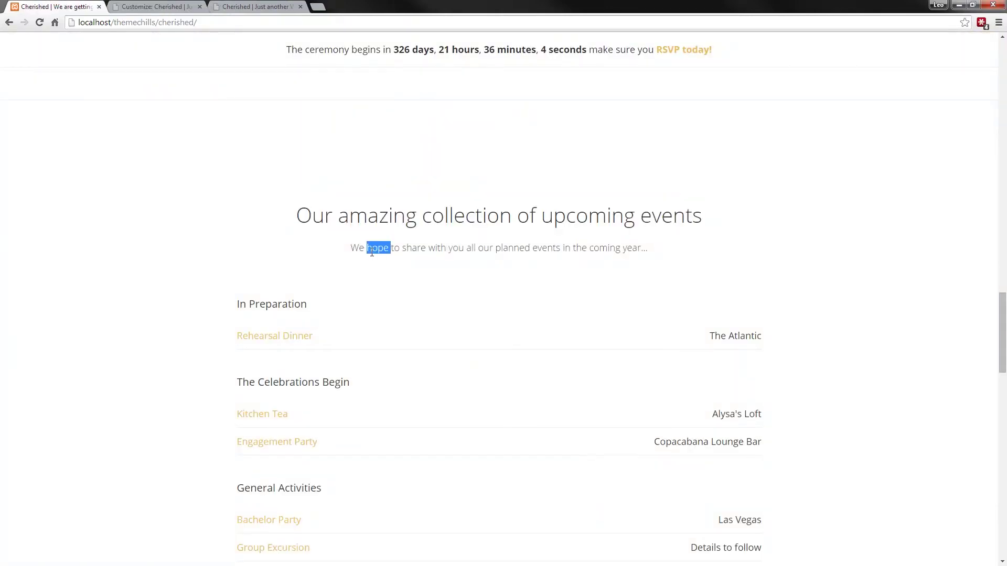
pyautogui.click(155, 6)
pyautogui.click(83, 337)
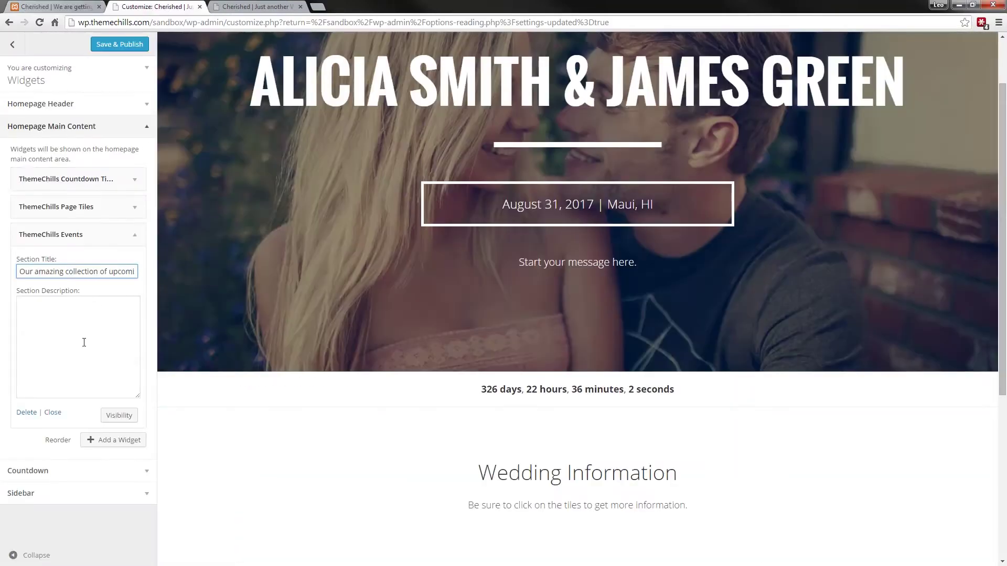
pyautogui.hotkey('ctrl', 'v')
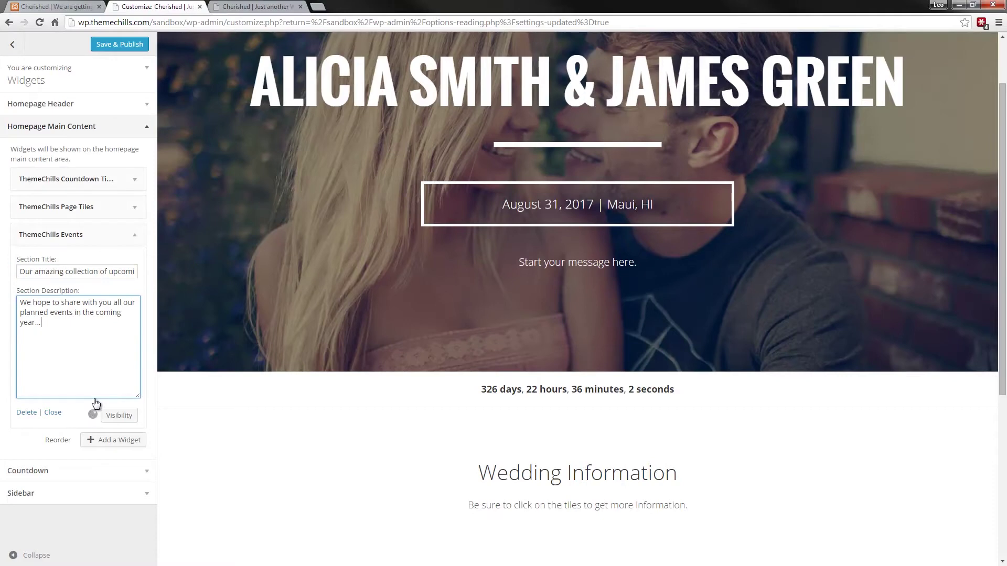
pyautogui.click(53, 413)
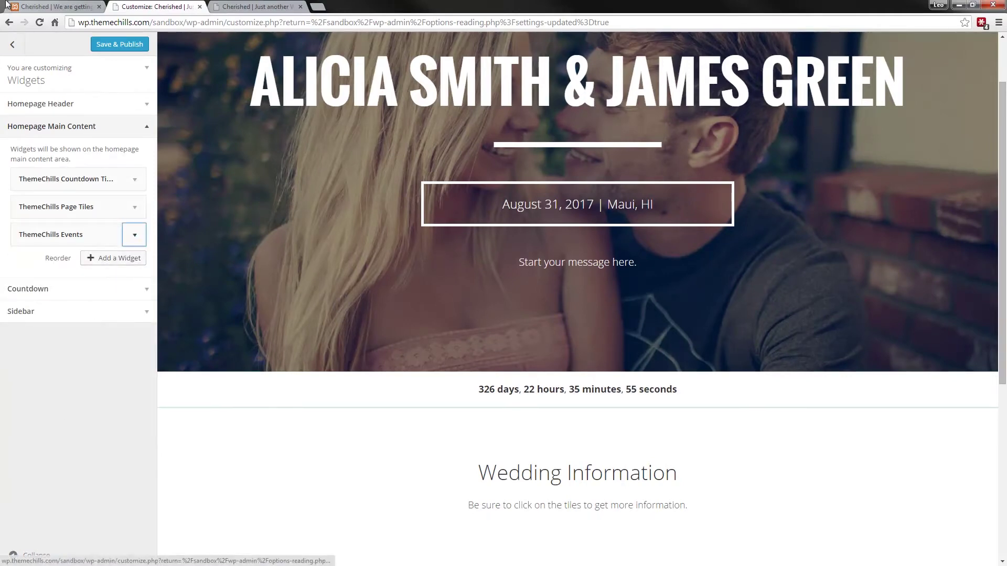
pyautogui.scroll(-4, 325, 383)
pyautogui.scroll(-2, 325, 382)
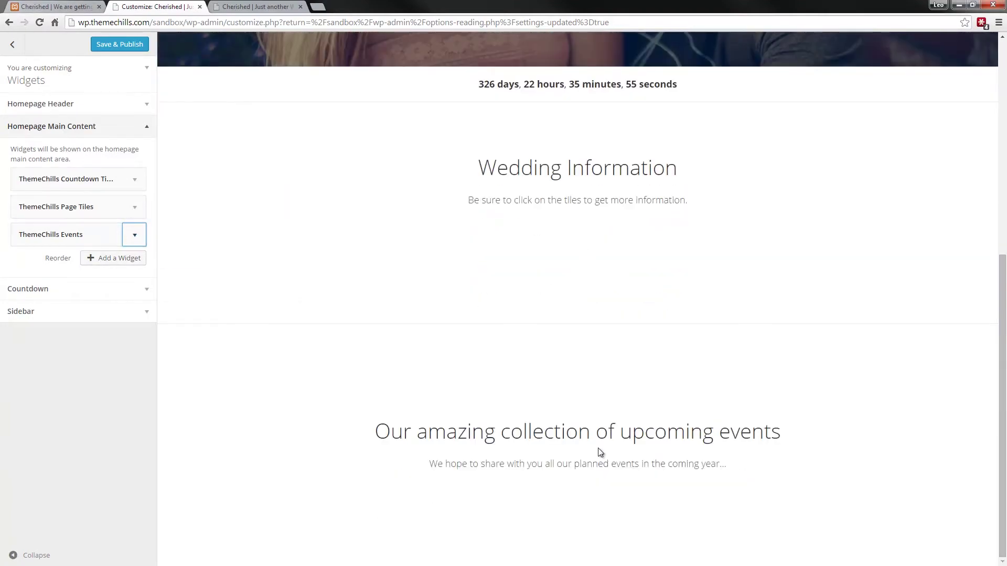
pyautogui.scroll(2, 594, 439)
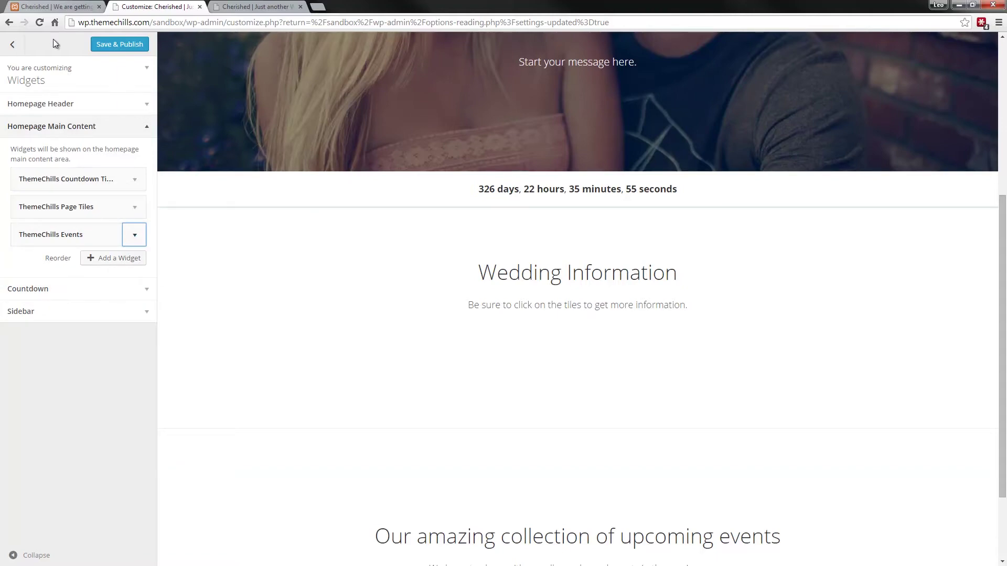
pyautogui.click(68, 8)
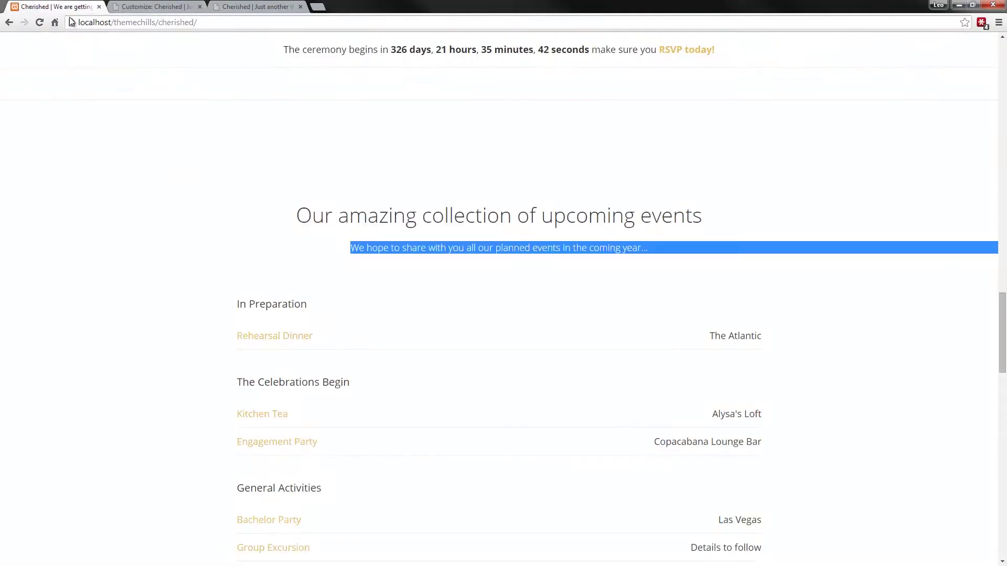
pyautogui.scroll(-10, 132, 173)
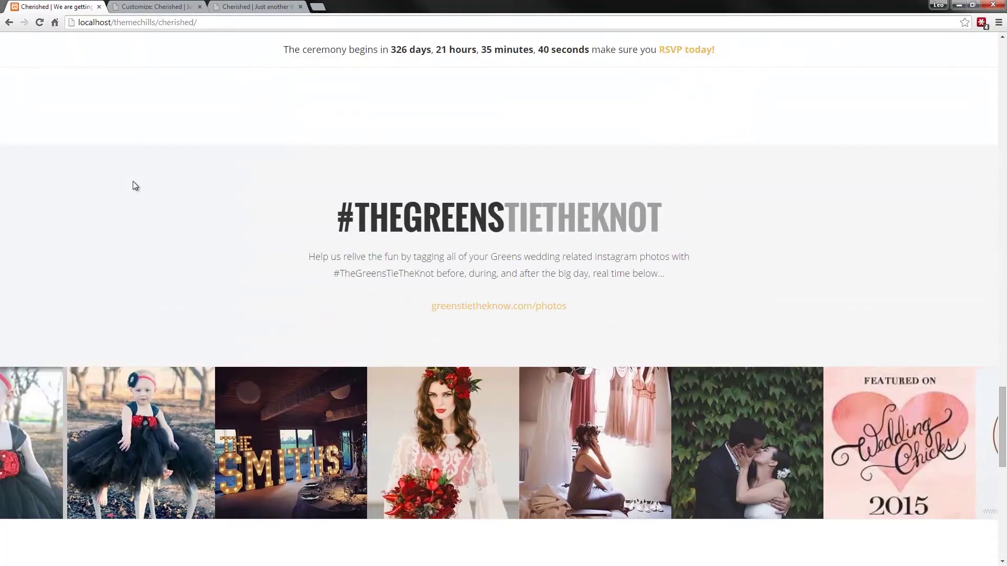
pyautogui.click(144, 9)
# - Add a ThemeChills Instagram Feed widget with hashtag #hashtag to the homepage
pyautogui.click(135, 260)
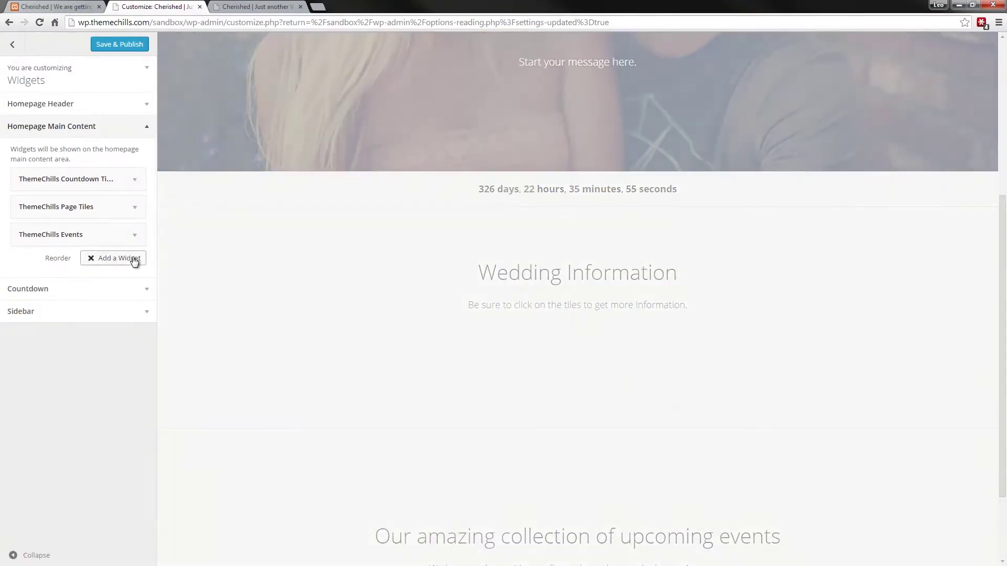
pyautogui.write('themechills')
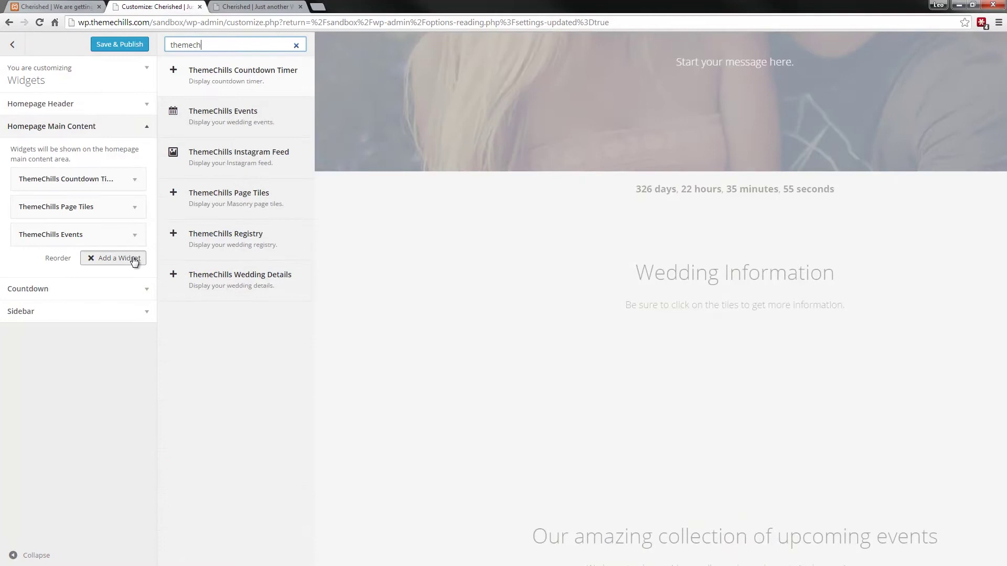
pyautogui.click(213, 160)
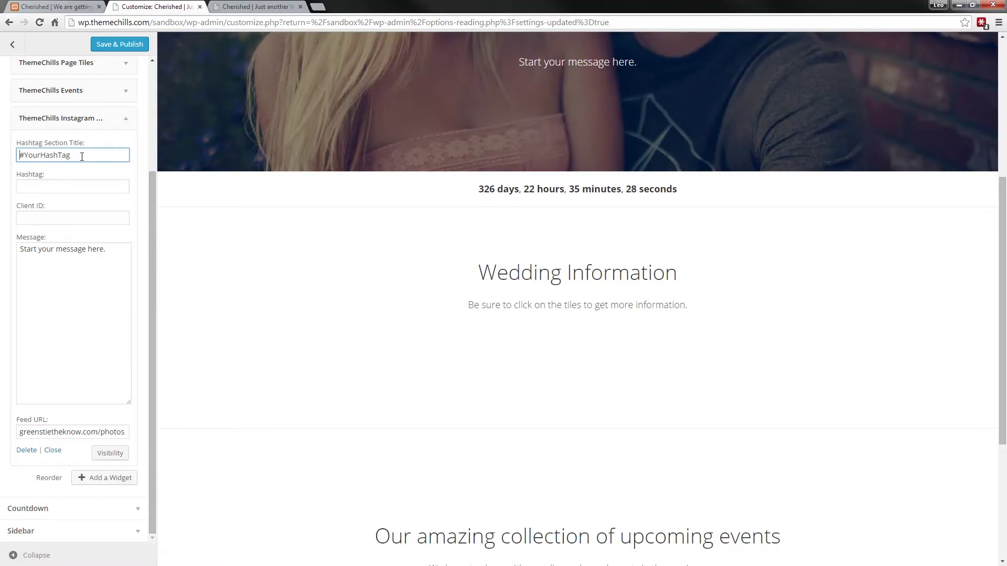
pyautogui.moveTo(81, 155); pyautogui.dragTo(19, 155)
pyautogui.click(43, 188)
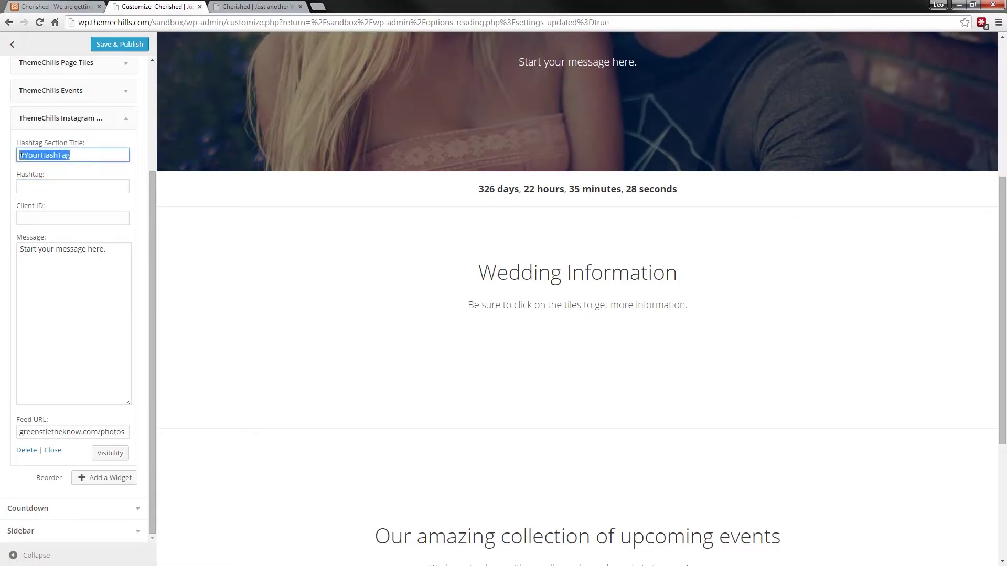
pyautogui.click(32, 184)
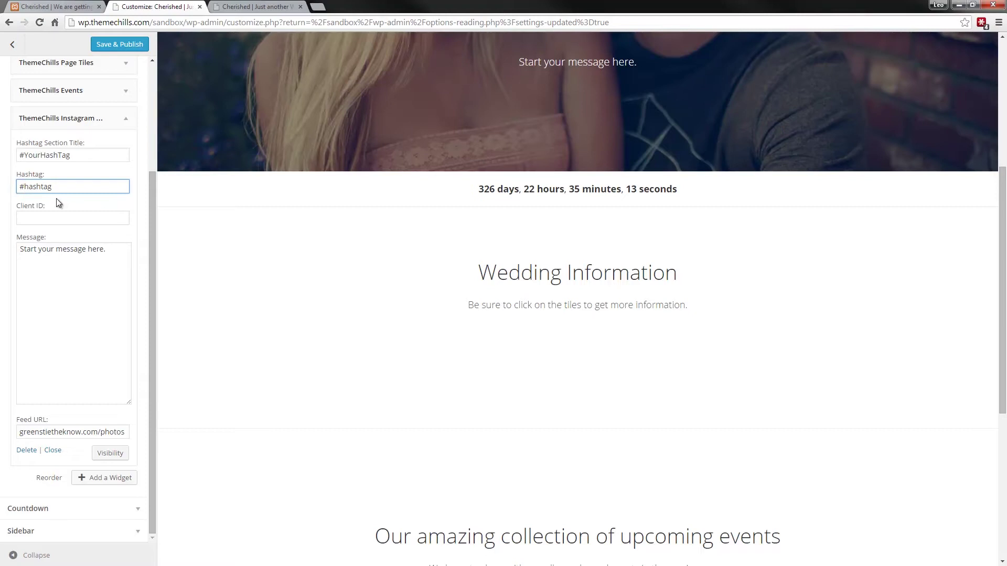
pyautogui.click(58, 217)
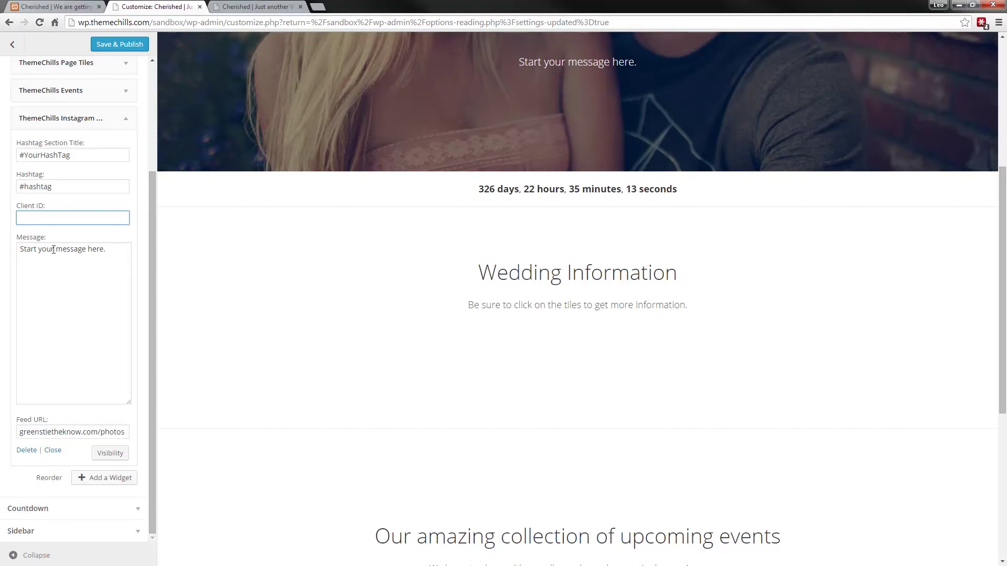
pyautogui.click(59, 456)
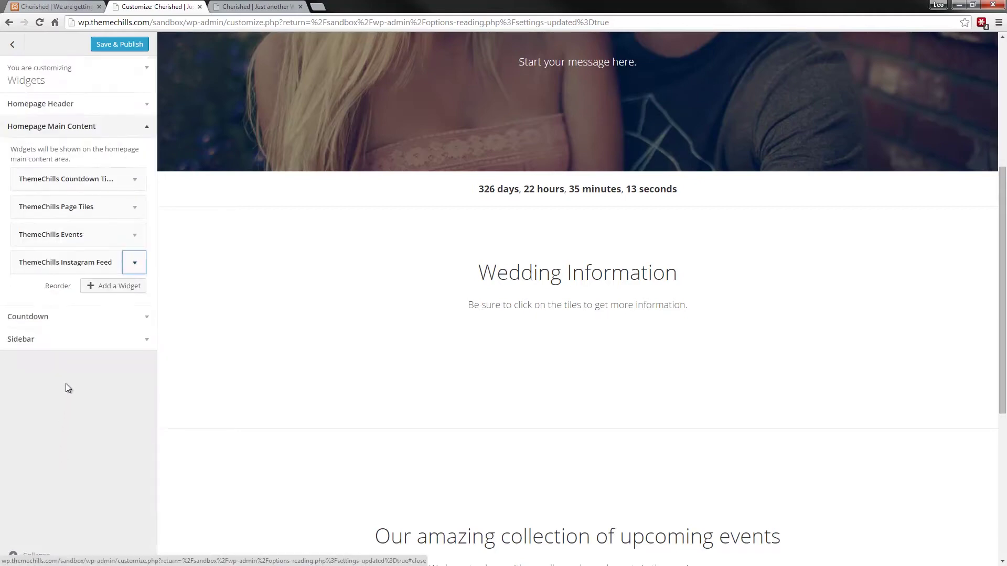
# - Scroll the live demo site to its gift registry section
pyautogui.click(62, 6)
pyautogui.scroll(-9, 118, 184)
pyautogui.scroll(1, 118, 185)
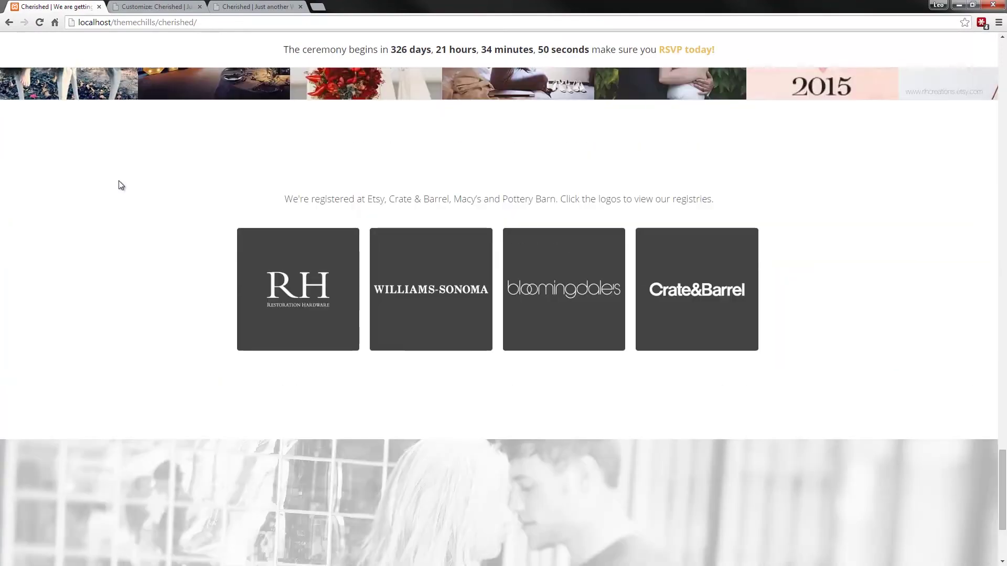
pyautogui.scroll(-3, 120, 184)
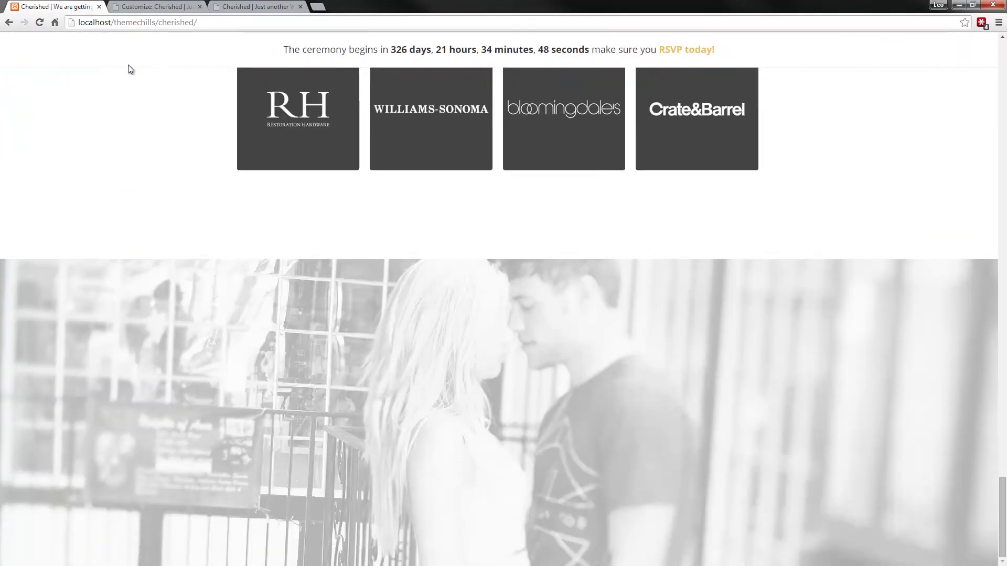
# - Add the ThemeChills Registry widget to the homepage main content and clear its title
pyautogui.scroll(4, 127, 67)
pyautogui.click(153, 7)
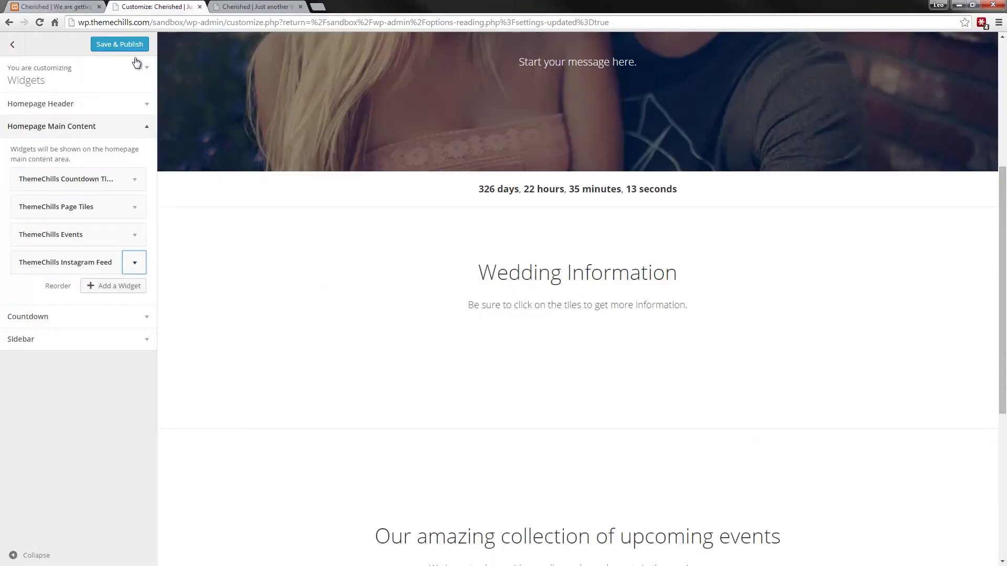
pyautogui.click(111, 286)
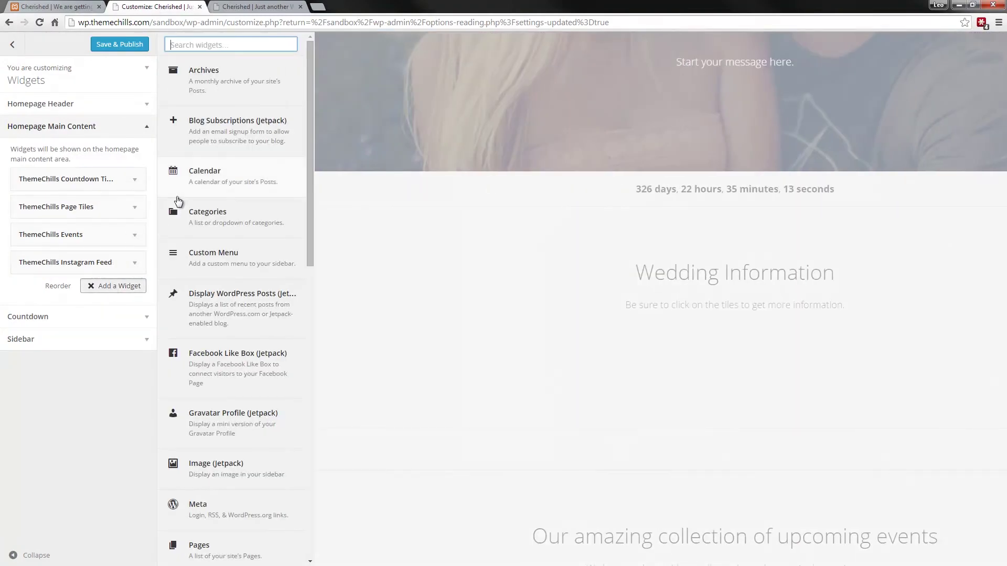
pyautogui.write('registry')
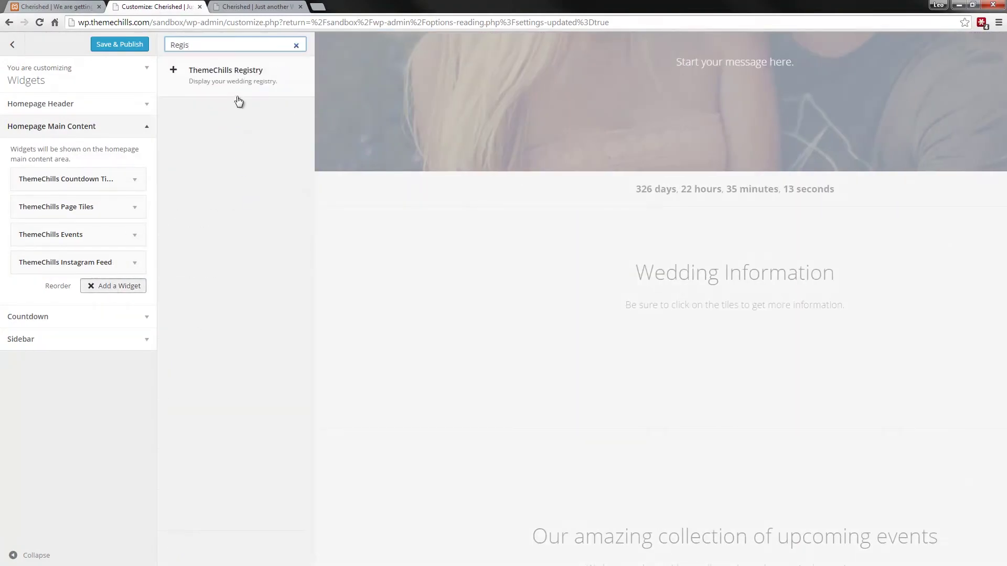
pyautogui.click(240, 91)
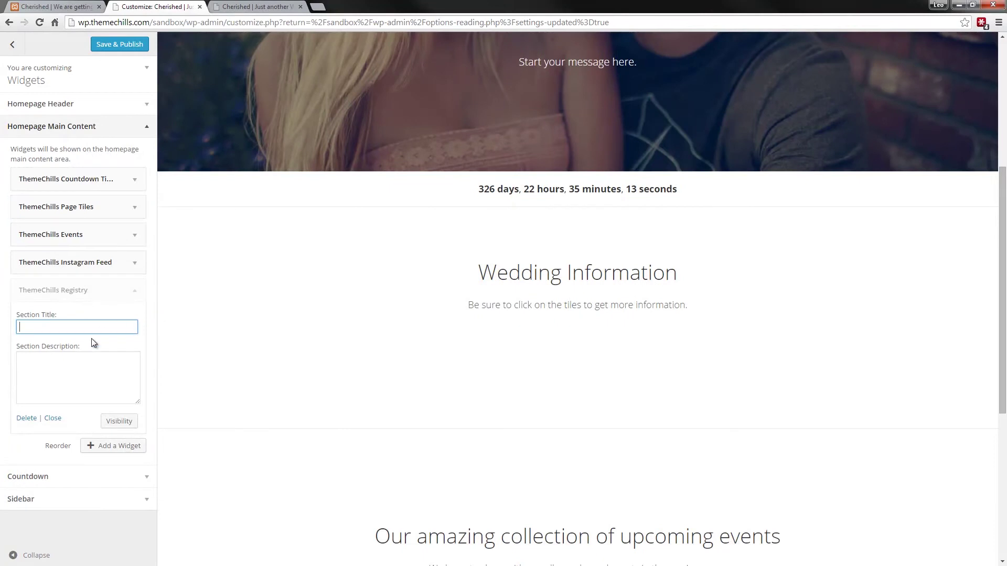
pyautogui.write('Regis')
pyautogui.press('BackSpace')
pyautogui.press('BackSpace')
pyautogui.press('BackSpace')
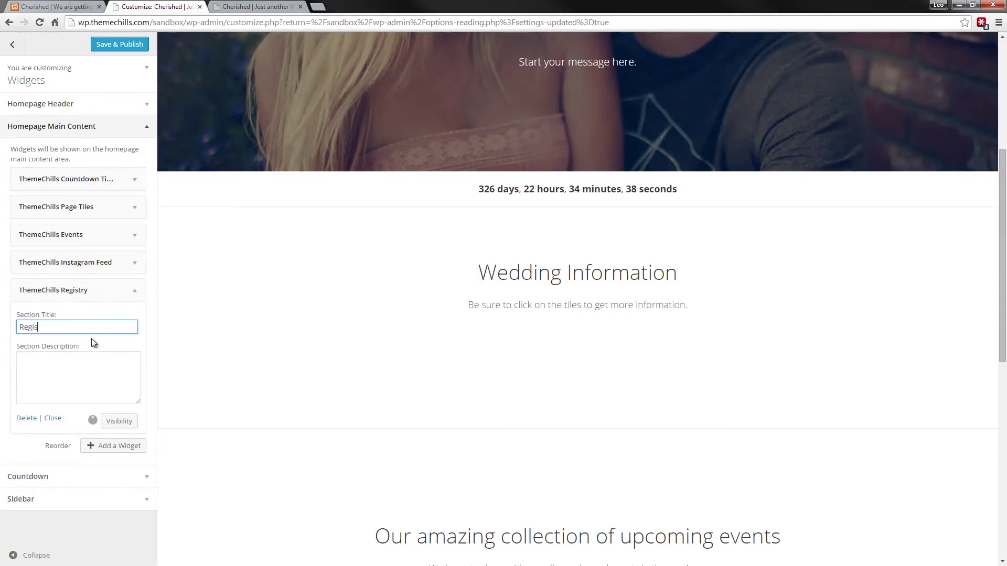
pyautogui.press('BackSpace')
pyautogui.press('BackSpace')
# - Paste the Etsy, Crate & Barrel, Macy's and Pottery Barn registry sentence as the description, then close the widget
pyautogui.click(47, 7)
pyautogui.tripleClick(392, 279)
pyautogui.hotkey('ctrl', 'c')
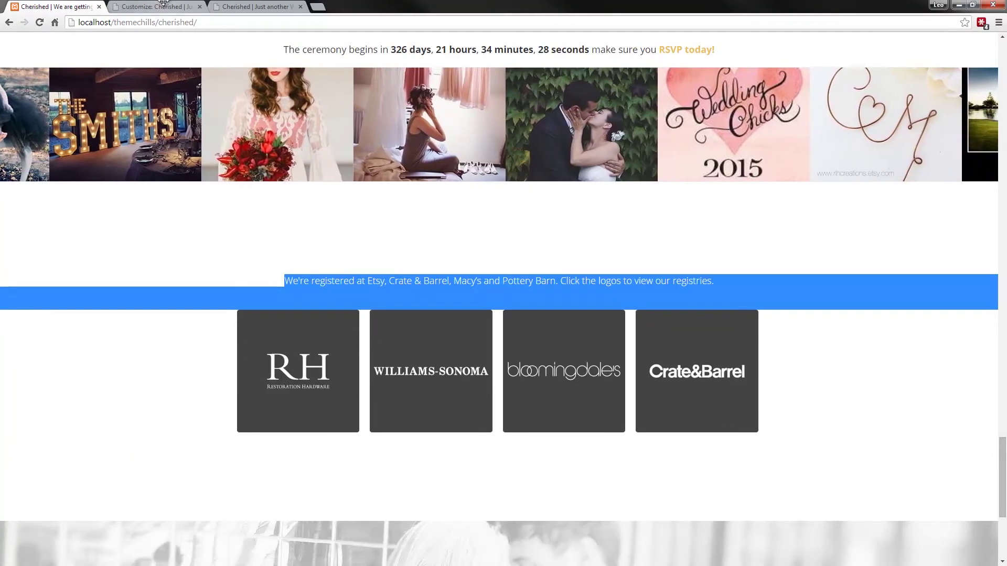
pyautogui.hotkey('ctrl', 'Tab')
pyautogui.click(71, 365)
pyautogui.hotkey('ctrl', 'v')
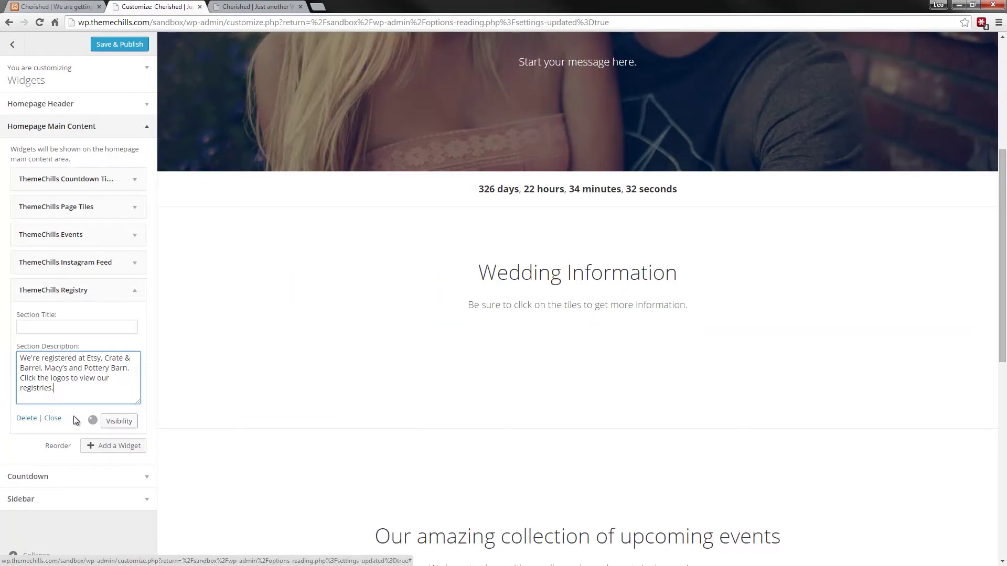
pyautogui.click(59, 420)
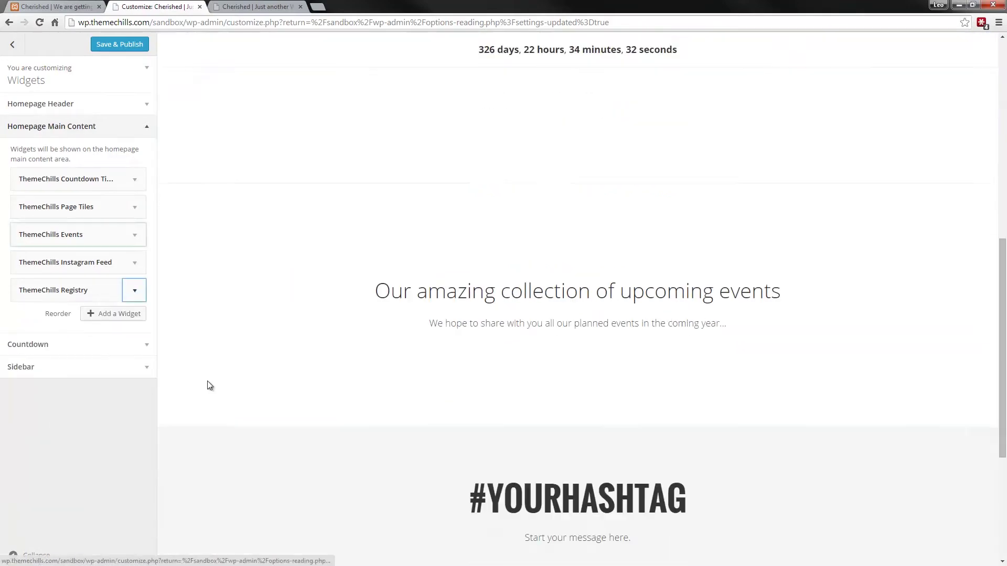
pyautogui.scroll(-3, 222, 370)
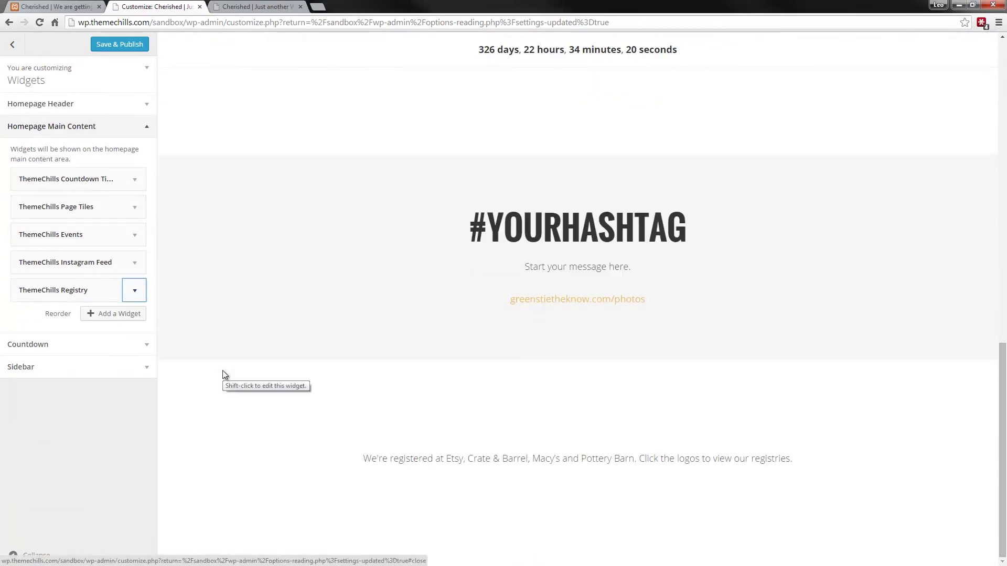
pyautogui.scroll(9, 223, 370)
pyautogui.scroll(-5, 222, 370)
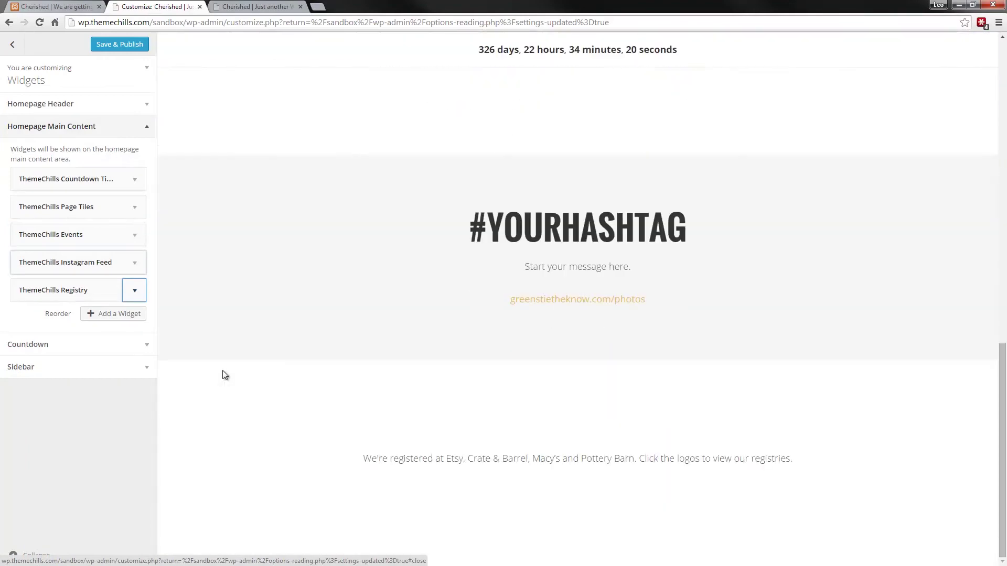
pyautogui.scroll(4, 222, 370)
pyautogui.scroll(7, 222, 370)
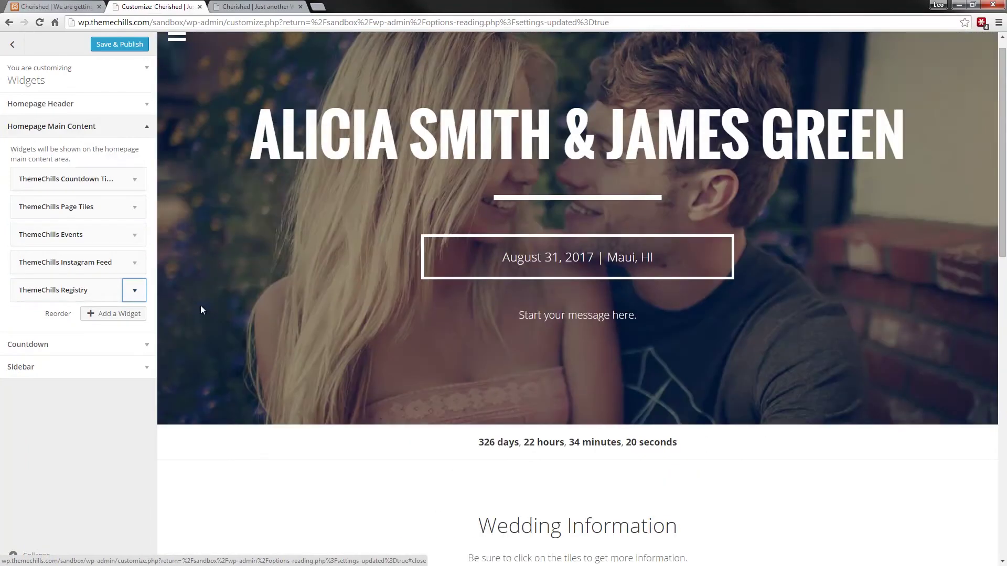
# - Set the black-and-white couple photo as the Footer section's background image
pyautogui.click(145, 130)
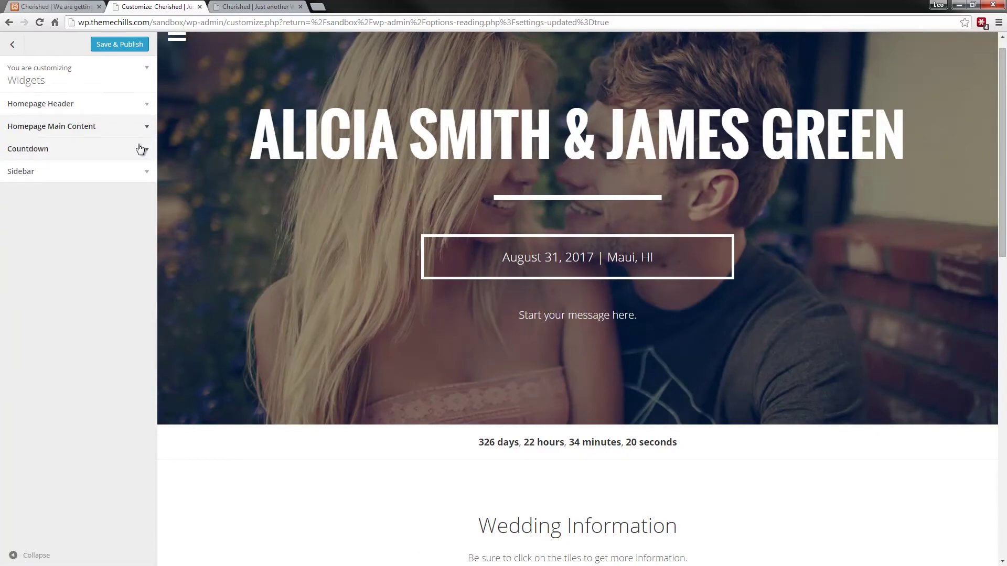
pyautogui.scroll(-8, 388, 445)
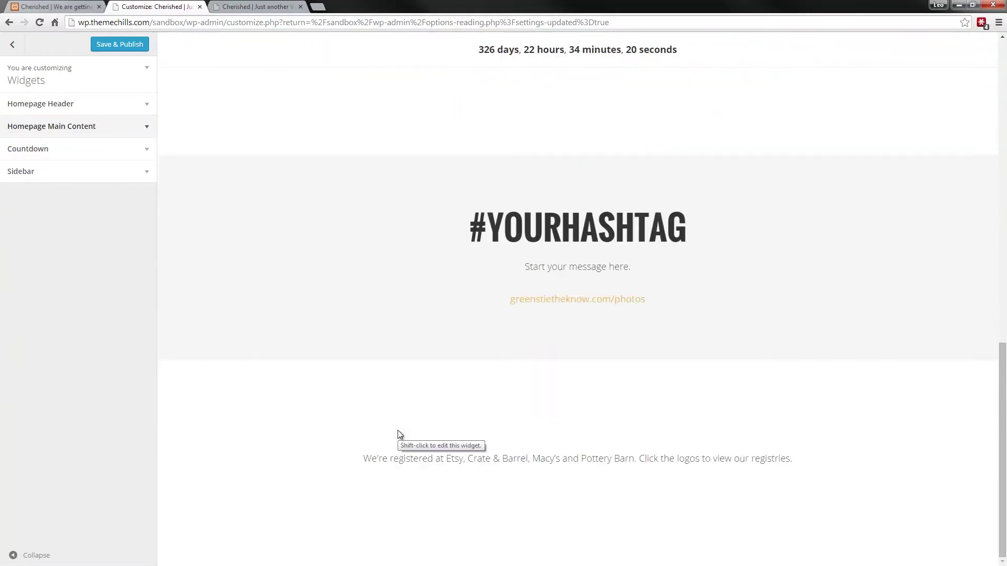
pyautogui.click(12, 45)
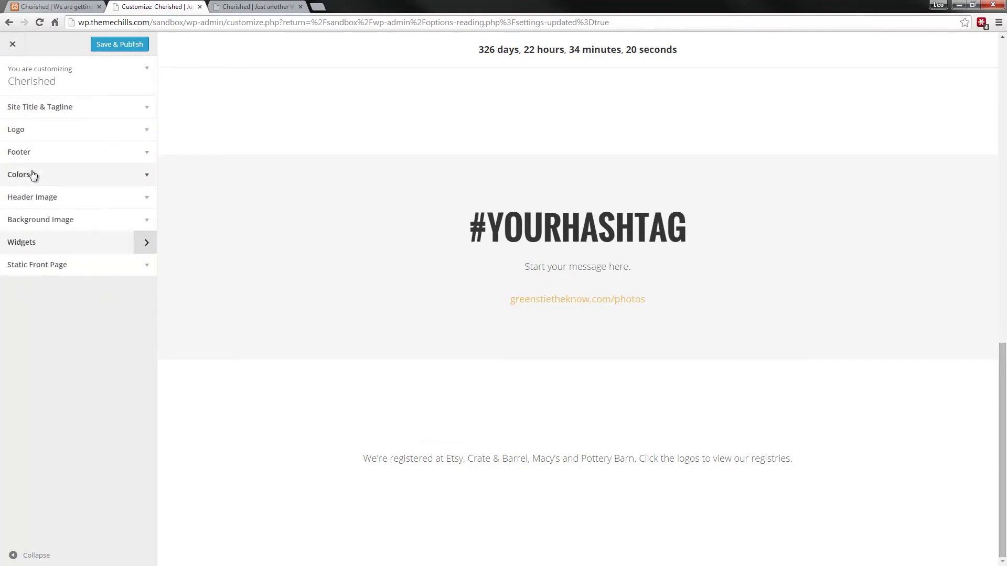
pyautogui.click(150, 155)
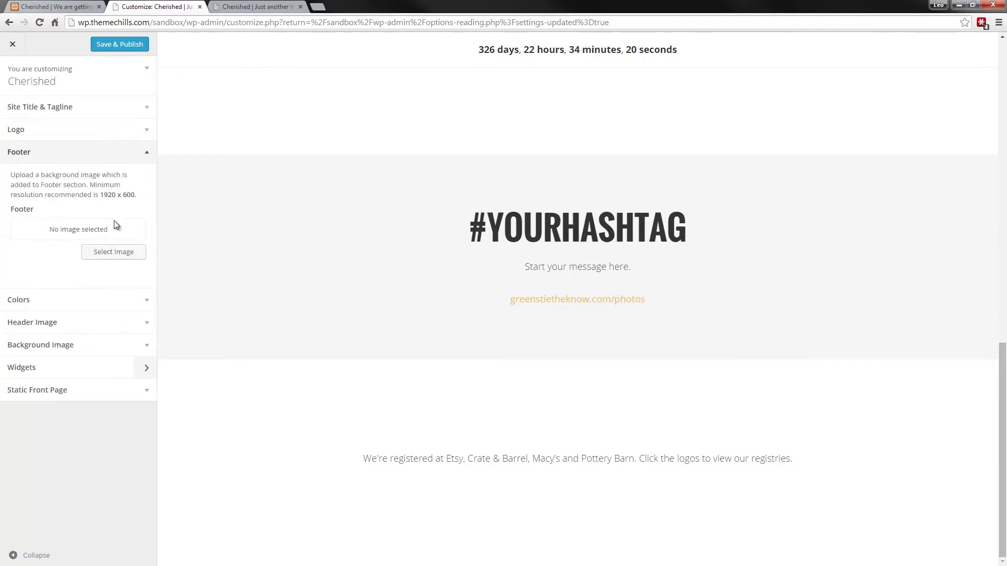
pyautogui.click(119, 253)
pyautogui.click(573, 142)
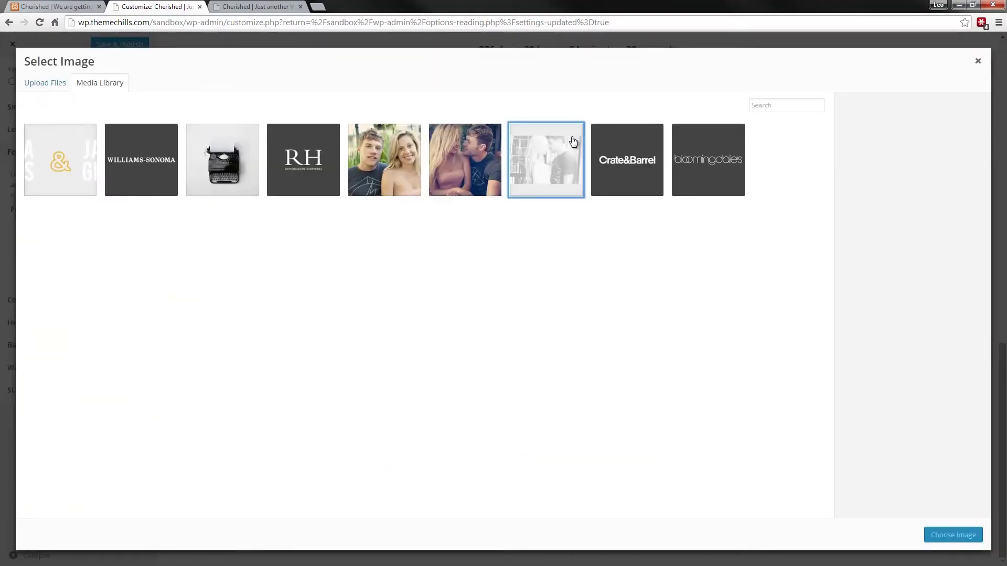
pyautogui.click(944, 535)
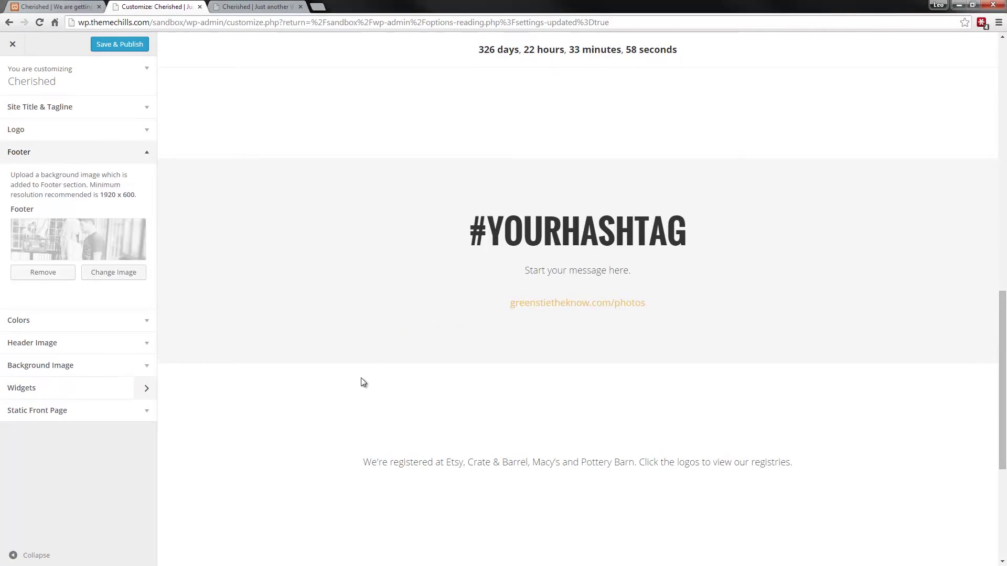
pyautogui.scroll(-5, 363, 382)
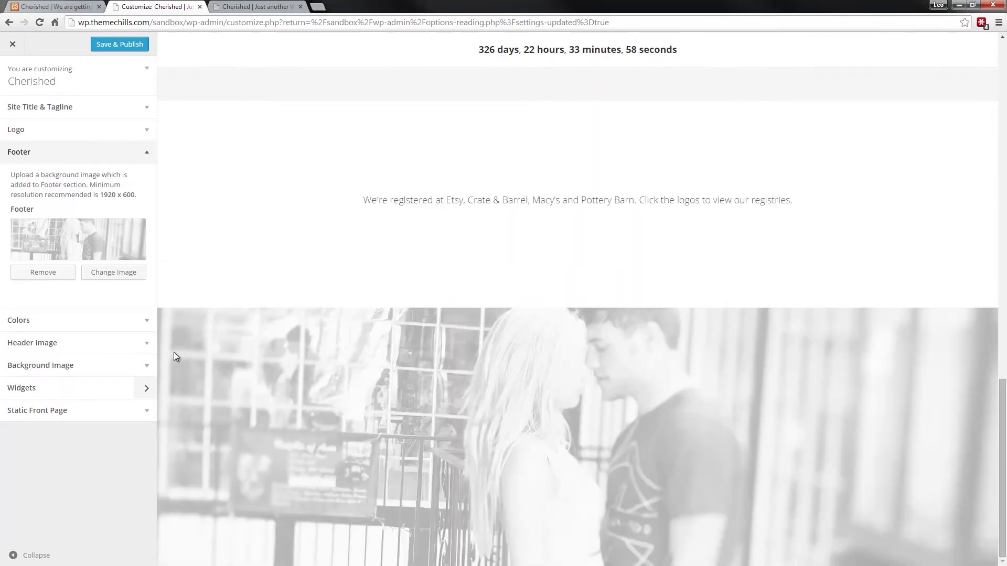
pyautogui.click(149, 153)
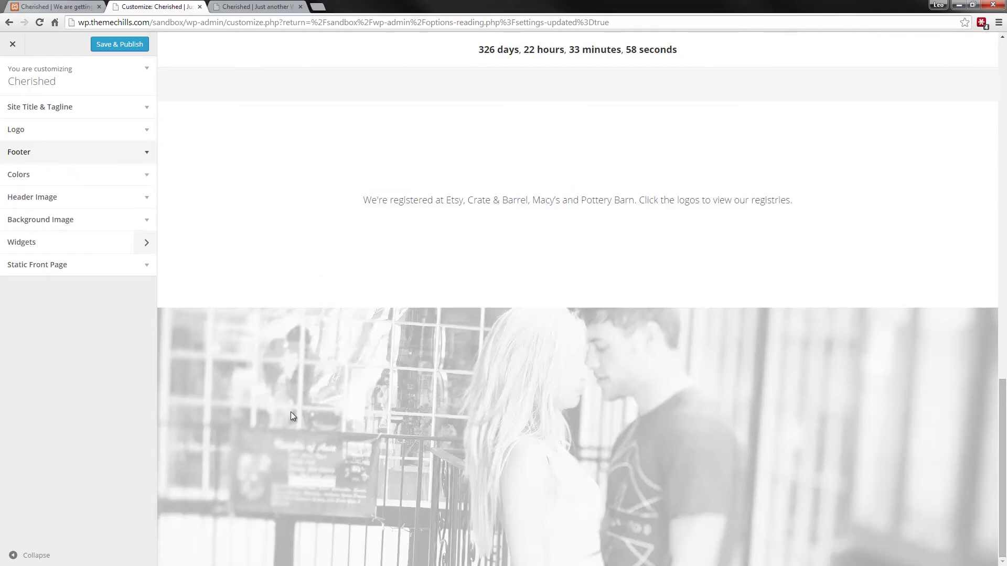
pyautogui.scroll(2, 300, 426)
pyautogui.scroll(4, 445, 355)
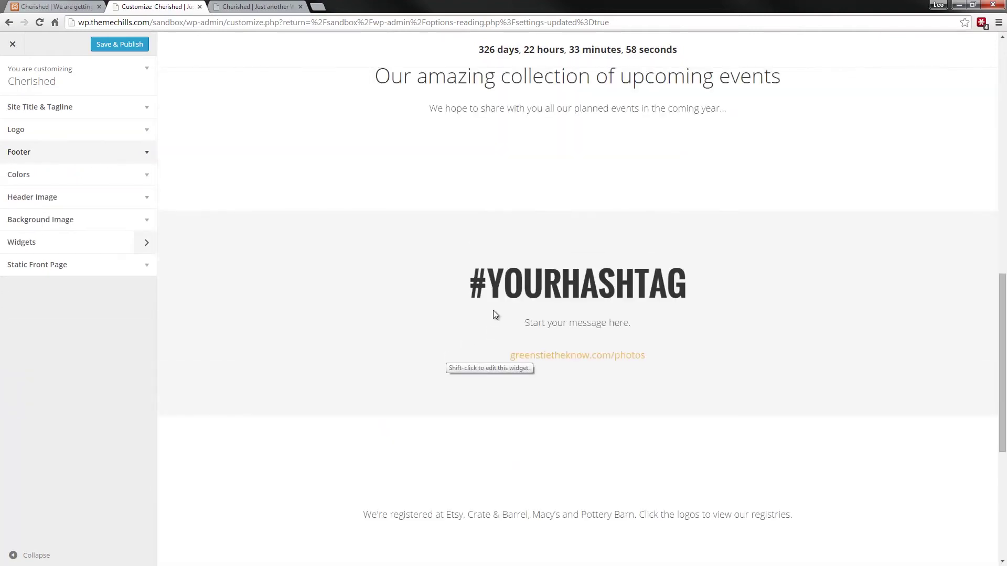
pyautogui.scroll(7, 495, 313)
pyautogui.scroll(4, 478, 410)
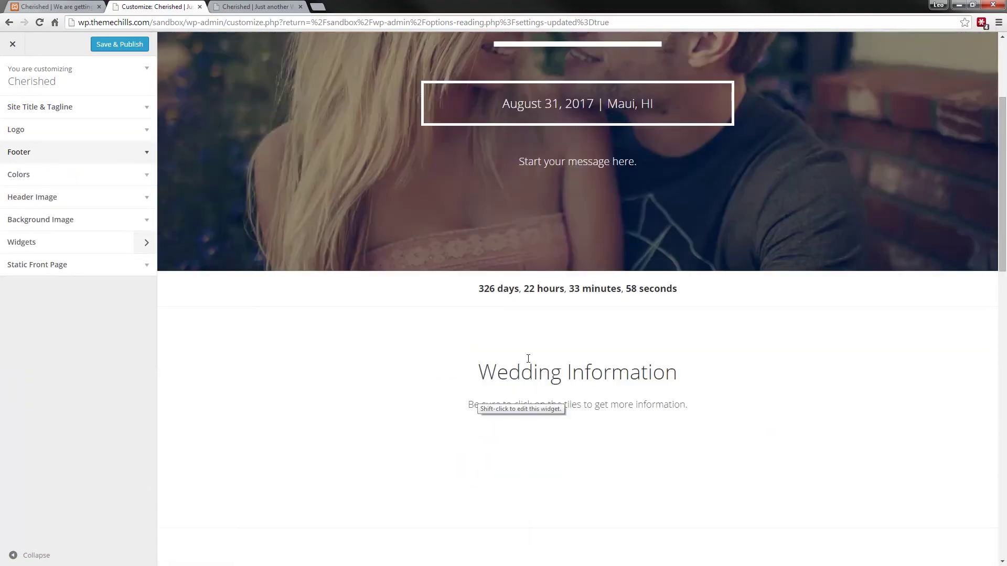
pyautogui.scroll(4, 498, 413)
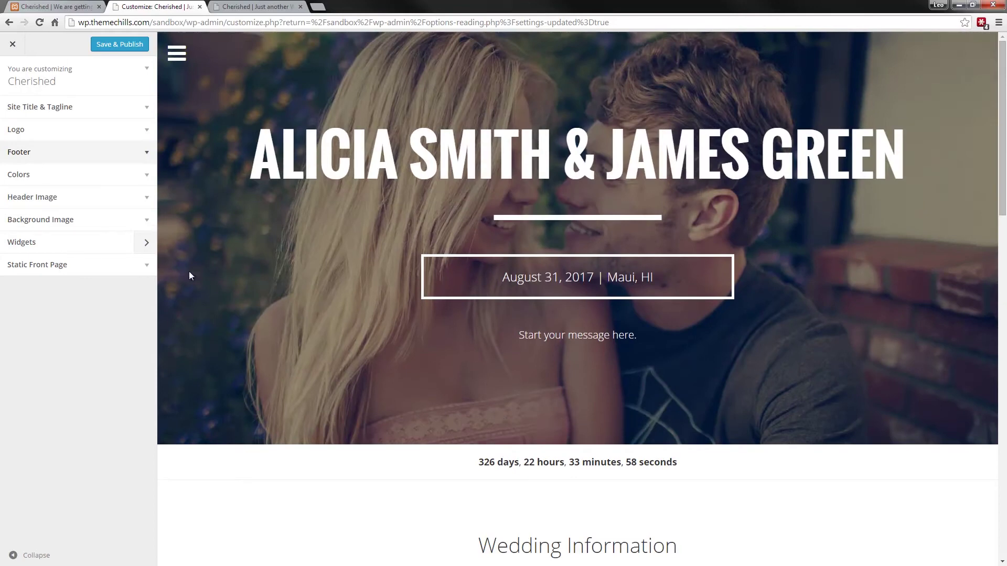
# - Choose logo.png from the Media Library as the site logo
pyautogui.click(147, 132)
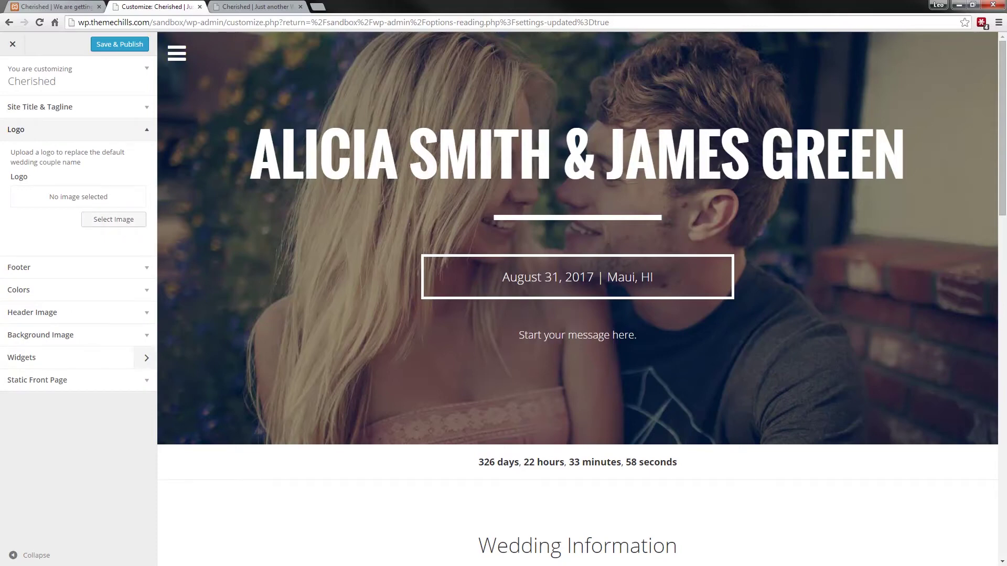
pyautogui.click(138, 221)
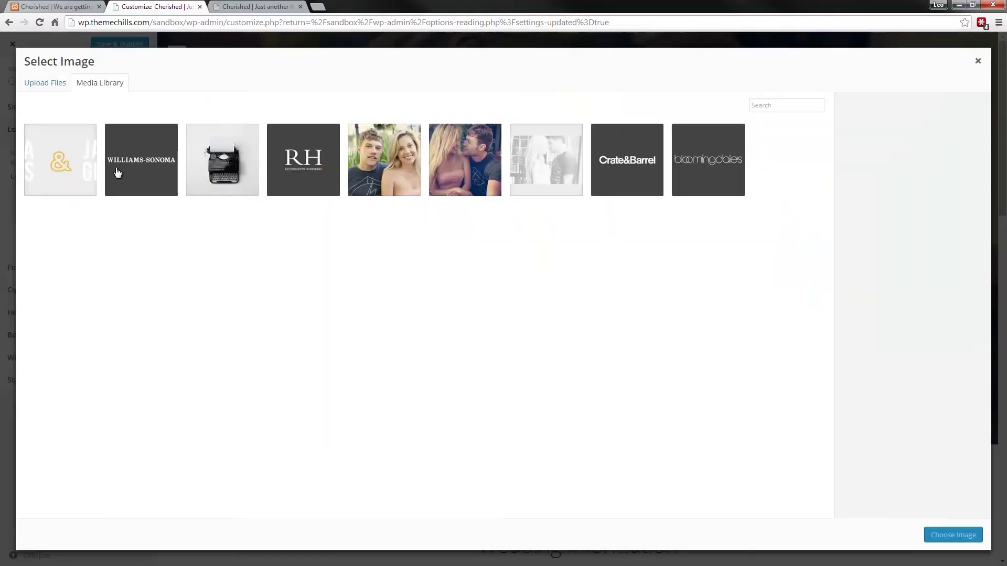
pyautogui.click(91, 164)
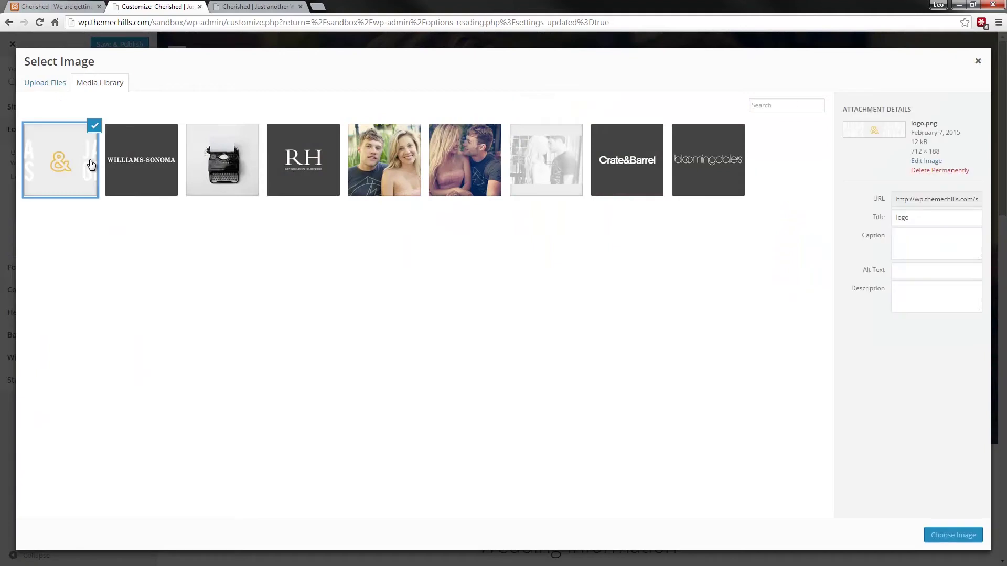
pyautogui.click(953, 536)
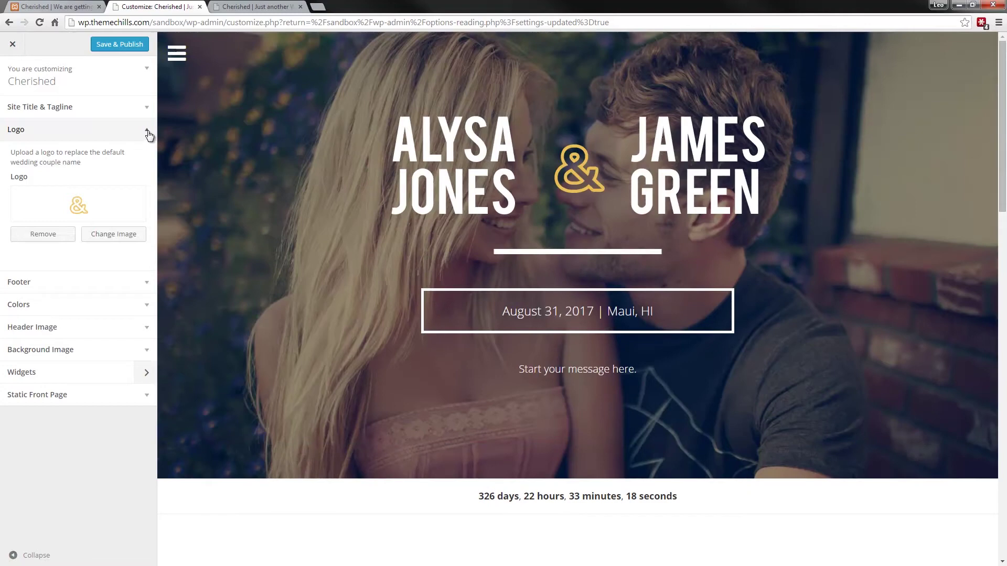
pyautogui.click(149, 132)
# - Compare the new header against the reference Cherished demo site
pyautogui.click(83, 4)
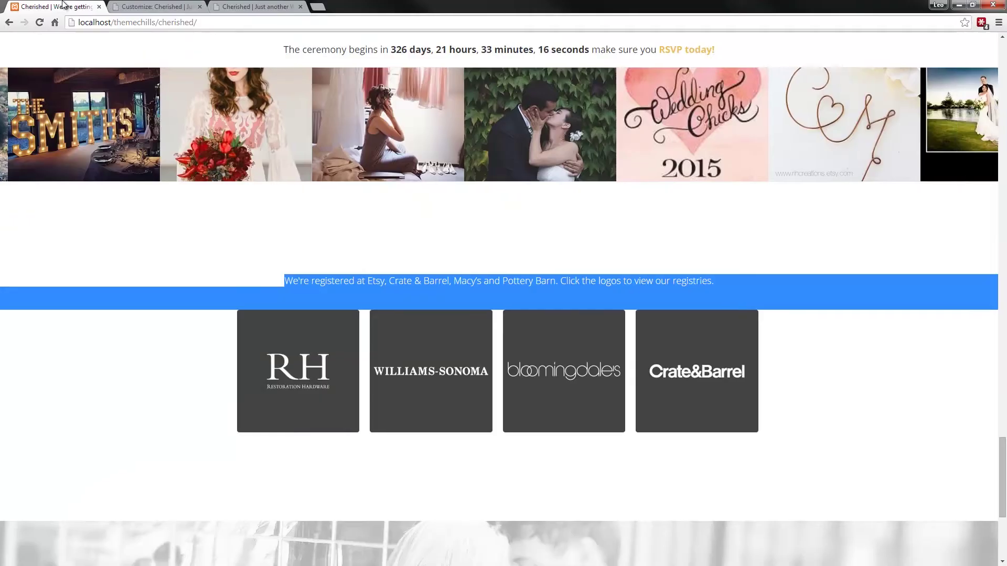
pyautogui.scroll(-10, 189, 186)
pyautogui.scroll(1, 179, 183)
pyautogui.scroll(15, 196, 205)
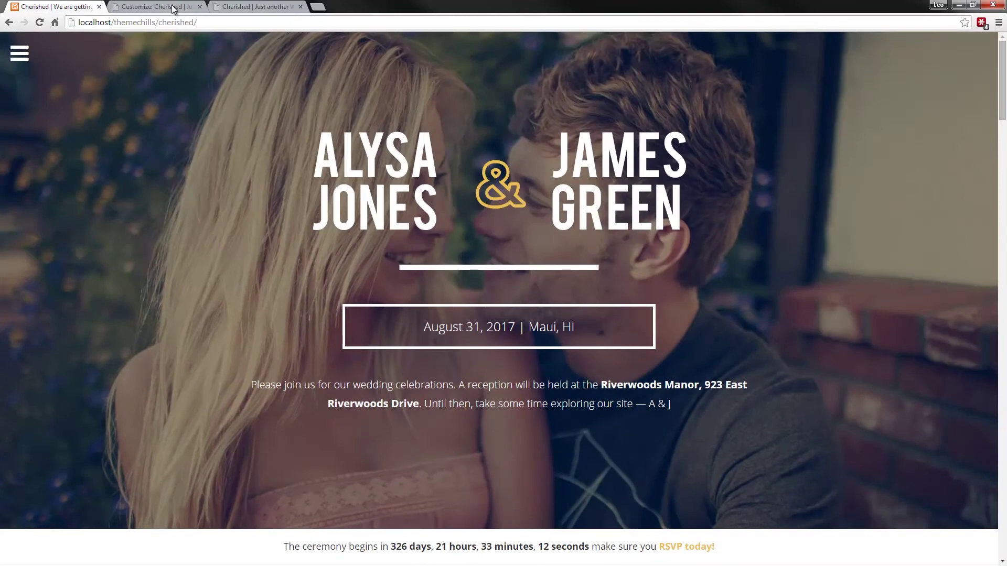
pyautogui.click(173, 7)
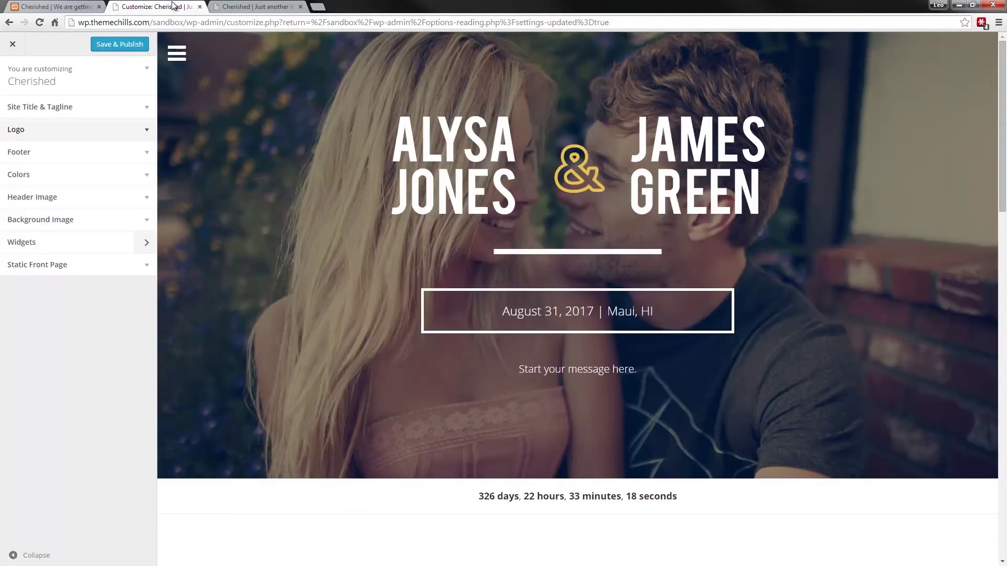
# - Save & Publish the customizer changes and check the live homepage
pyautogui.click(134, 46)
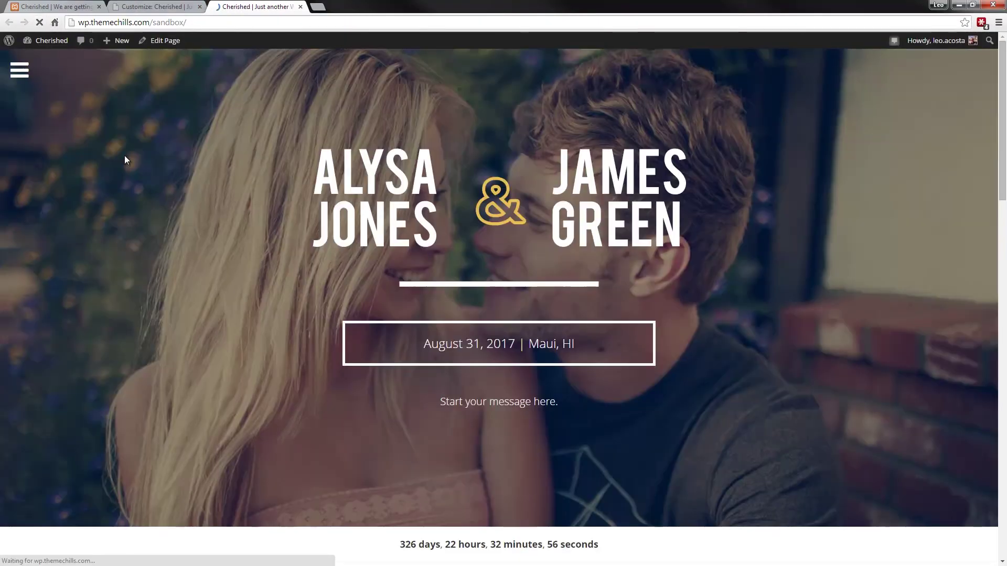
pyautogui.scroll(-9, 131, 166)
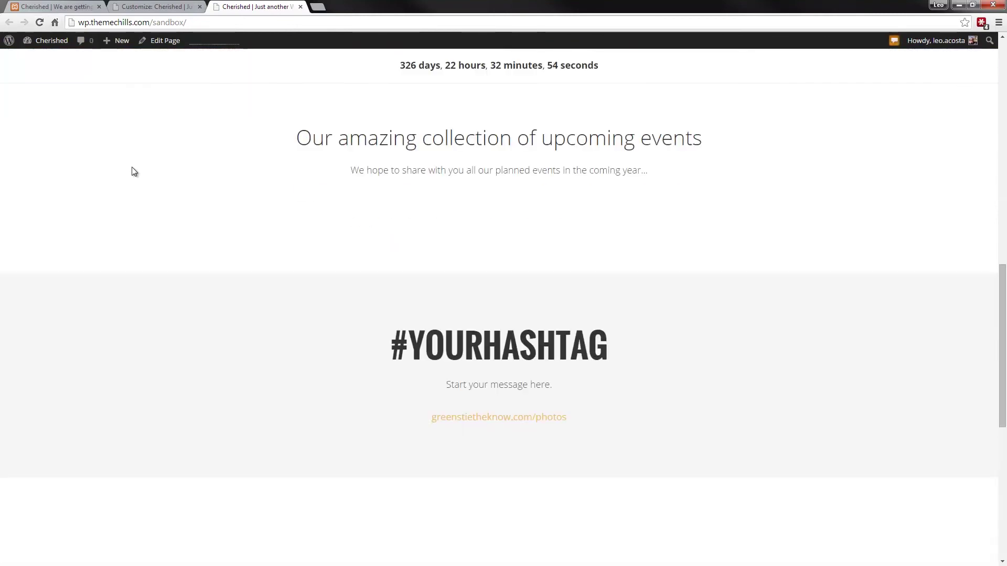
pyautogui.scroll(9, 131, 167)
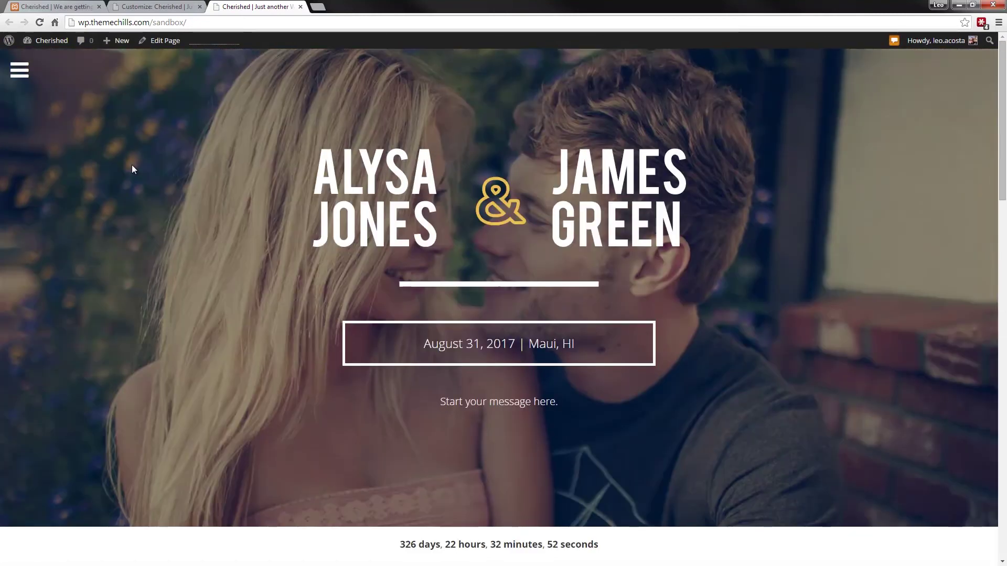
pyautogui.scroll(-8, 132, 167)
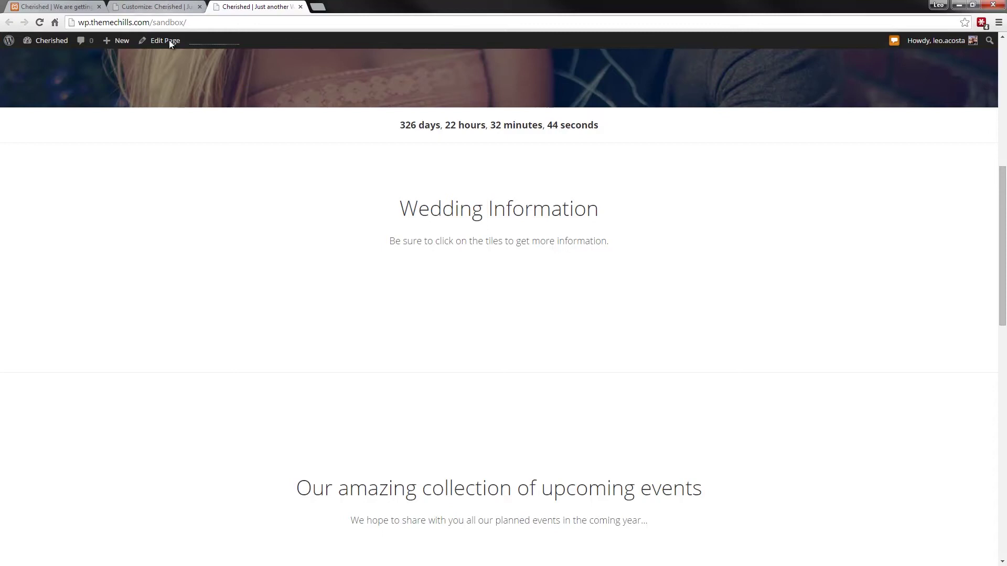
pyautogui.click(168, 8)
# - Leave the customizer and start a new page from the Pages list
pyautogui.click(13, 43)
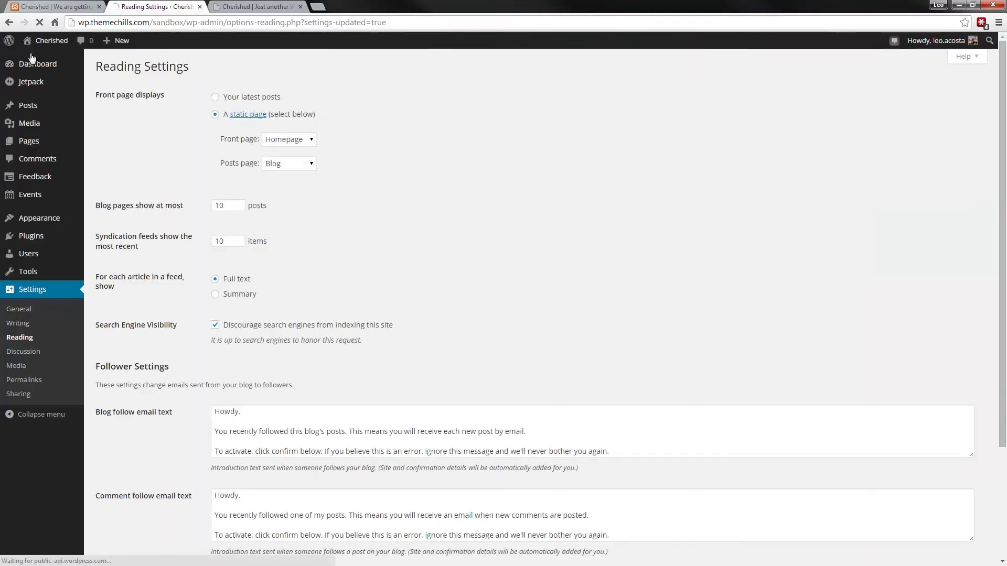
pyautogui.click(34, 137)
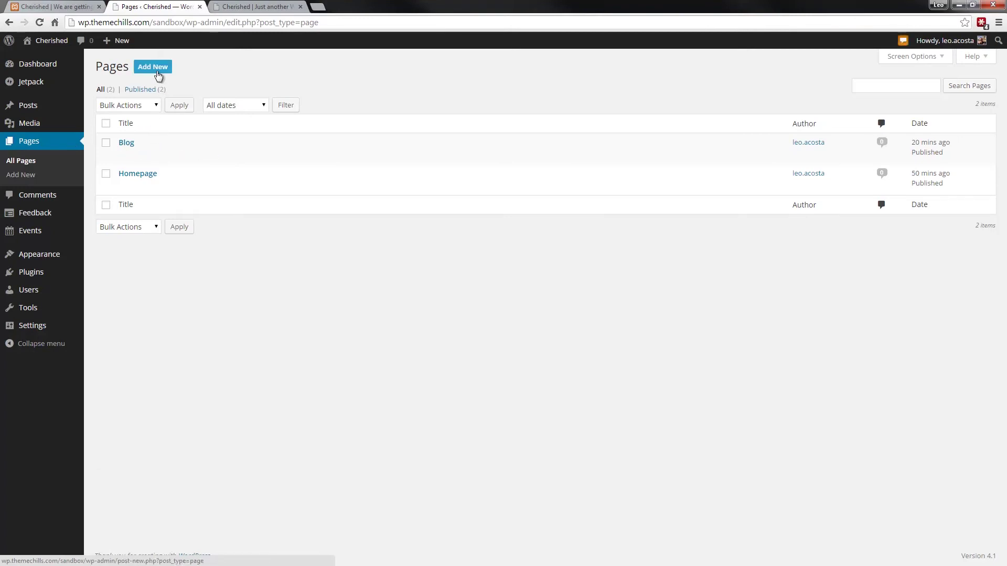
pyautogui.click(55, 6)
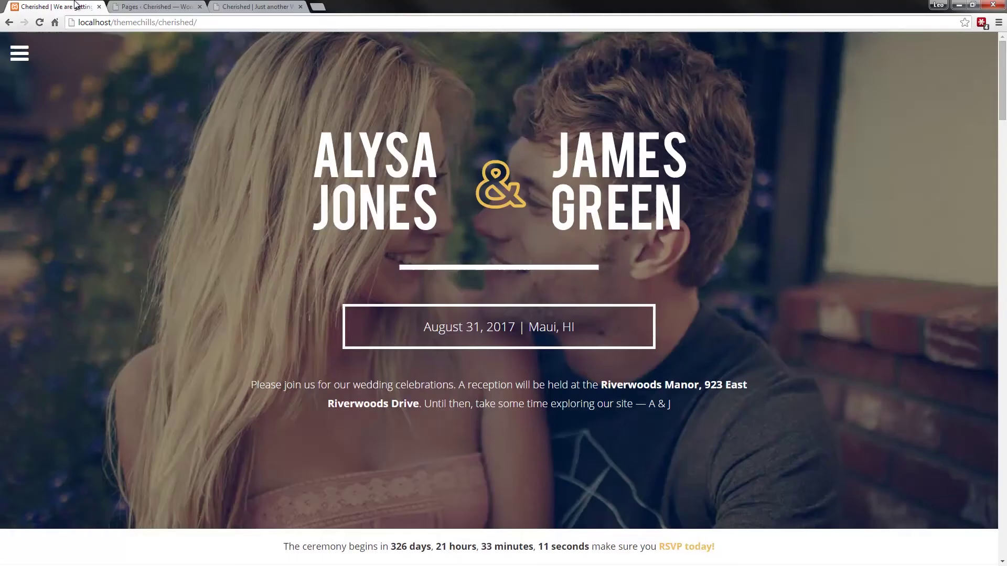
pyautogui.scroll(-9, 195, 201)
pyautogui.scroll(-2, 195, 204)
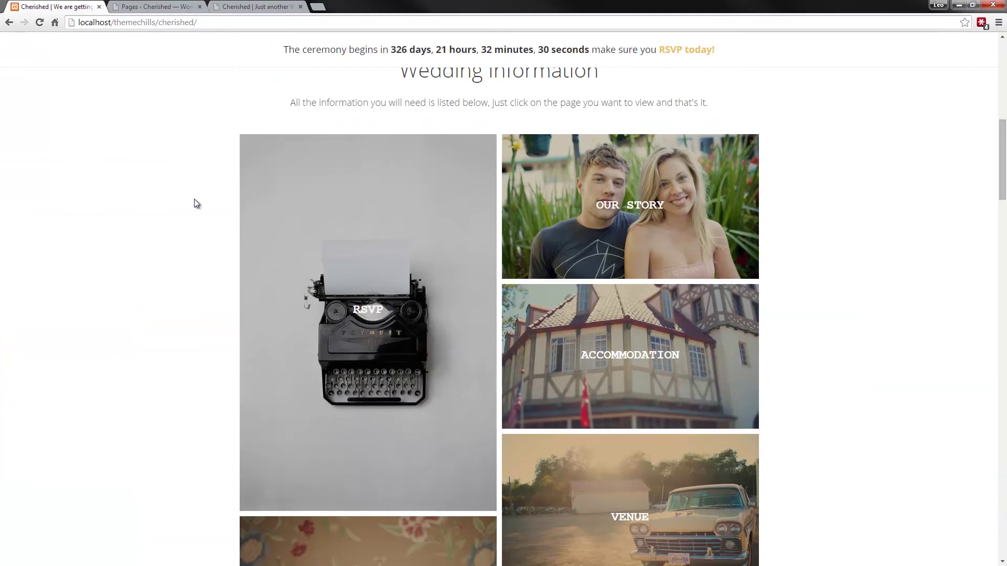
pyautogui.click(169, 8)
pyautogui.click(157, 70)
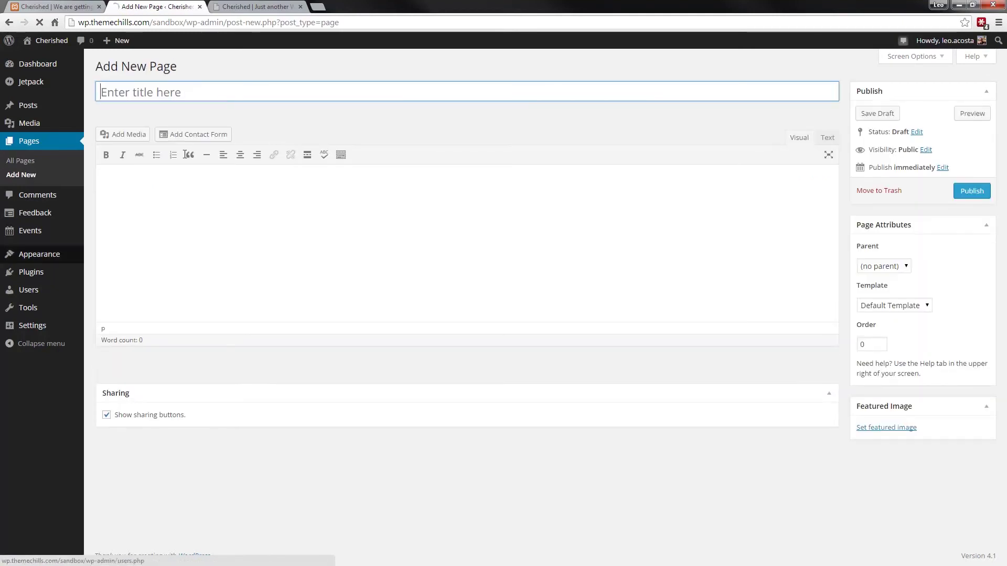
# - Publish the RSVP page with body 'This will be the rsvp page.' and the typewriter featured image
pyautogui.click(190, 93)
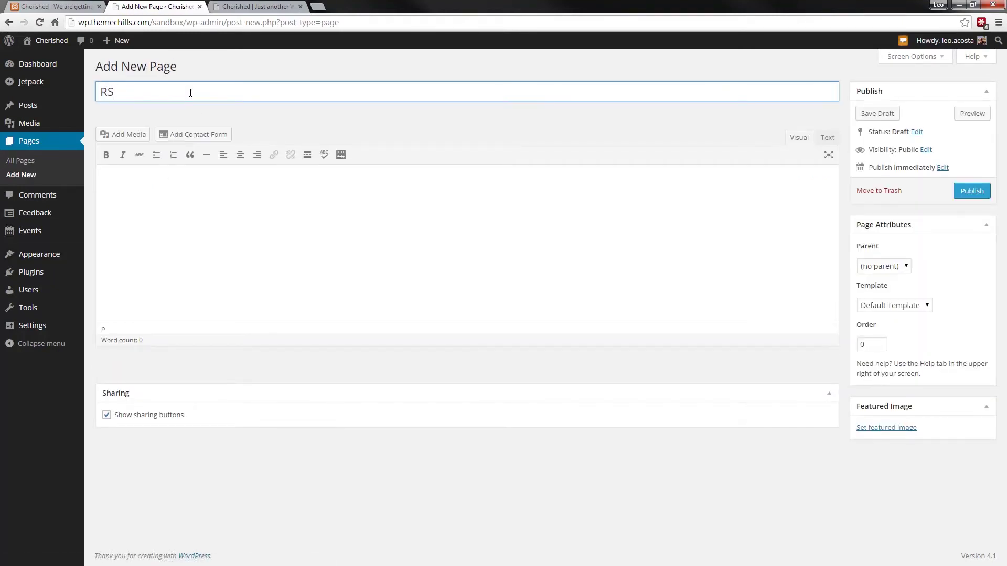
pyautogui.click(182, 214)
pyautogui.write('This wi')
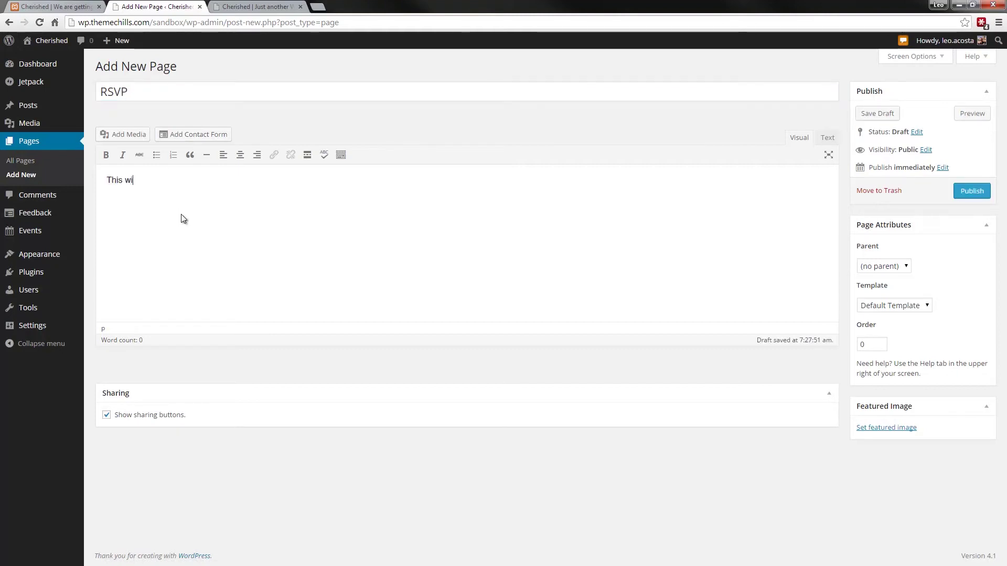
pyautogui.write('ll be the rsvp ')
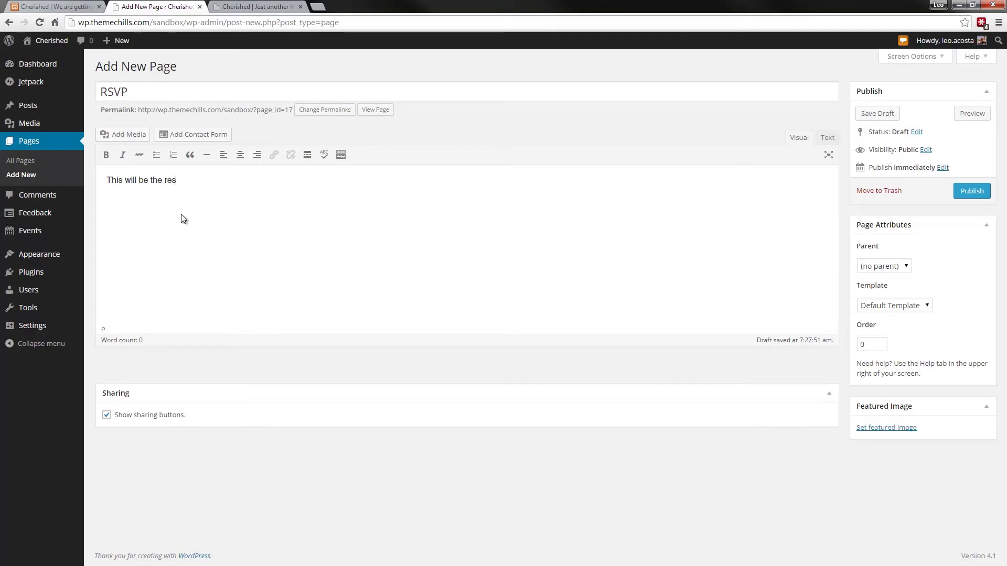
pyautogui.write('page.')
pyautogui.click(886, 427)
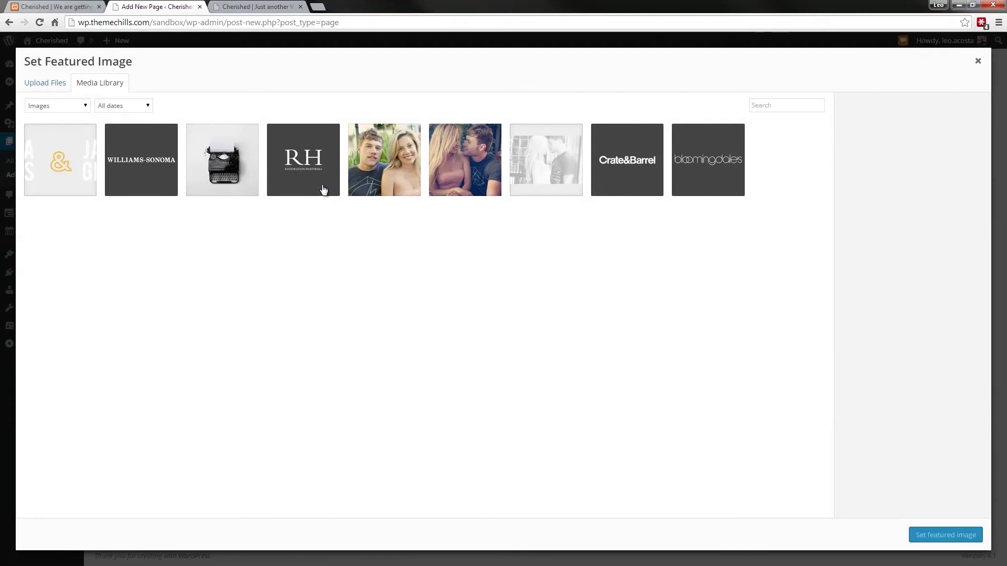
pyautogui.click(246, 175)
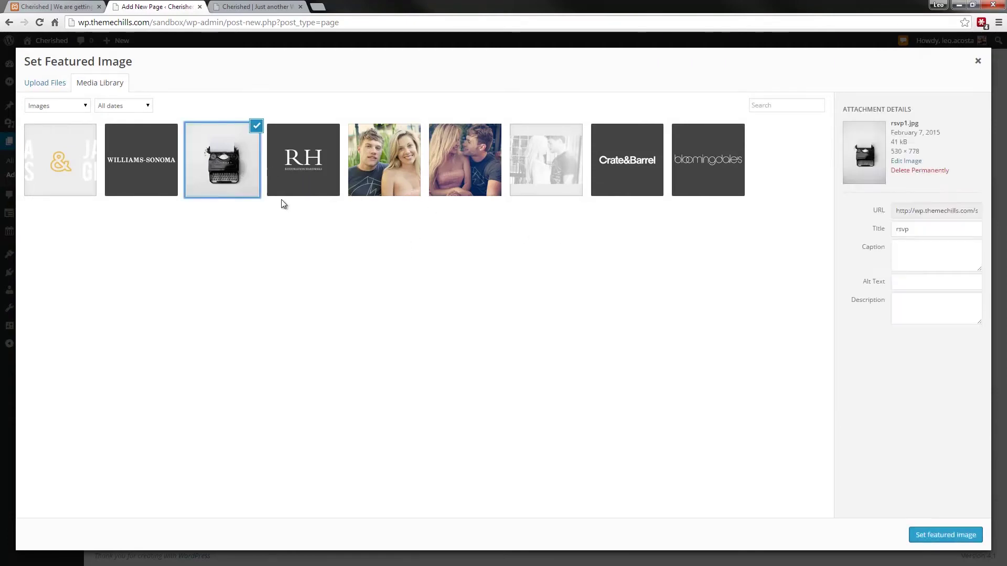
pyautogui.click(965, 533)
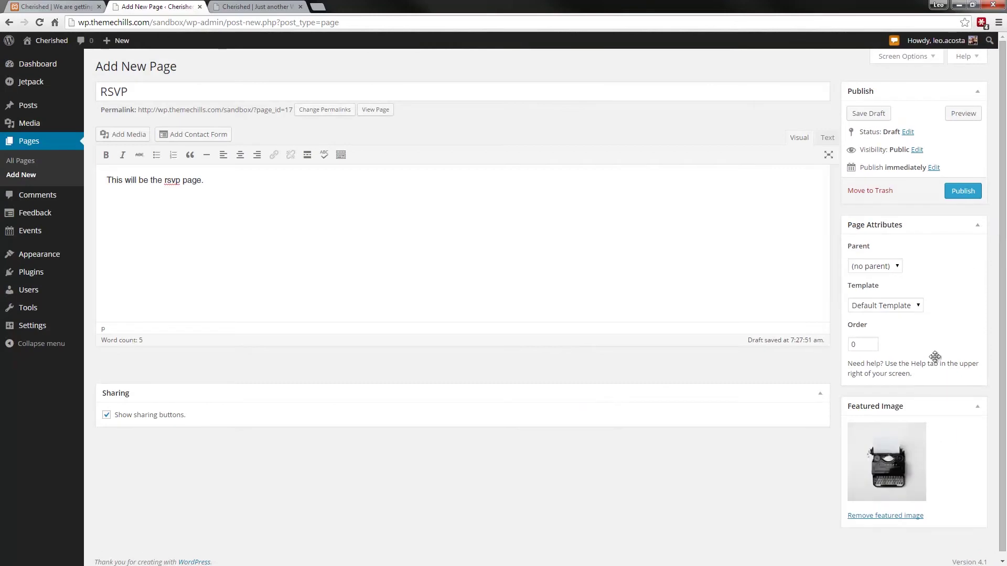
pyautogui.click(962, 191)
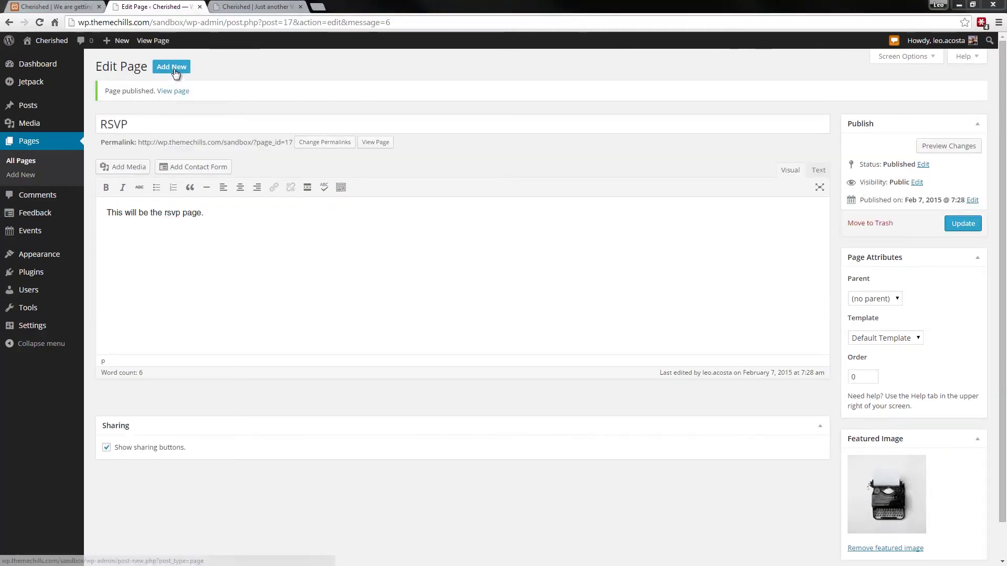
# - Title a new page 'Our Story', set the smiling-couple photo as featured image, and publish
pyautogui.click(55, 6)
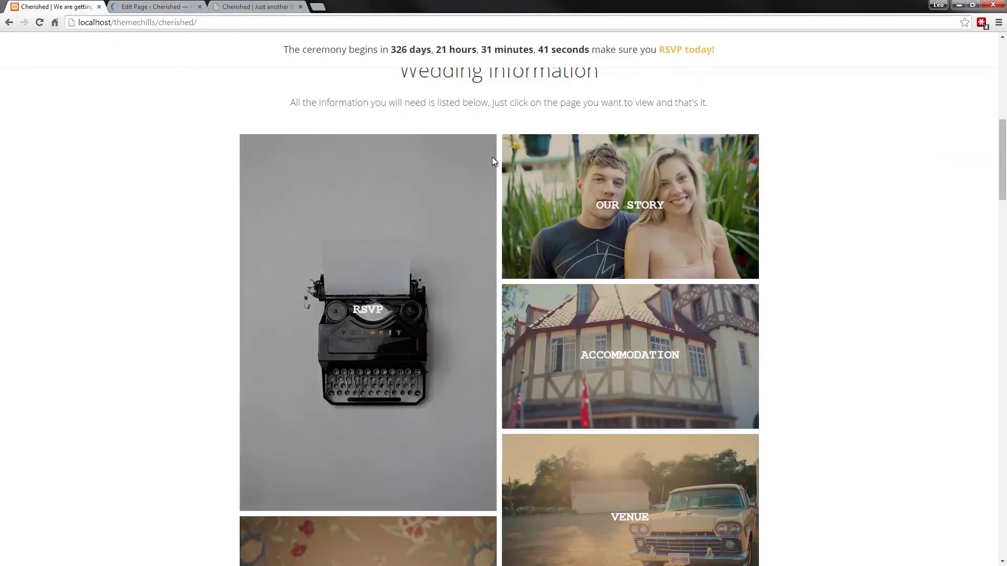
pyautogui.click(164, 6)
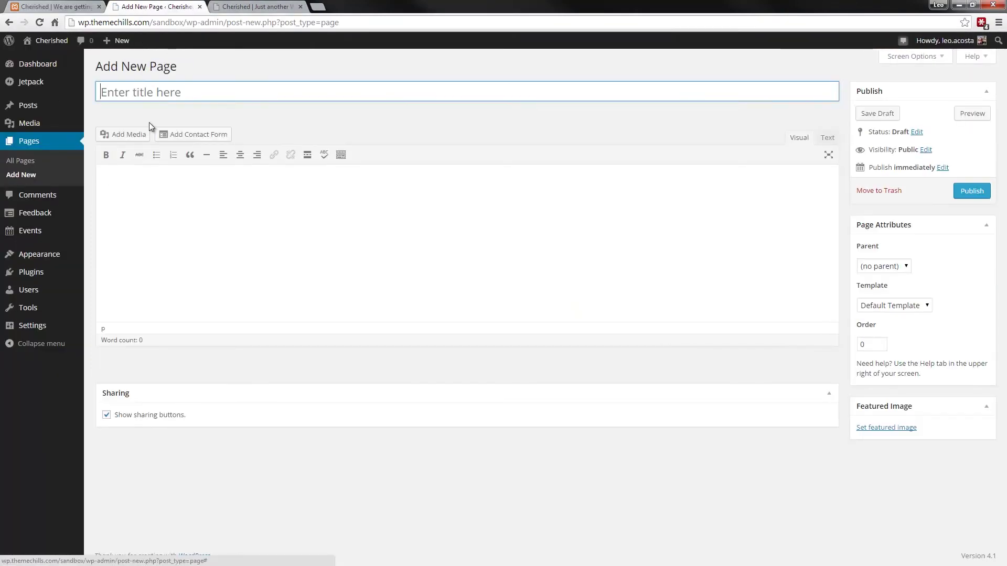
pyautogui.write('Our Story')
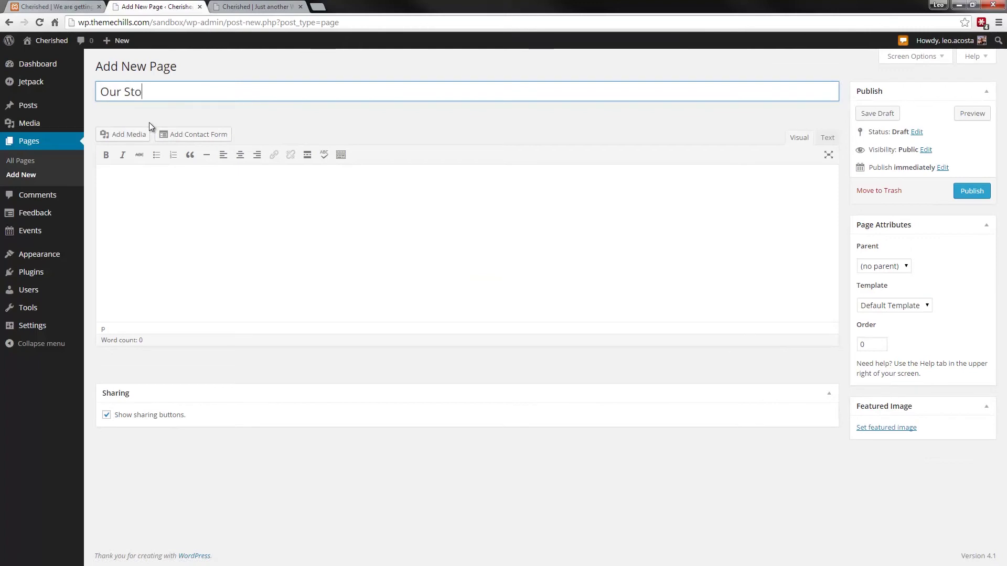
pyautogui.click(279, 186)
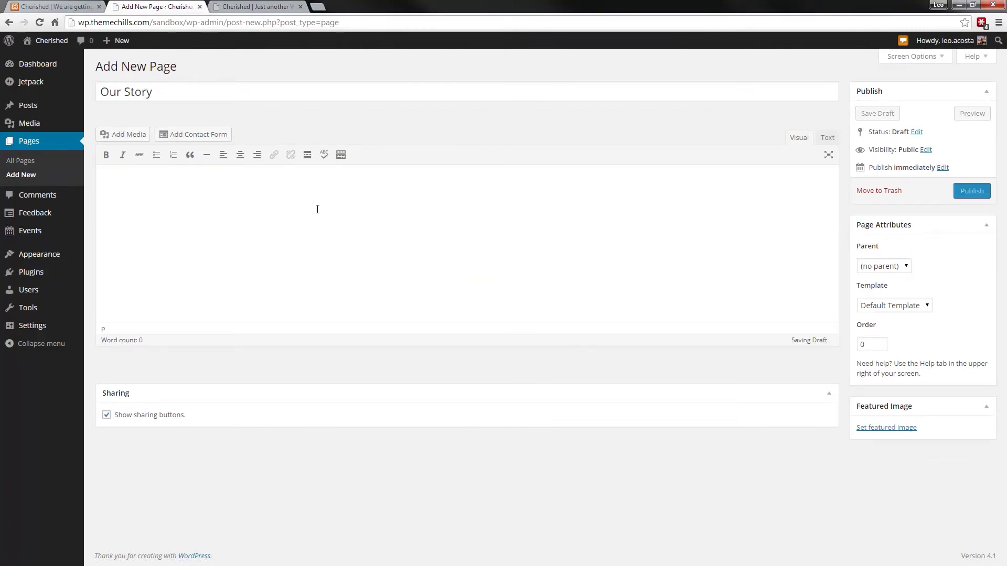
pyautogui.click(879, 428)
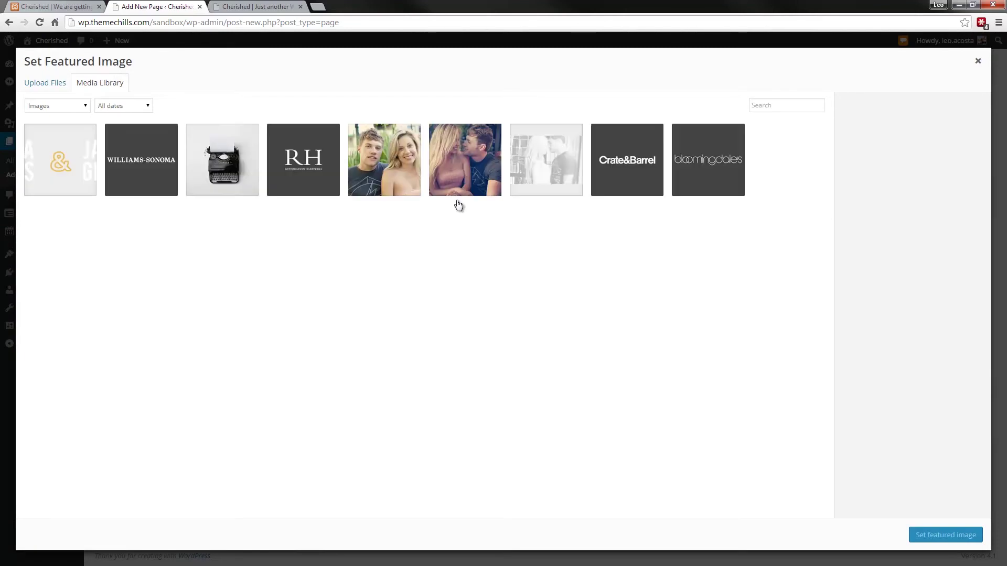
pyautogui.click(417, 180)
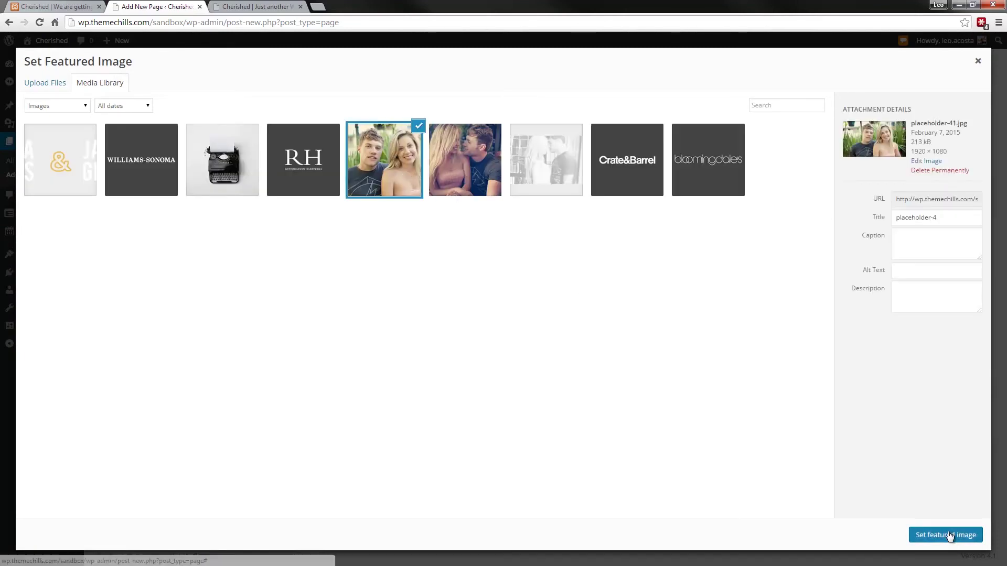
pyautogui.click(967, 536)
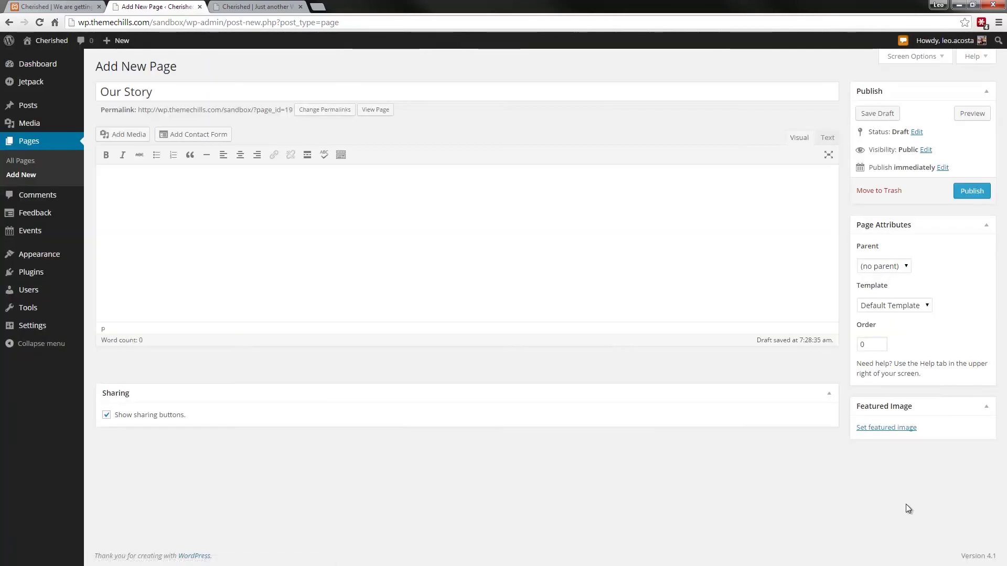
pyautogui.click(970, 191)
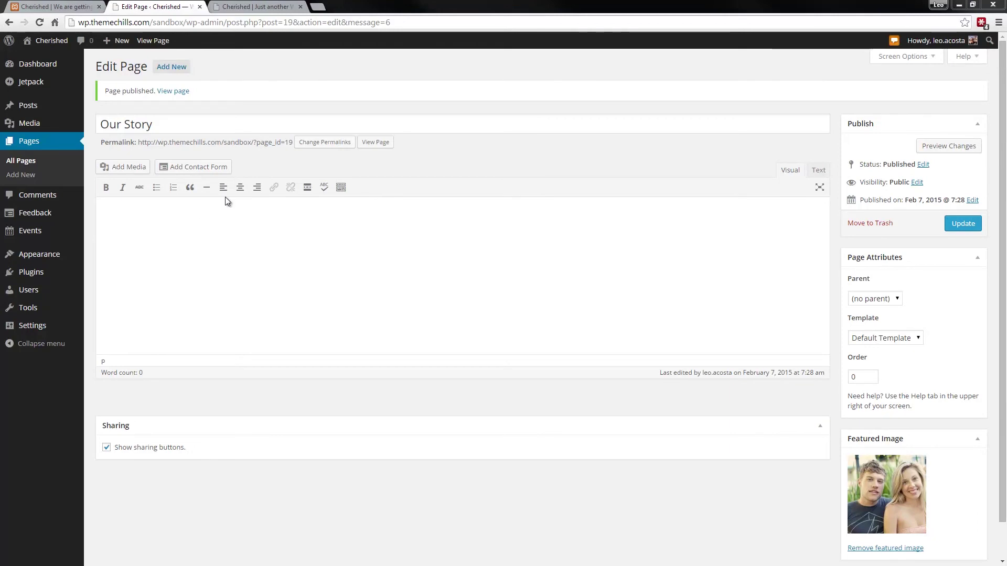
pyautogui.click(258, 6)
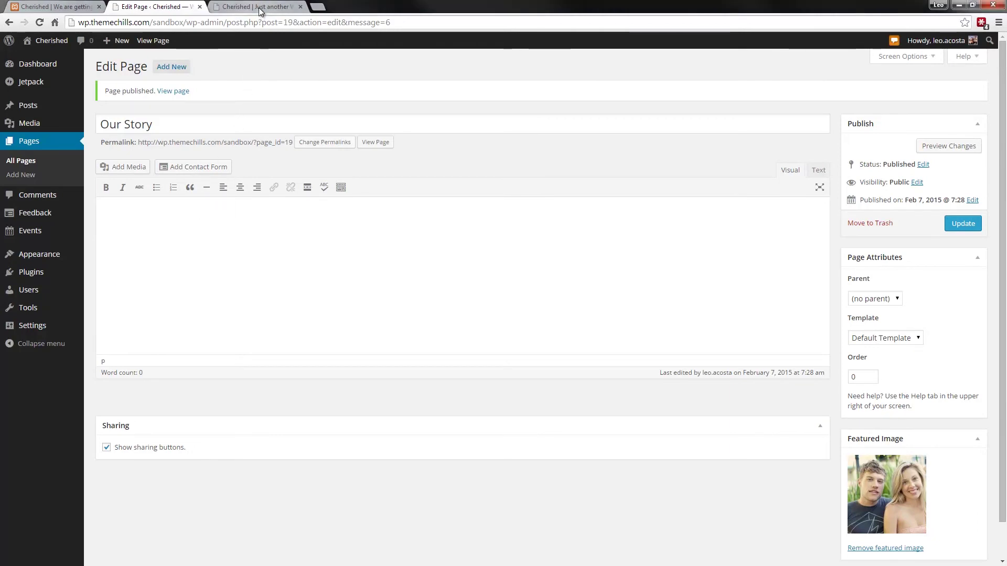
pyautogui.click(40, 23)
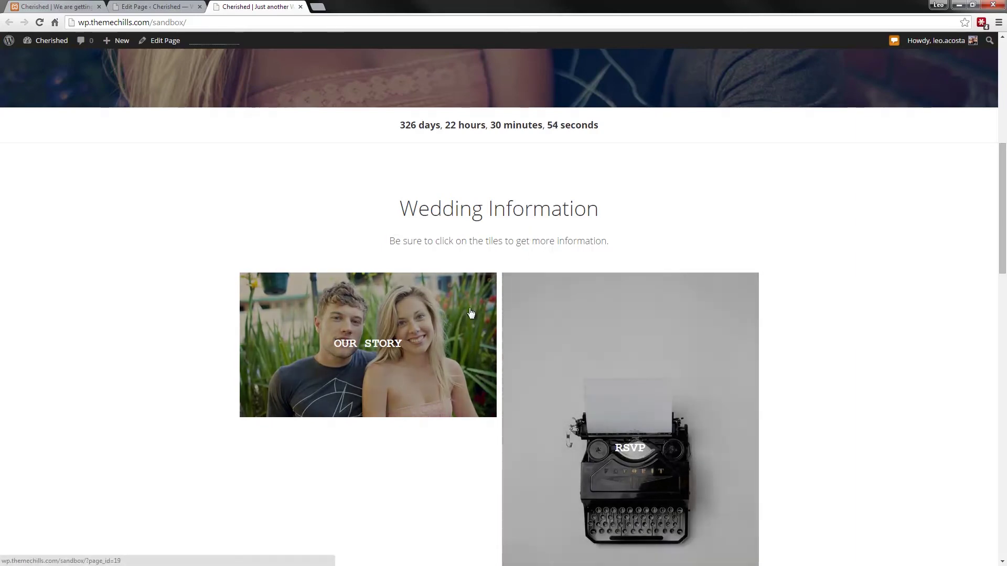
pyautogui.scroll(-2, 454, 243)
pyautogui.scroll(2, 453, 239)
pyautogui.scroll(-10, 453, 239)
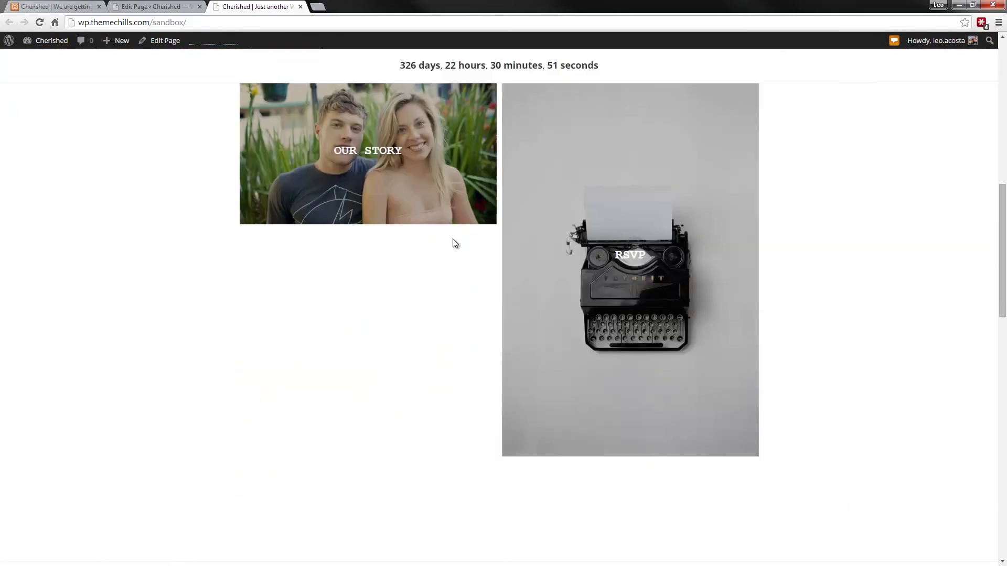
pyautogui.scroll(-2, 455, 245)
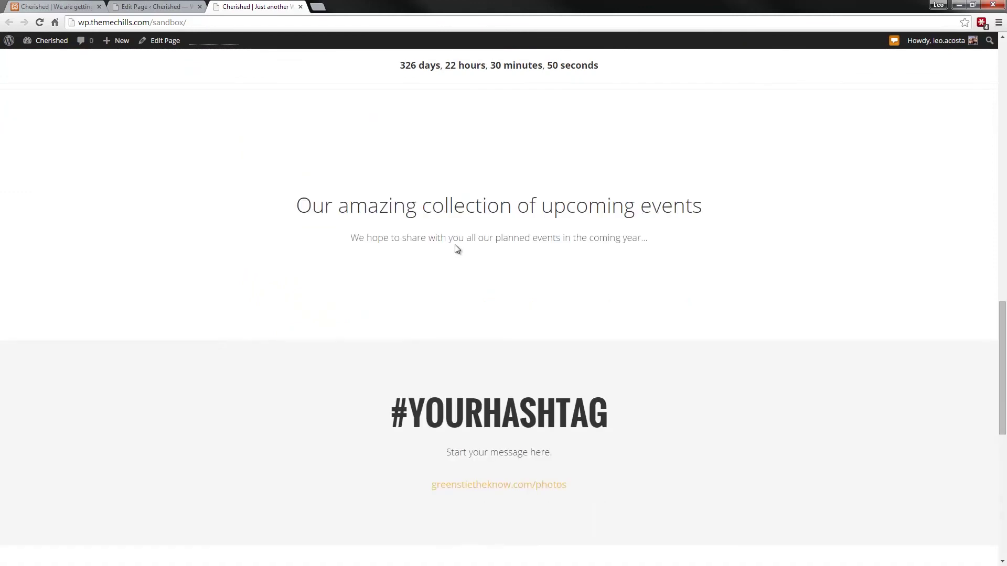
pyautogui.click(169, 6)
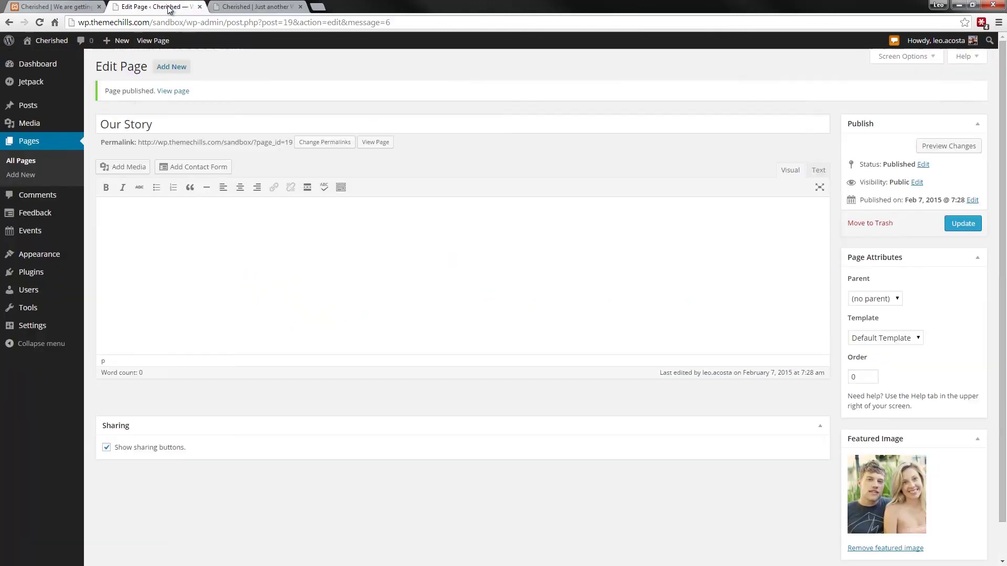
# - Start a new event titled 'Rehearsal Dinner', copied from the reference site
pyautogui.click(43, 241)
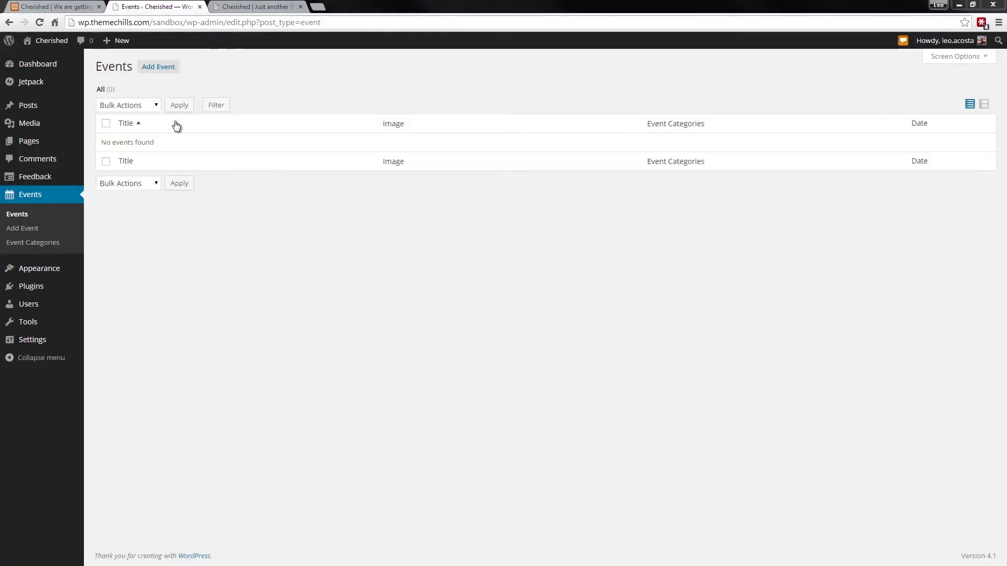
pyautogui.click(167, 69)
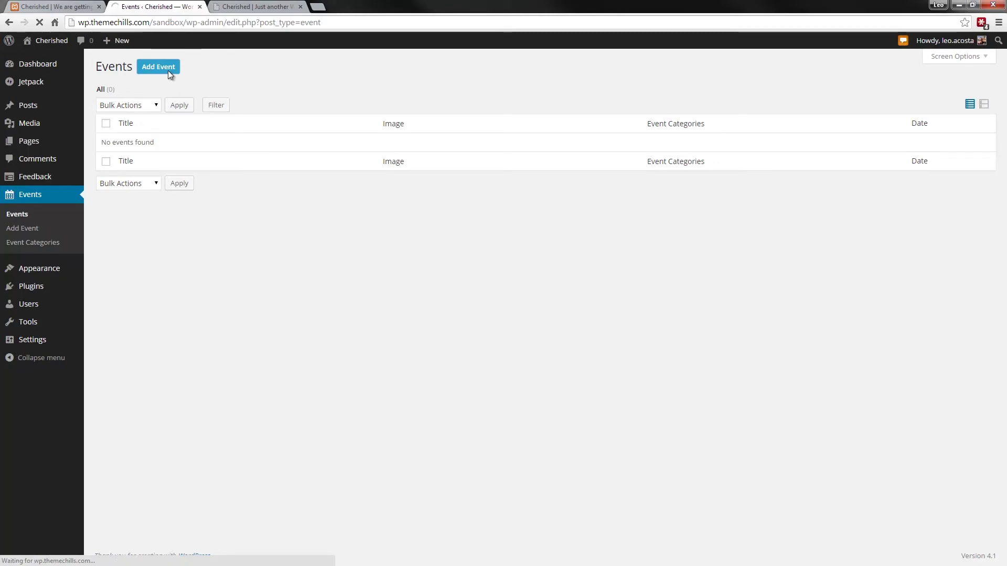
pyautogui.click(58, 7)
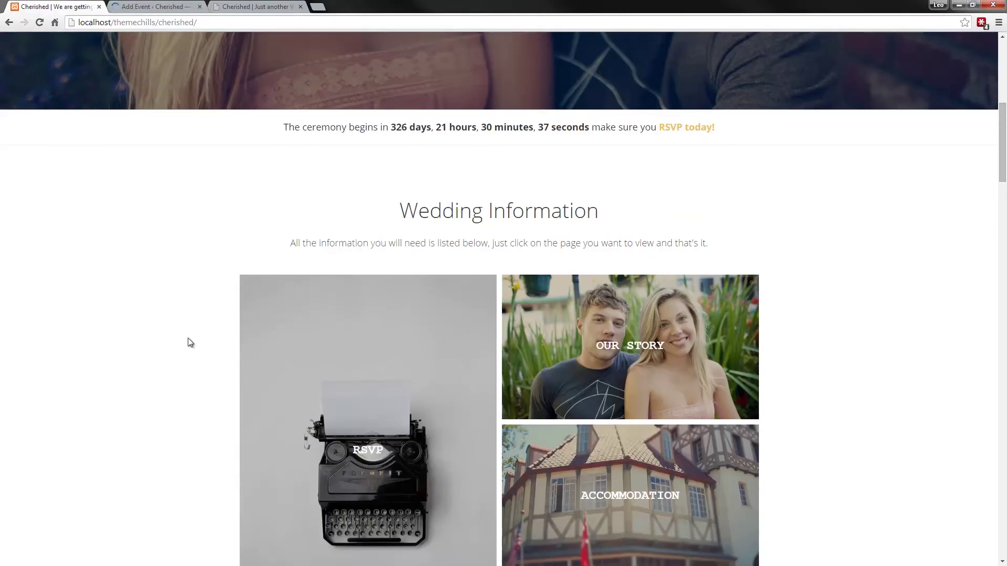
pyautogui.scroll(-10, 166, 354)
pyautogui.scroll(-5, 166, 354)
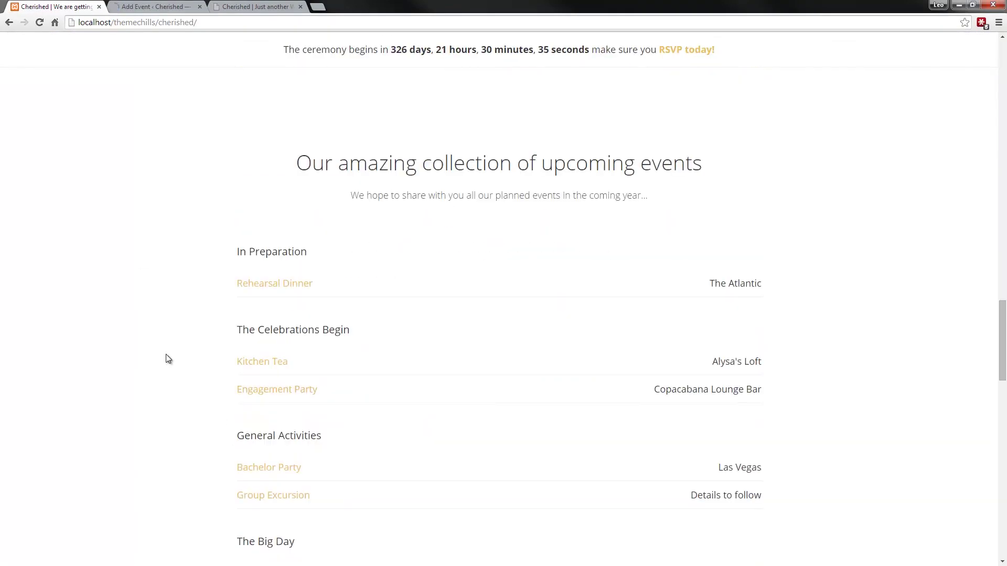
pyautogui.moveTo(319, 285); pyautogui.dragTo(235, 283)
pyautogui.hotkey('ctrl', 'c')
pyautogui.click(157, 6)
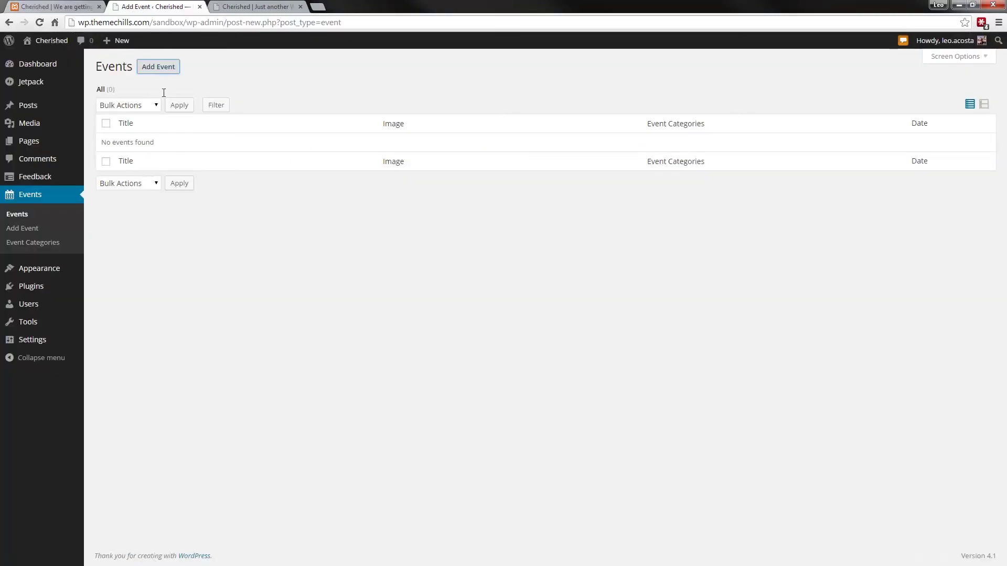
pyautogui.hotkey('ctrl', 'v')
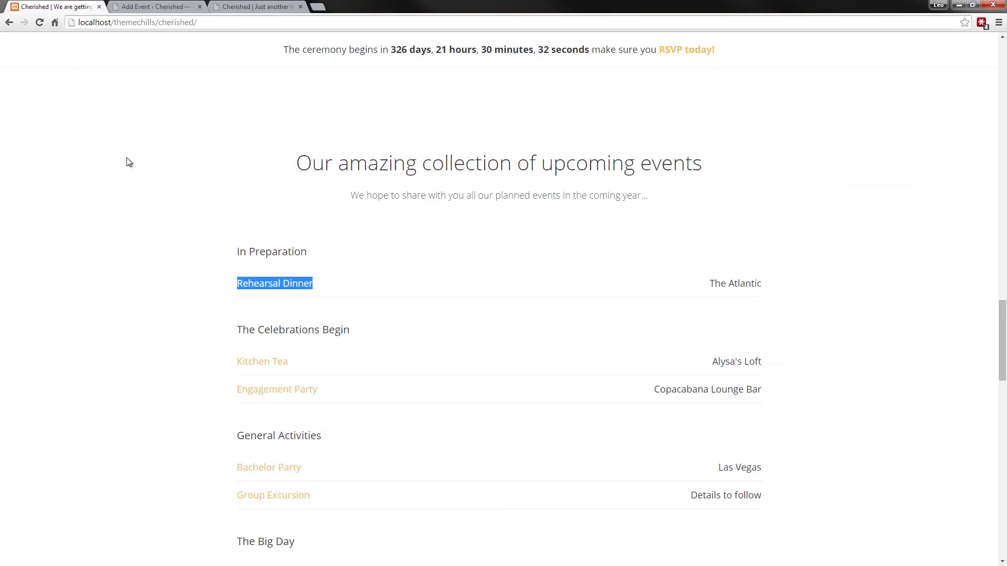
# - Create event categories In Preparation and The Celebrations Begin, leaving only In Preparation ticked
pyautogui.click(78, 8)
pyautogui.moveTo(308, 256); pyautogui.dragTo(231, 250)
pyautogui.click(159, 8)
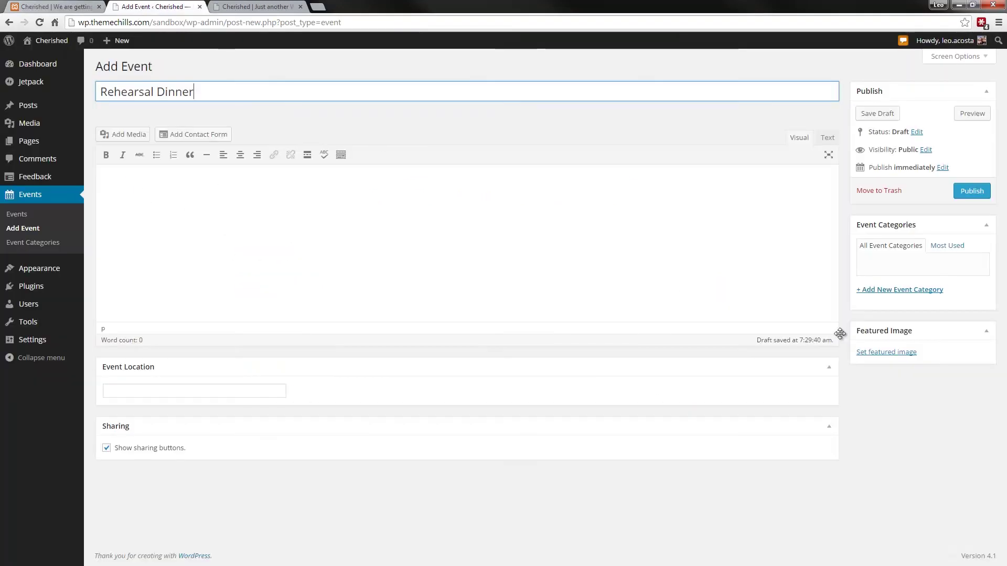
pyautogui.click(908, 291)
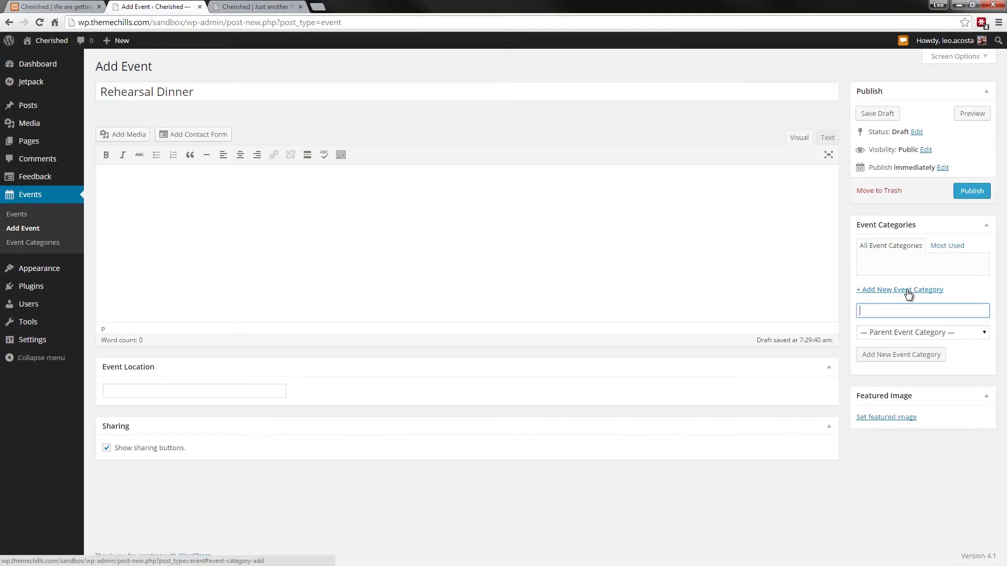
pyautogui.write('In Preparation')
pyautogui.click(890, 356)
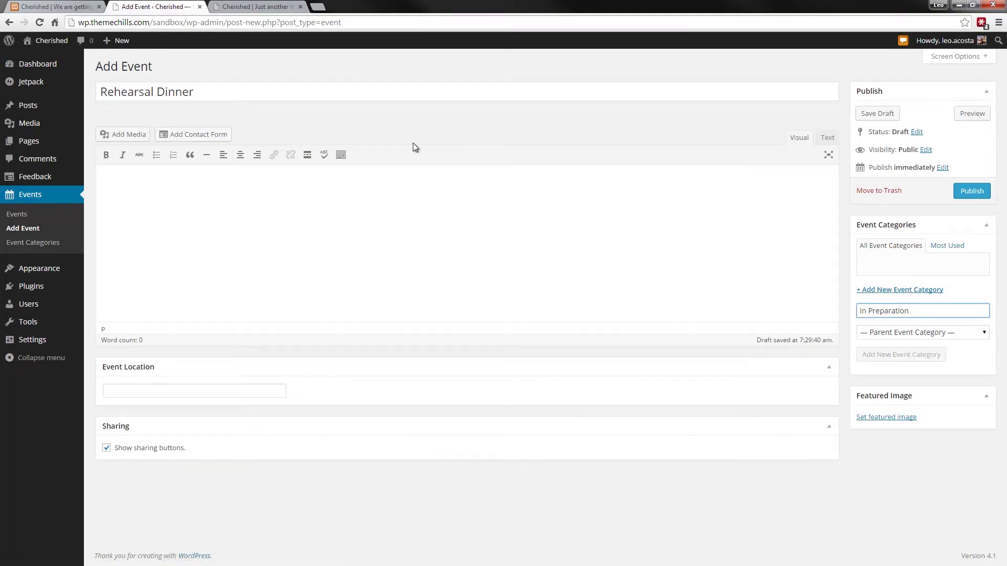
pyautogui.click(52, 6)
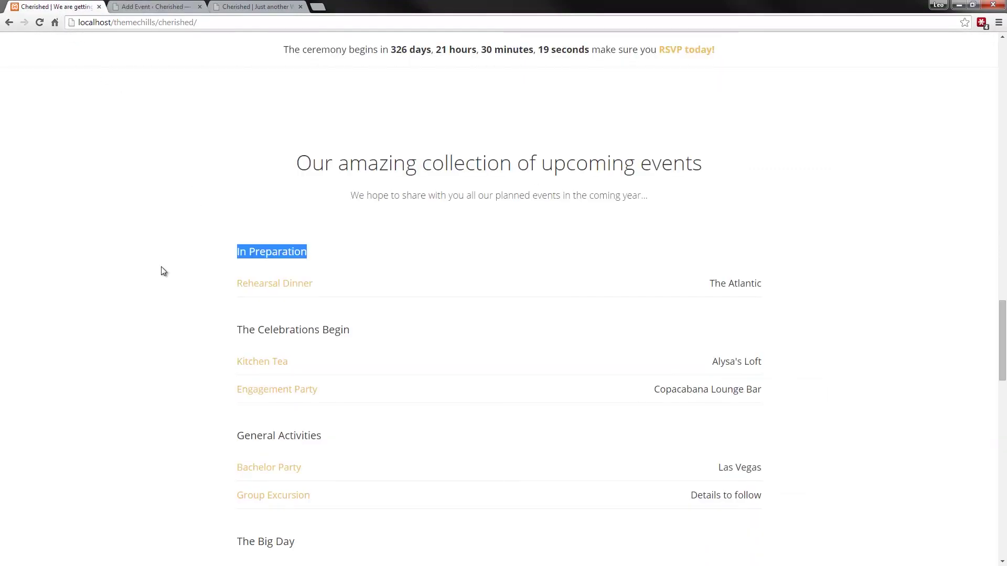
pyautogui.moveTo(381, 286); pyautogui.dragTo(235, 278)
pyautogui.hotkey('ctrl', 'c')
pyautogui.click(173, 6)
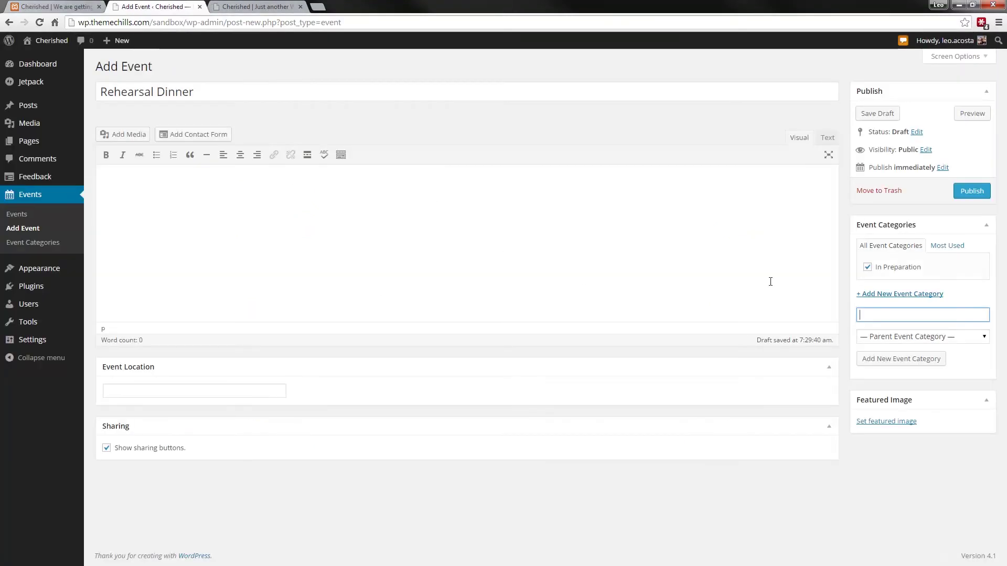
pyautogui.hotkey('ctrl', 'v')
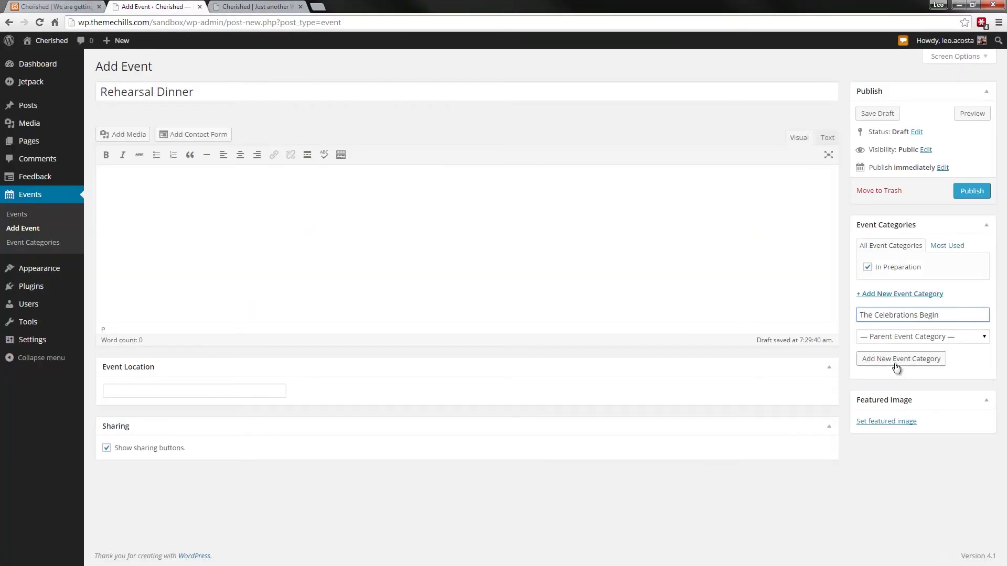
pyautogui.click(897, 361)
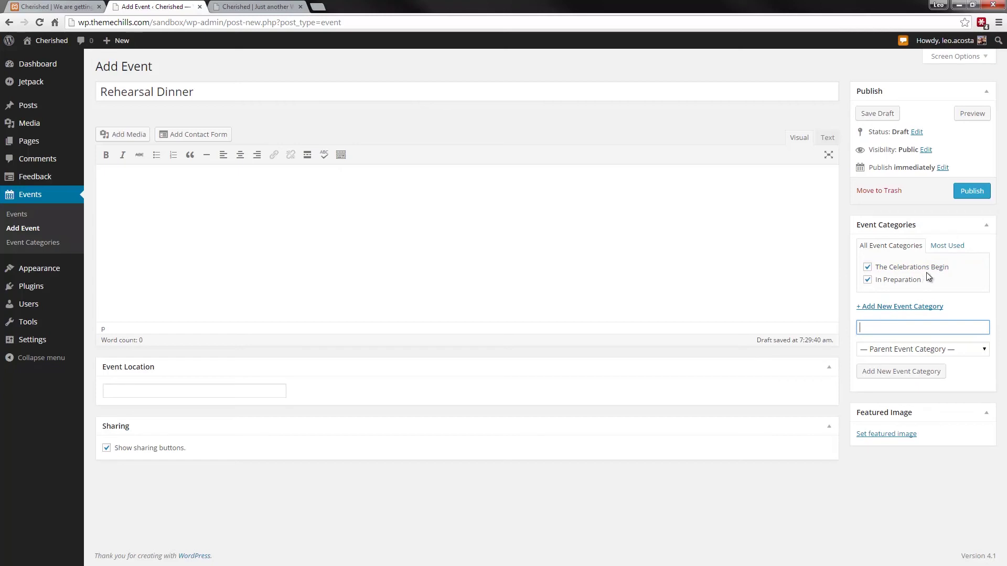
pyautogui.click(868, 267)
# - Set the event location to The Atlantic and publish the event
pyautogui.click(79, 4)
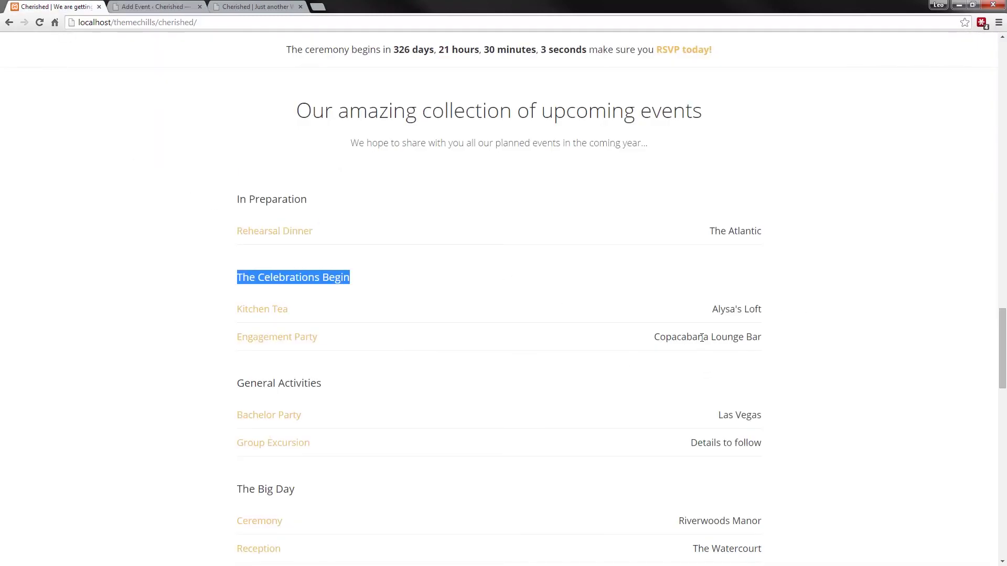
pyautogui.moveTo(761, 231); pyautogui.dragTo(717, 237)
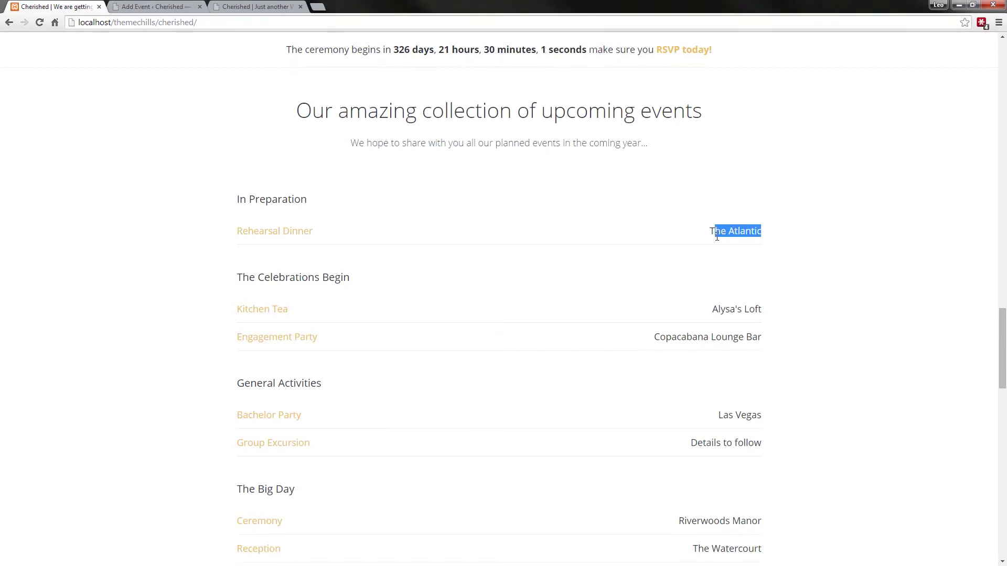
pyautogui.click(180, 6)
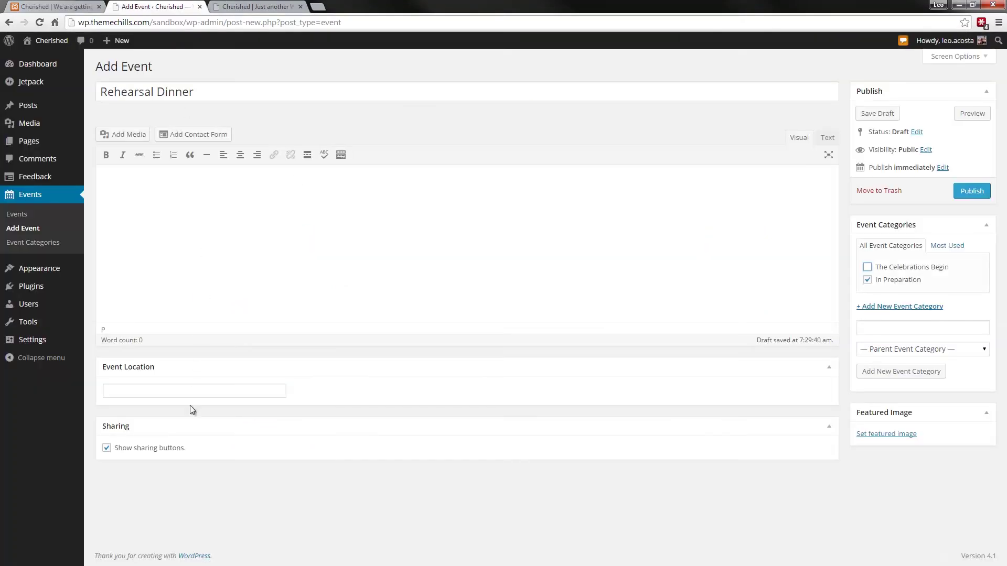
pyautogui.click(173, 386)
pyautogui.write('The Atlantic')
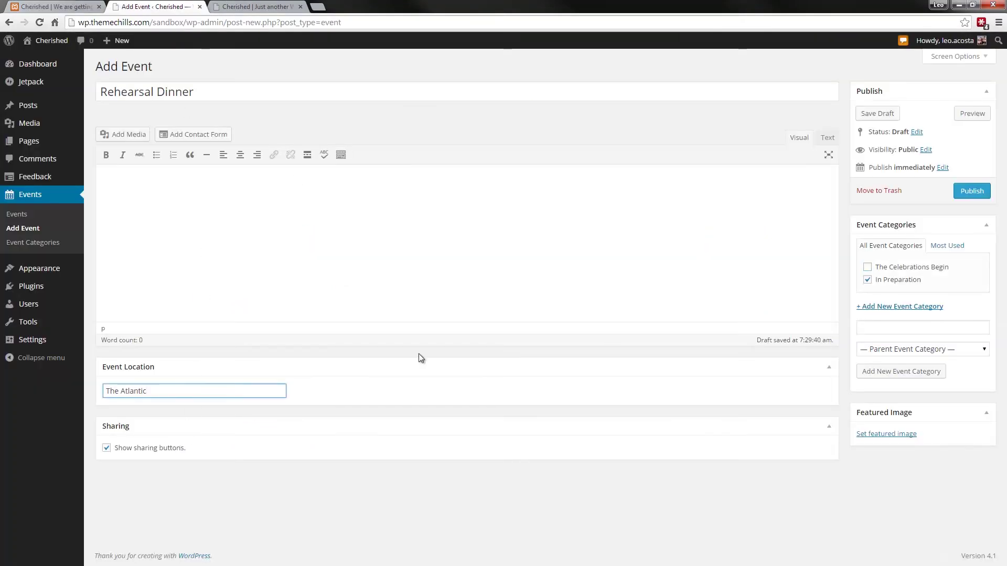
pyautogui.click(970, 193)
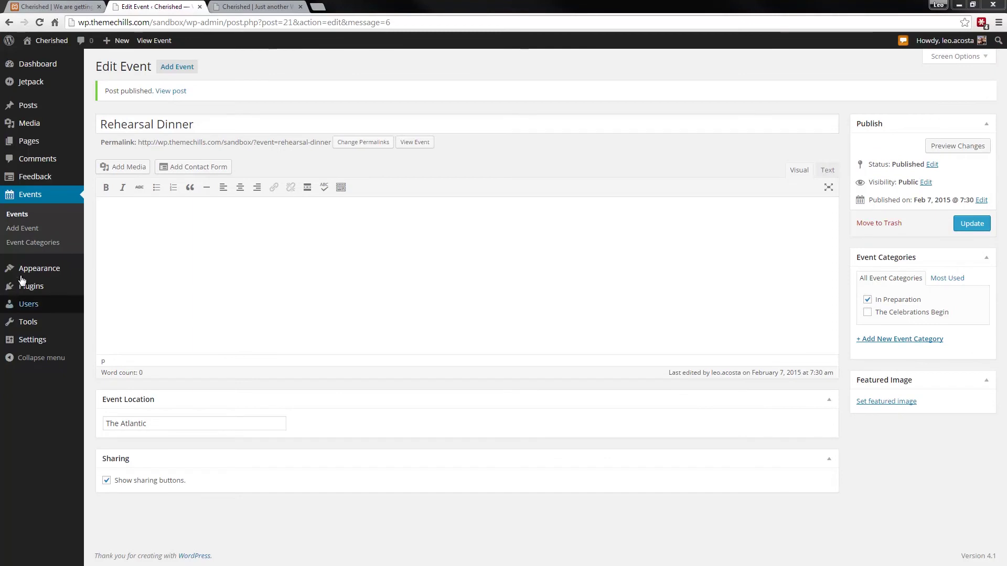
# - Start a new event titled 'Kitchen Tea', copied from the reference site
pyautogui.click(177, 66)
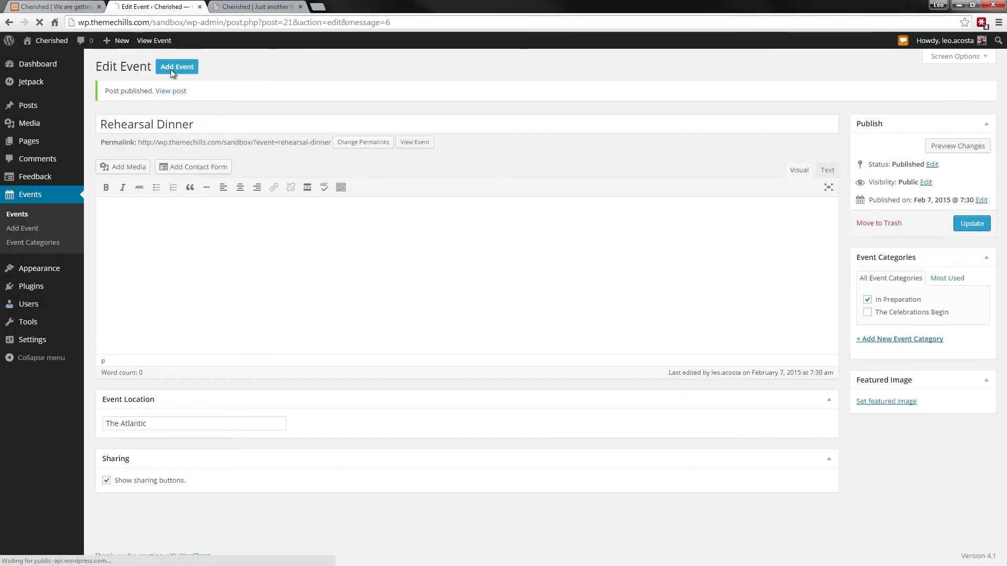
pyautogui.click(60, 8)
pyautogui.moveTo(289, 314); pyautogui.dragTo(240, 314)
pyautogui.hotkey('ctrl', 'c')
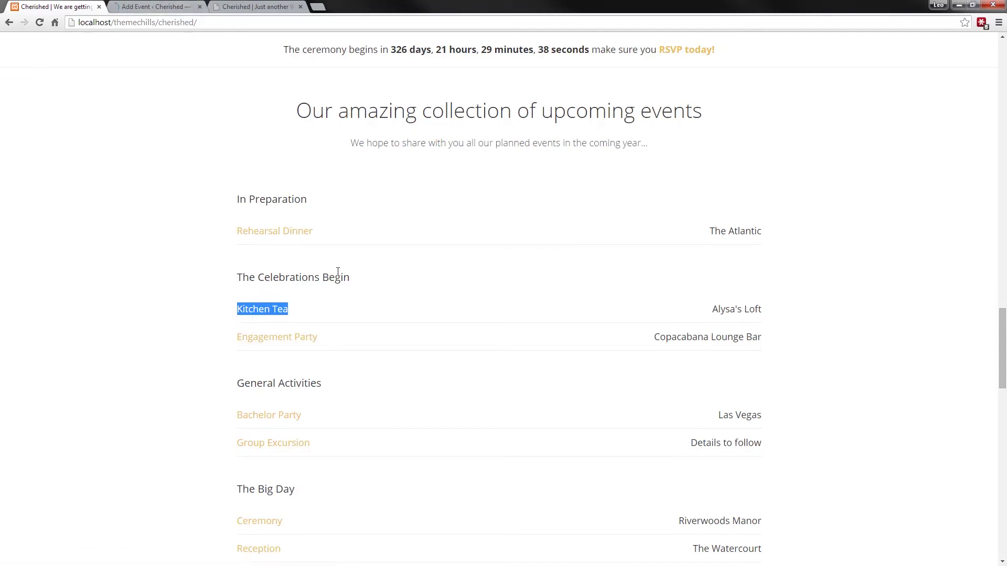
pyautogui.click(160, 6)
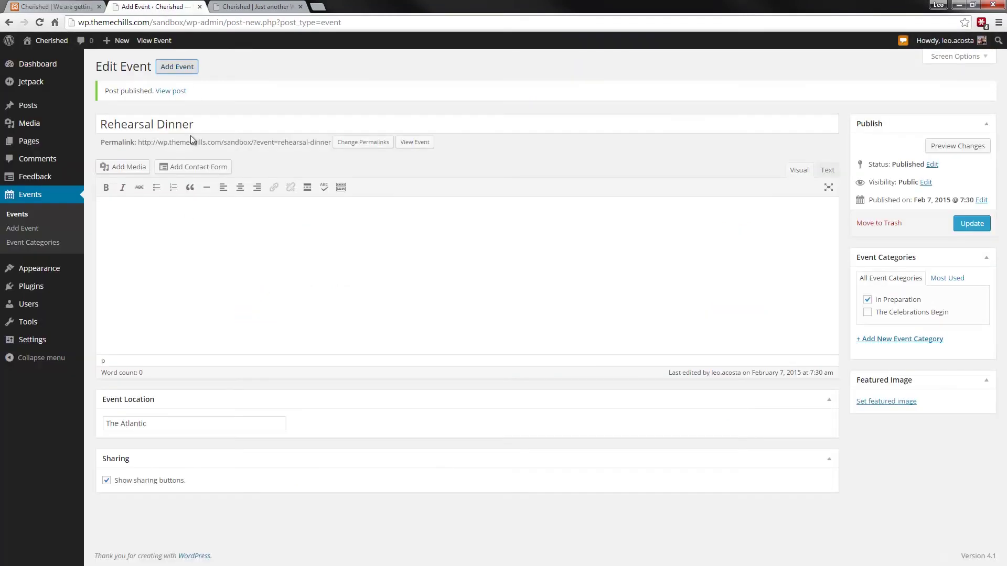
pyautogui.hotkey('ctrl', 'v')
pyautogui.click(168, 209)
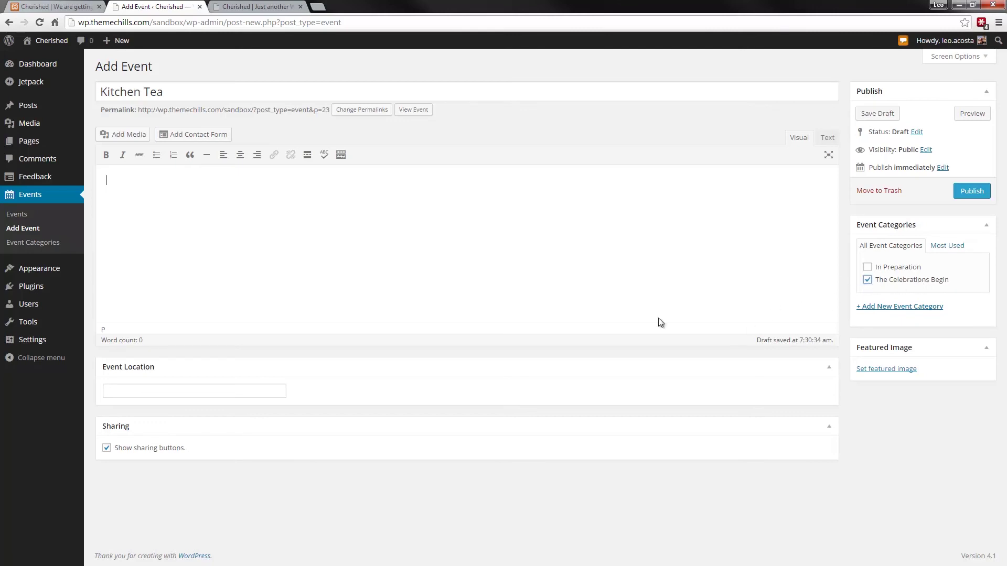
# - Set the event location to Alysa's Loft and publish Kitchen Tea
pyautogui.click(55, 6)
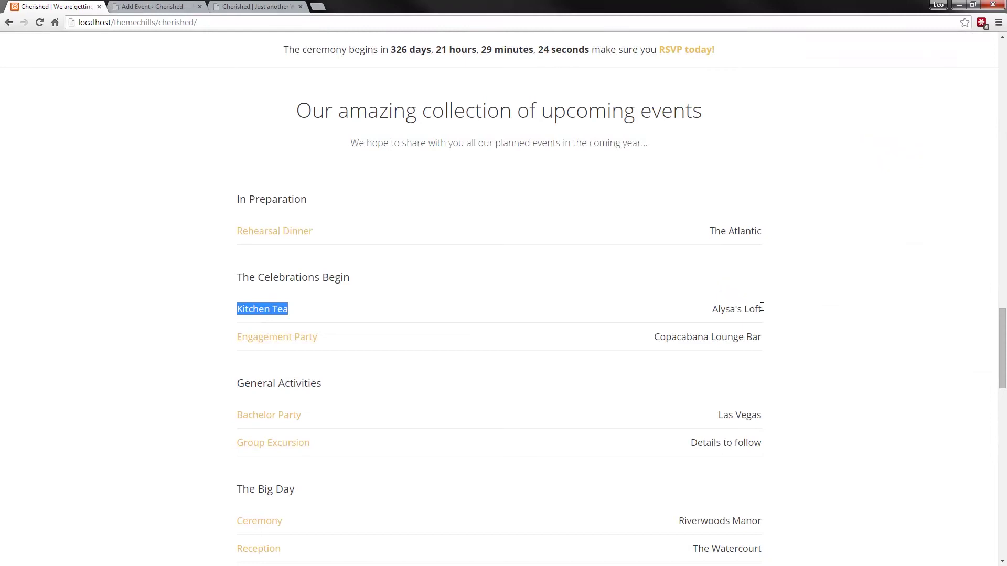
pyautogui.moveTo(762, 308); pyautogui.dragTo(713, 311)
pyautogui.hotkey('ctrl', 'c')
pyautogui.click(153, 6)
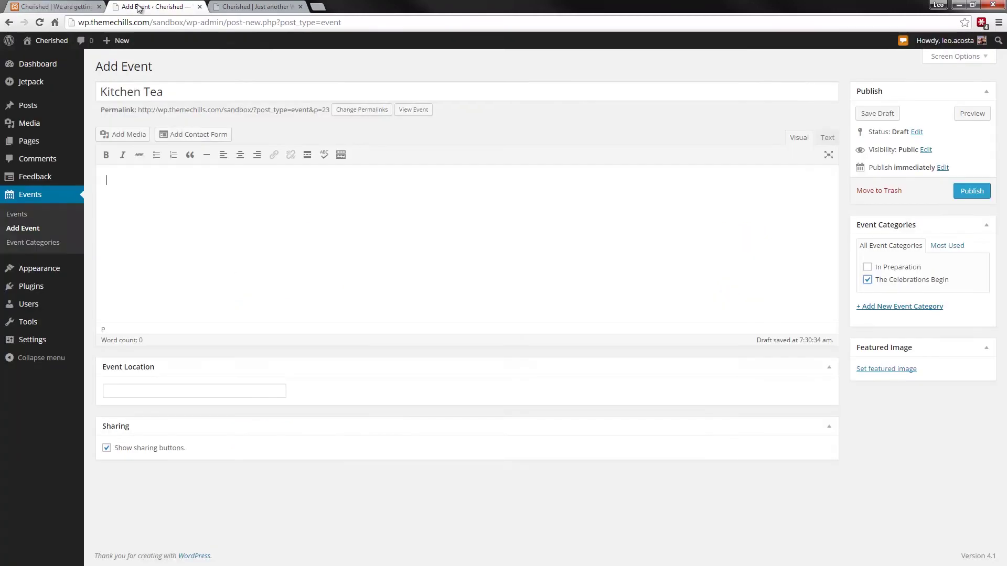
pyautogui.click(144, 396)
pyautogui.hotkey('ctrl', 'v')
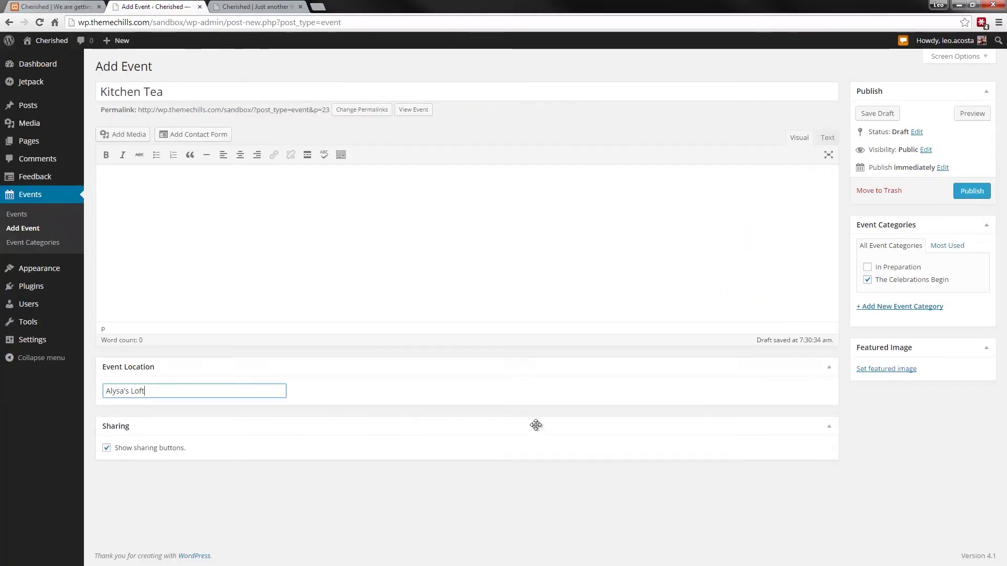
pyautogui.click(970, 193)
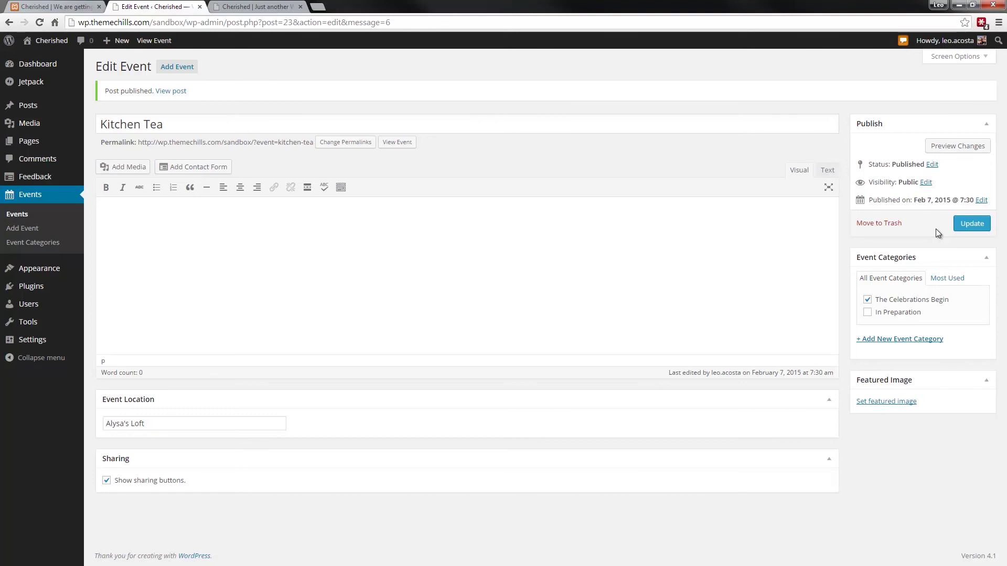
# - Reload the live site, then untick The Celebrations Begin on Kitchen Tea's edit screen
pyautogui.click(244, 7)
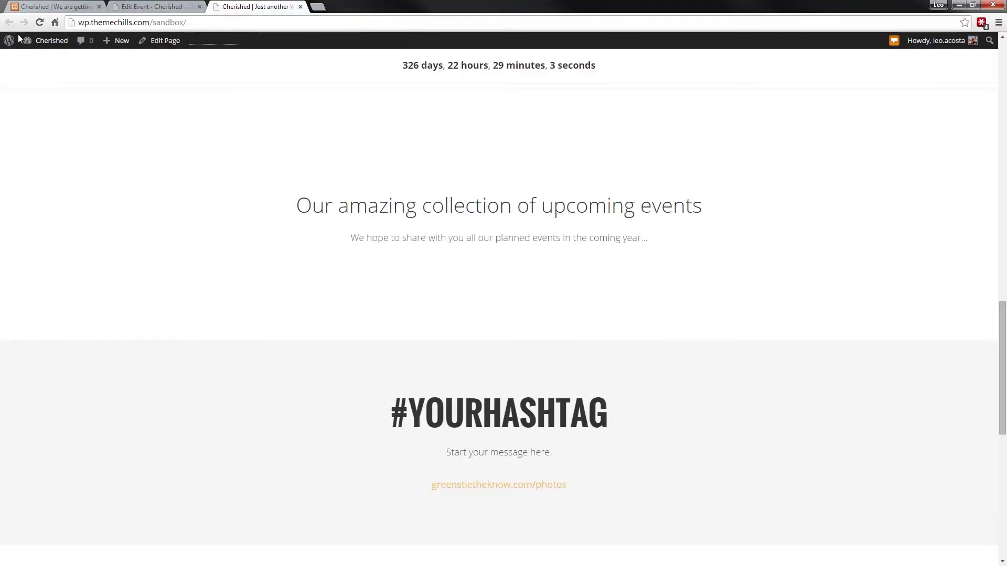
pyautogui.click(39, 22)
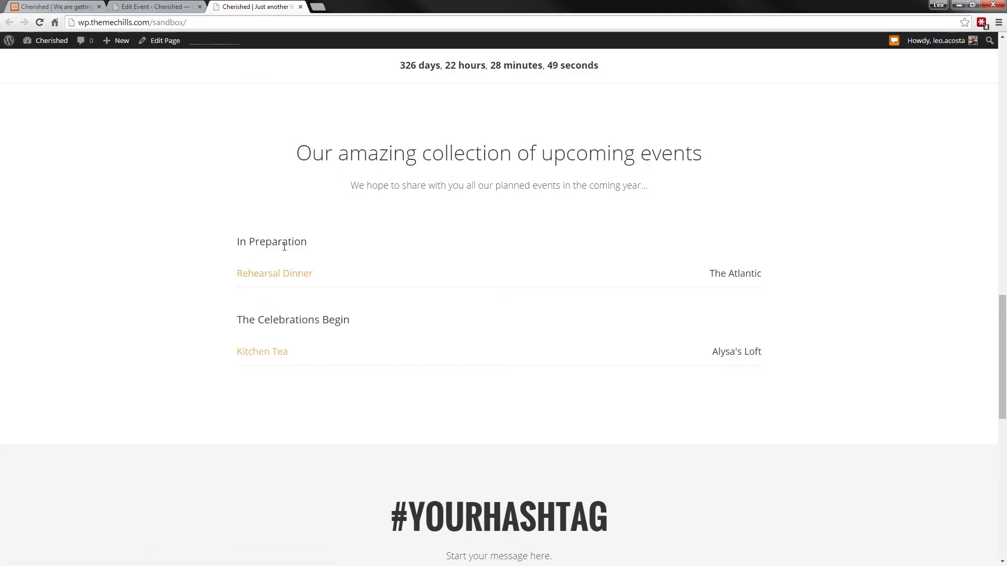
pyautogui.click(184, 13)
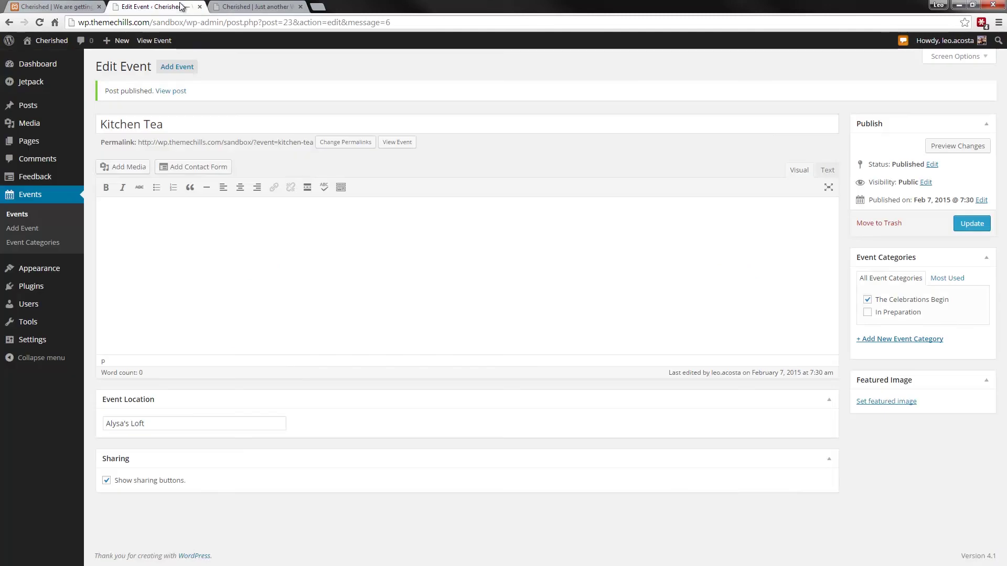
pyautogui.click(868, 301)
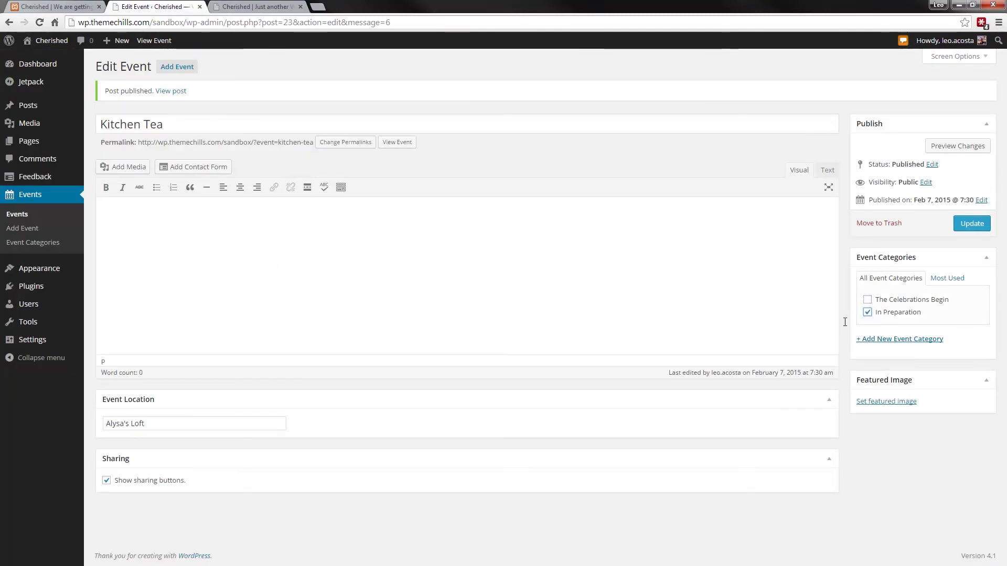
# - Scroll through the live homepage's events and registry sections
pyautogui.click(240, 6)
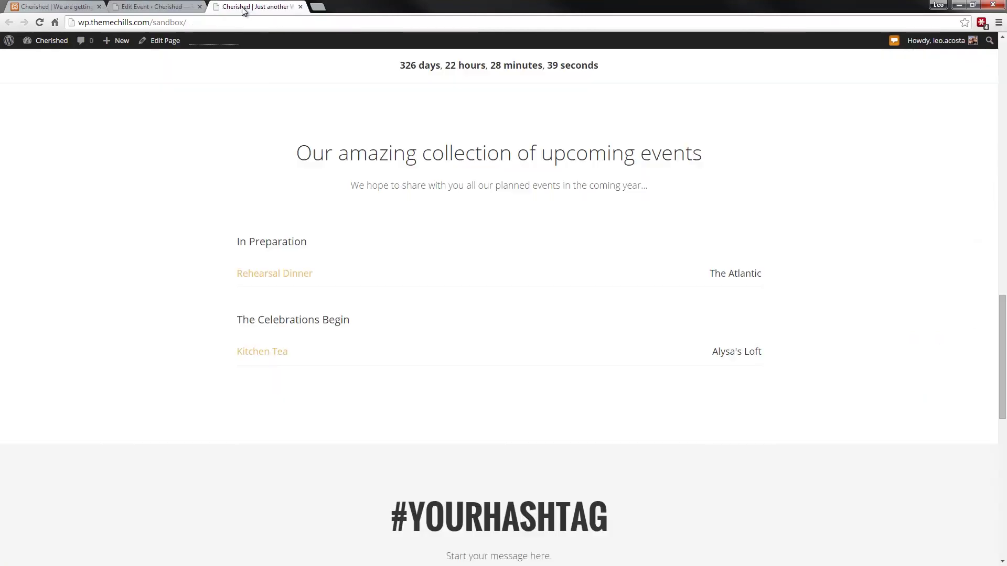
pyautogui.scroll(-5, 247, 254)
pyautogui.scroll(-2, 249, 255)
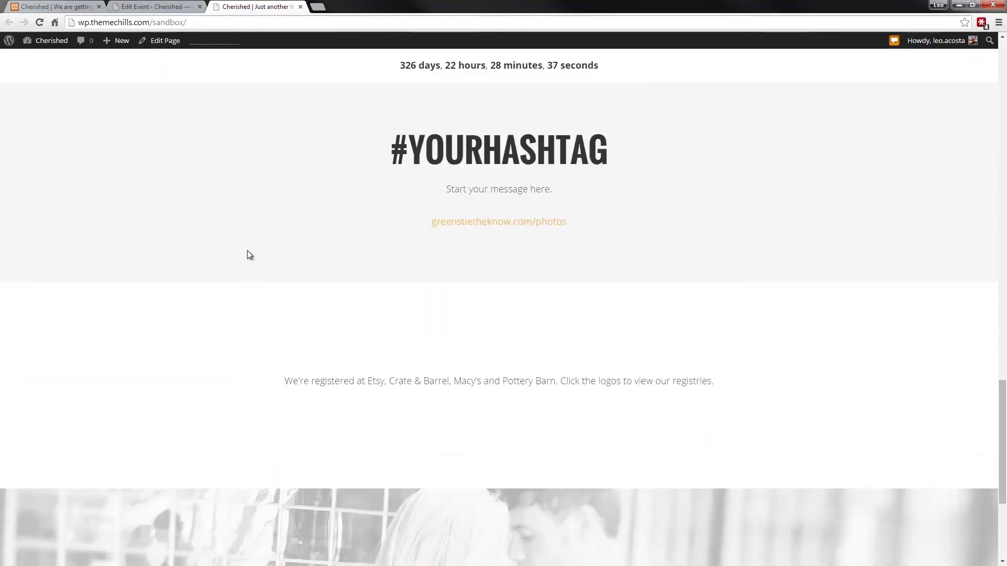
pyautogui.scroll(-1, 247, 250)
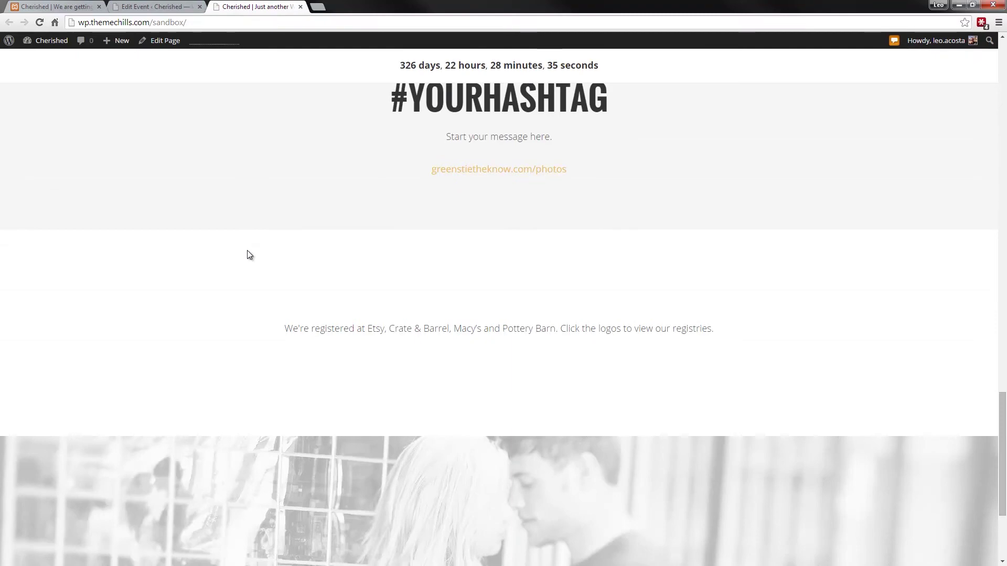
pyautogui.scroll(-2, 248, 251)
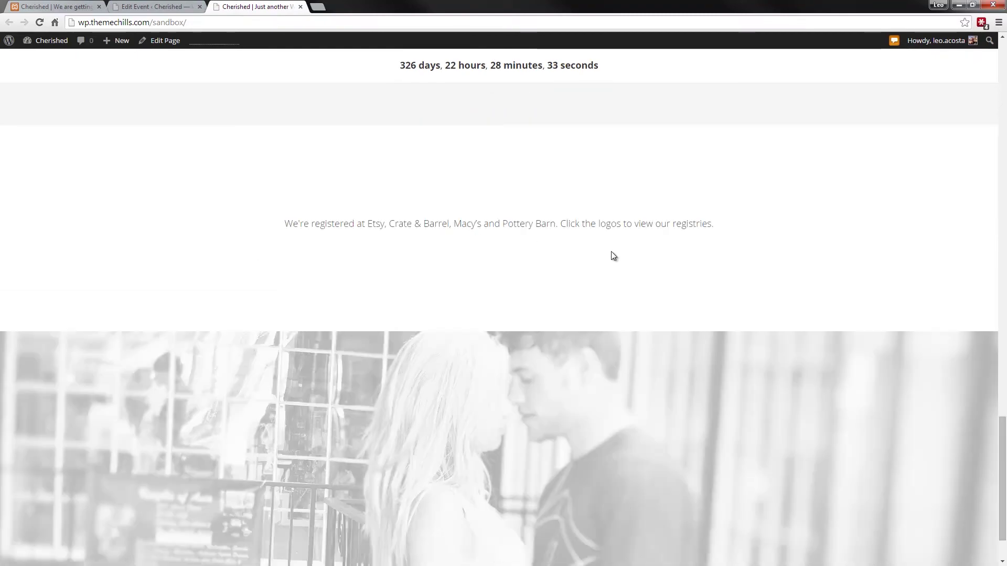
pyautogui.scroll(-1, 222, 202)
pyautogui.scroll(3, 225, 199)
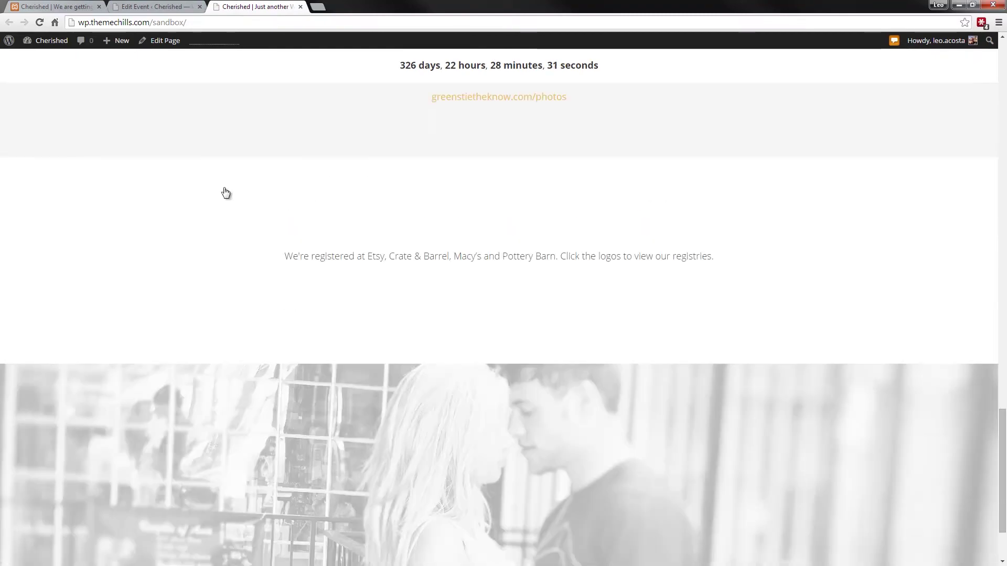
pyautogui.click(170, 7)
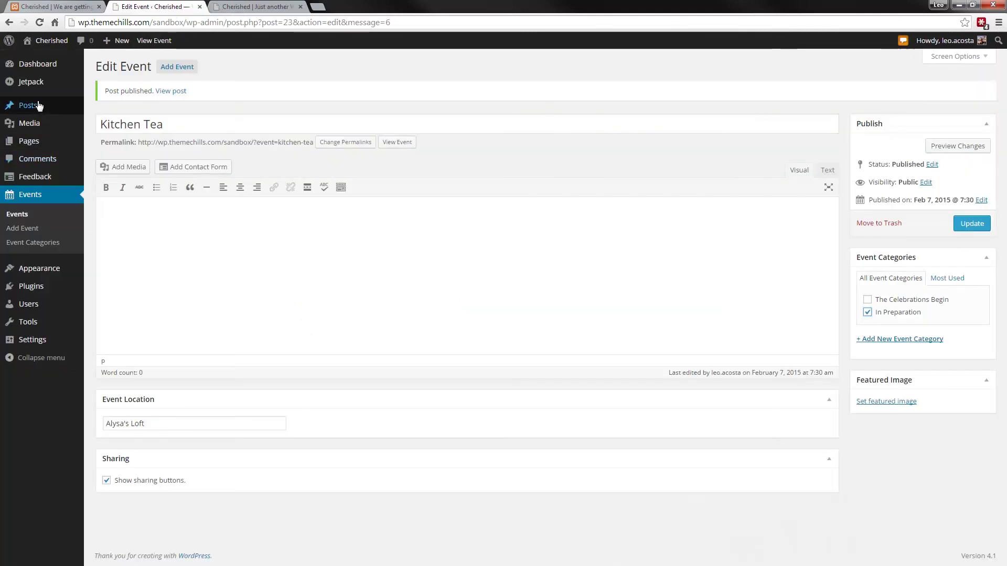
# - Start a new page titled 'Registry'
pyautogui.click(29, 141)
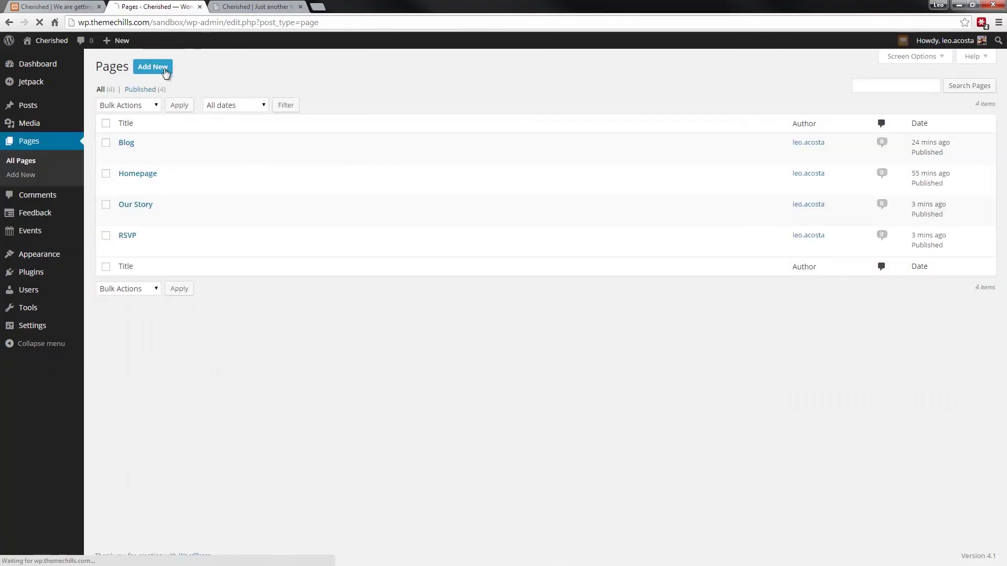
pyautogui.click(153, 66)
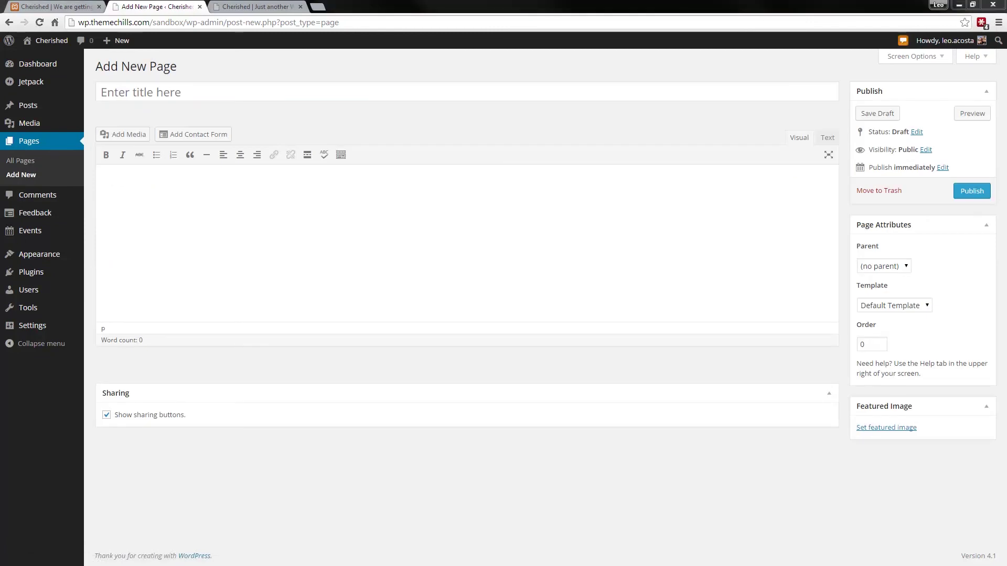
pyautogui.click(141, 87)
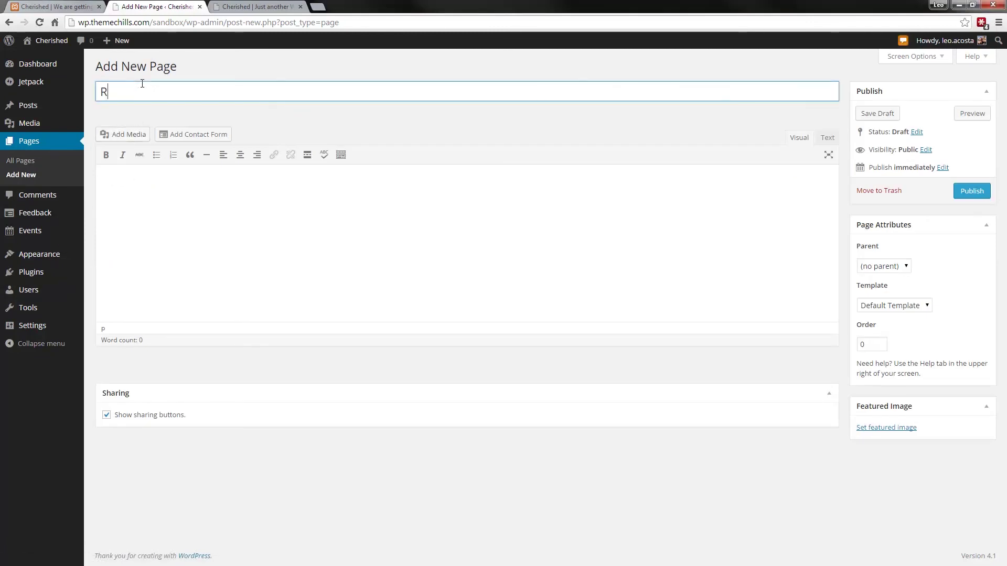
pyautogui.write('Reig')
pyautogui.press('BackSpace')
pyautogui.press('BackSpace')
pyautogui.write('g')
pyautogui.click(608, 210)
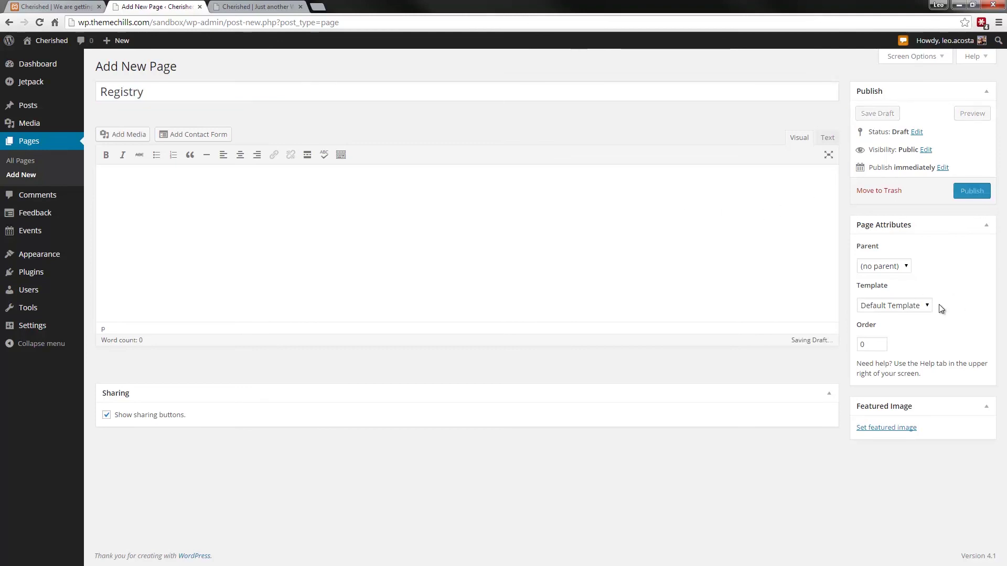
# - Apply the Registry page template and bring up the media library
pyautogui.click(918, 306)
pyautogui.click(882, 348)
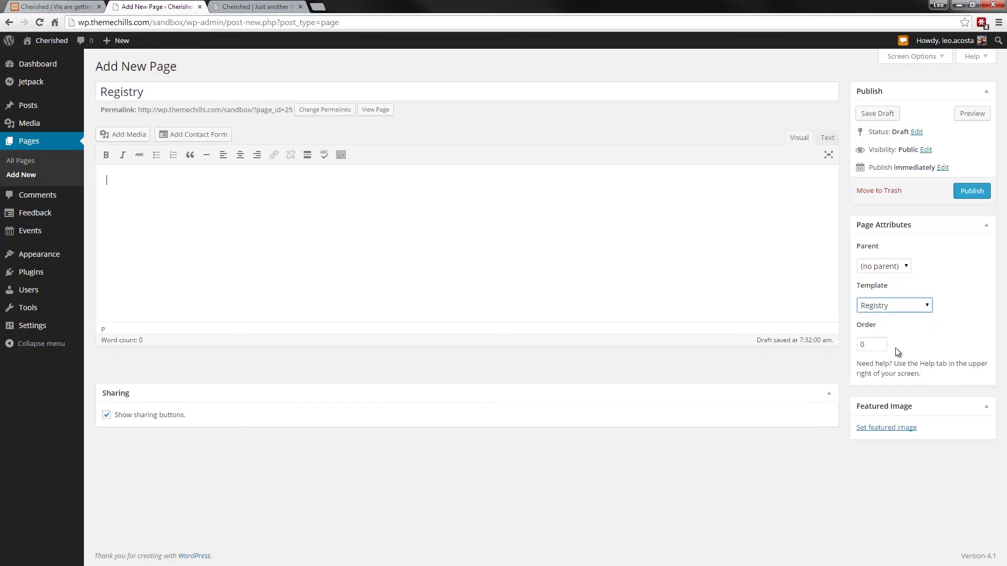
pyautogui.click(305, 180)
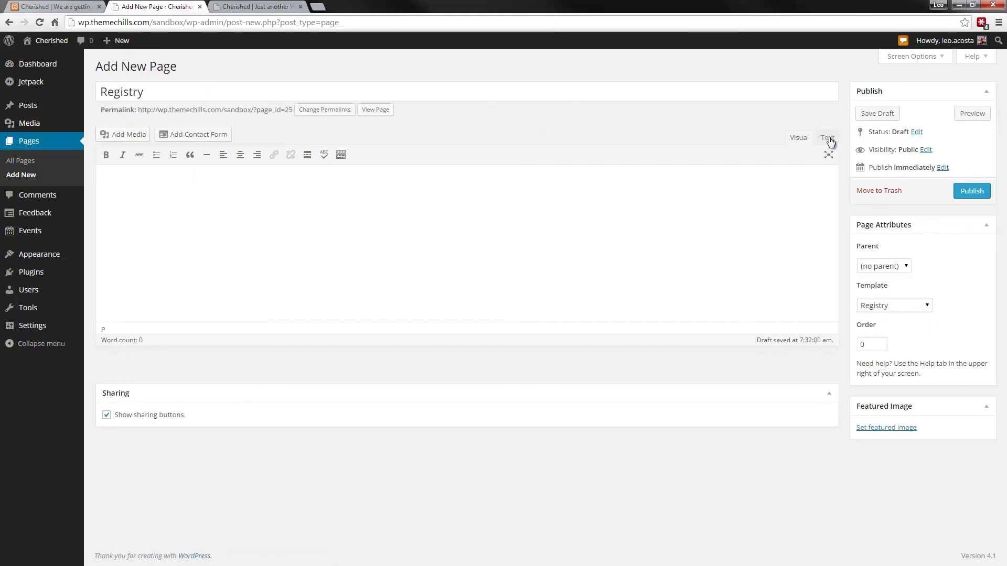
pyautogui.click(125, 135)
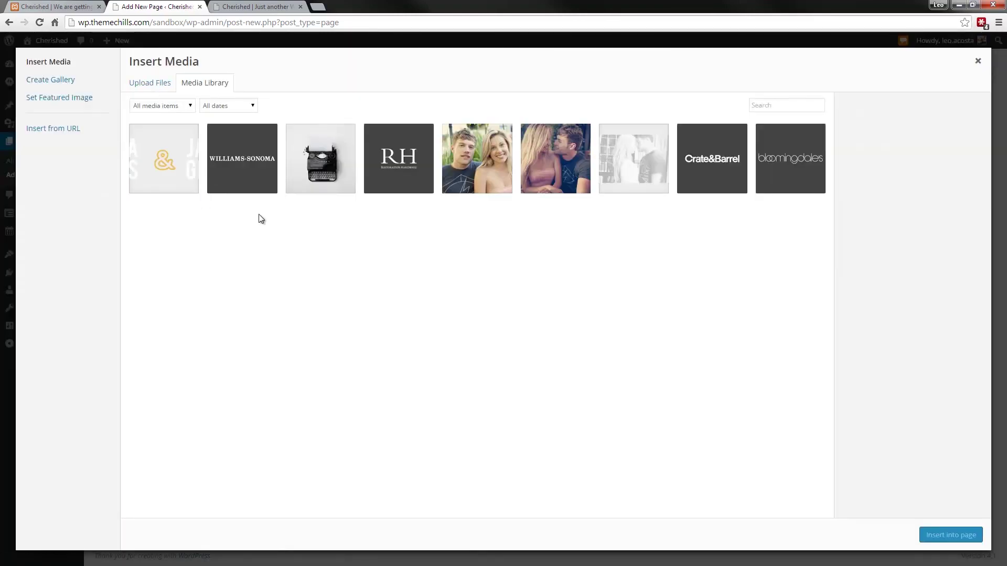
# - Insert the Williams-Sonoma, RH, Crate&Barrel and bloomingdales logos from the Media Library into the page
pyautogui.click(243, 168)
pyautogui.click(389, 180)
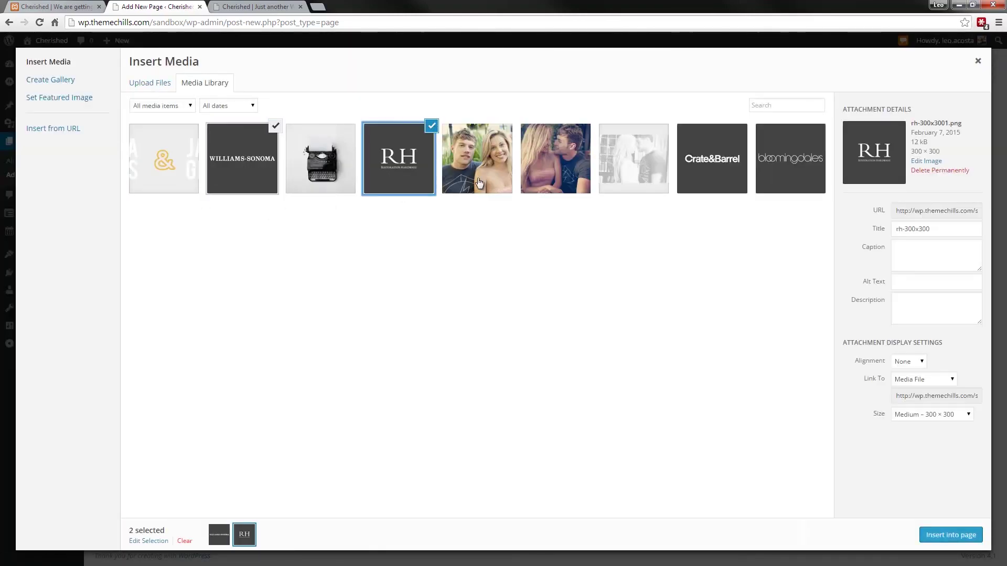
pyautogui.click(714, 190)
pyautogui.click(772, 171)
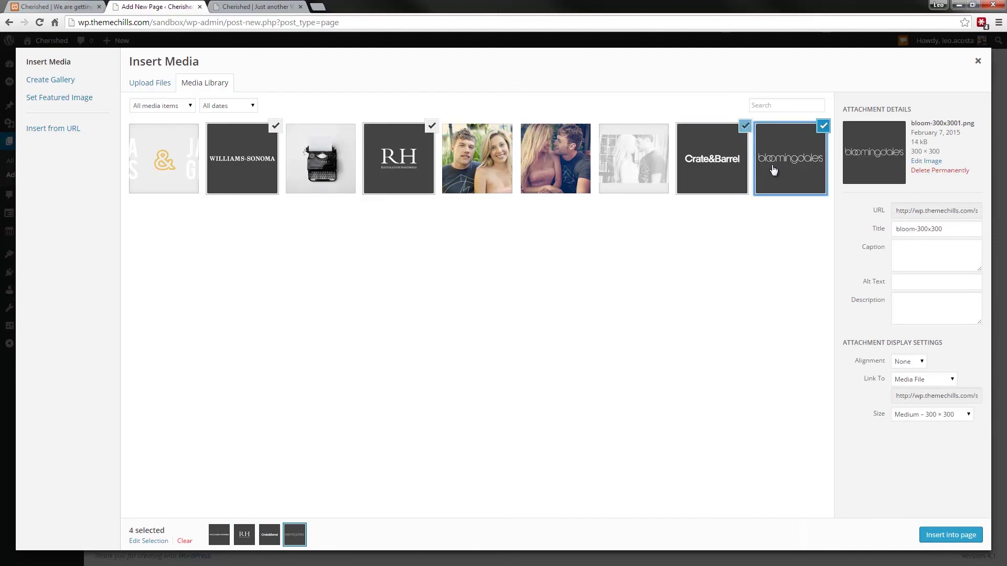
pyautogui.click(962, 535)
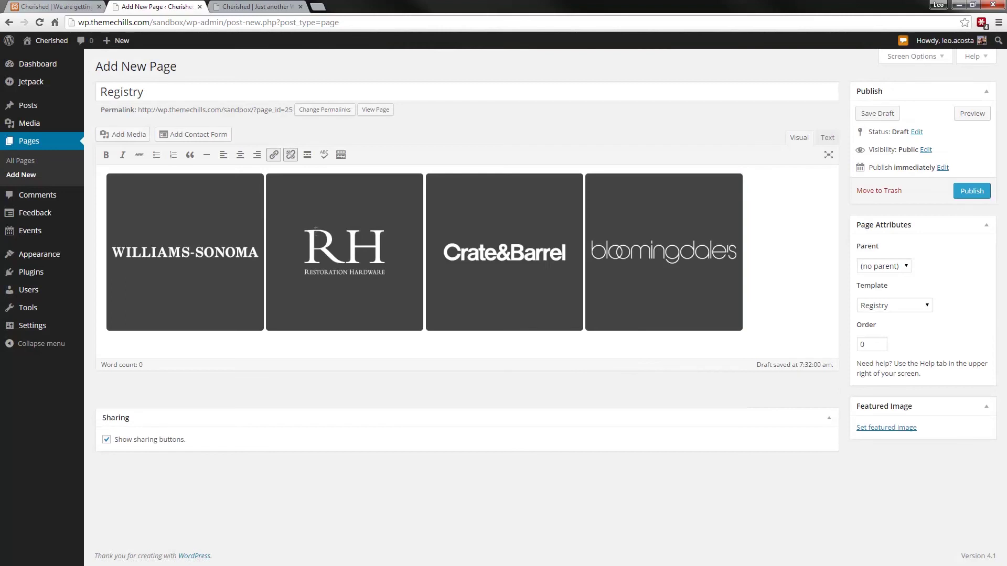
# - Remove the spaces before the RH, Crate&Barrel and bloomingdales logos so they sit flush
pyautogui.click(315, 232)
pyautogui.press('Right')
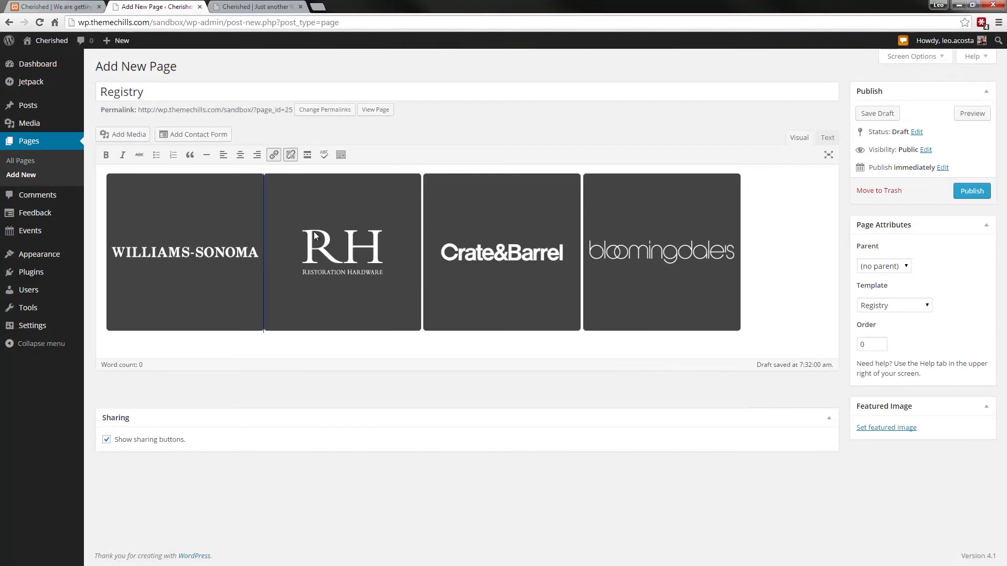
pyautogui.press('End')
pyautogui.click(515, 232)
pyautogui.press('Right')
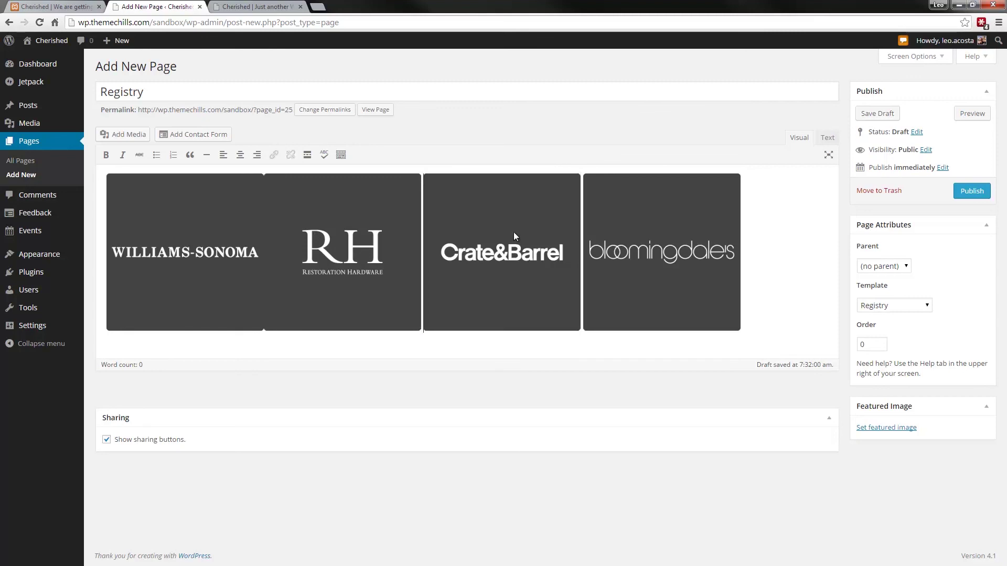
pyautogui.click(627, 244)
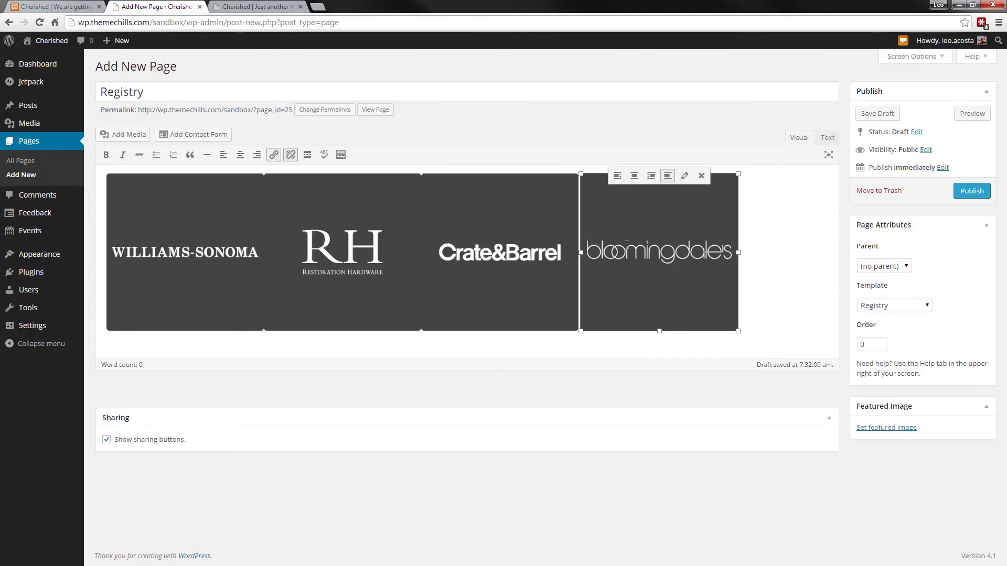
pyautogui.press('Delete')
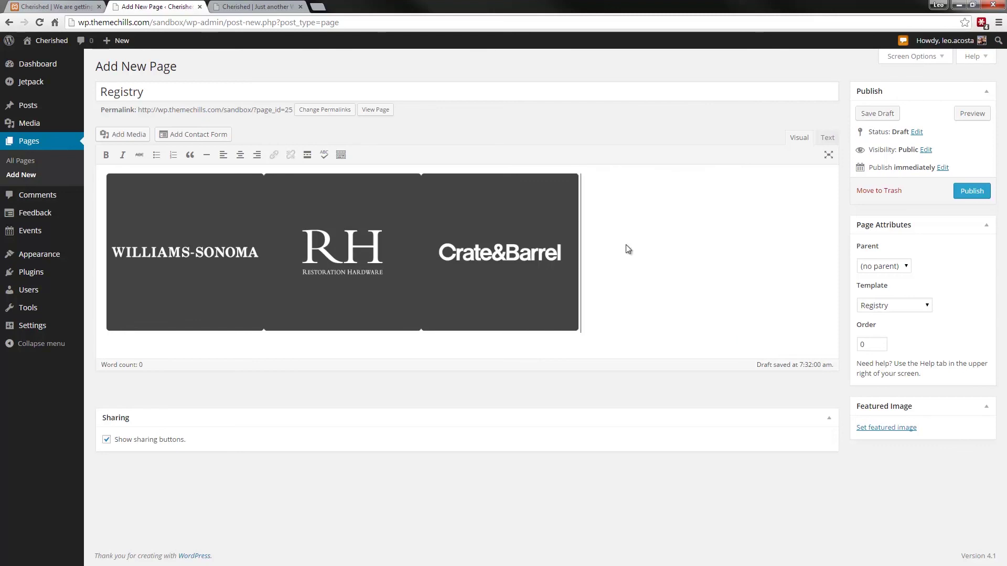
pyautogui.hotkey('ctrl', 'z')
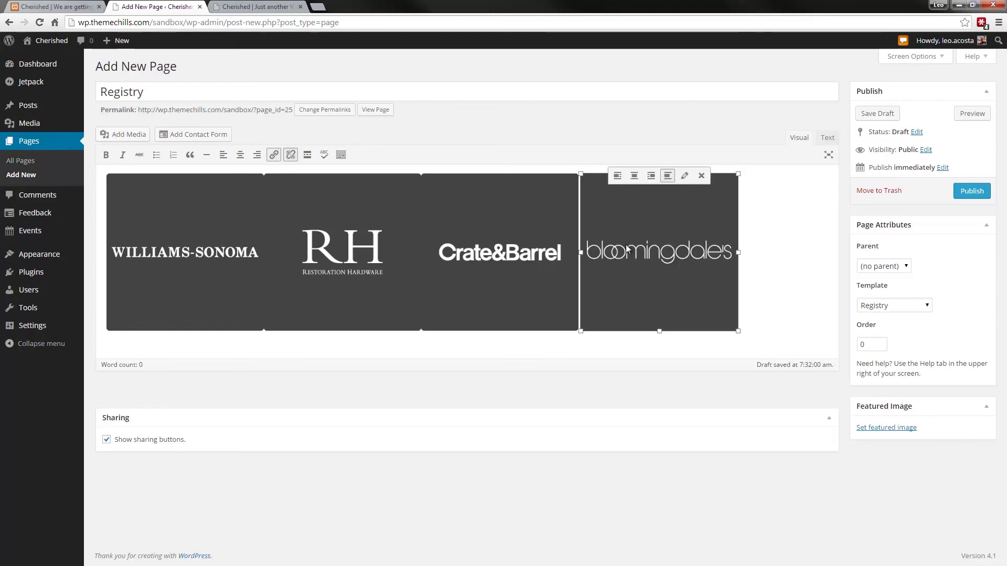
pyautogui.press('Right')
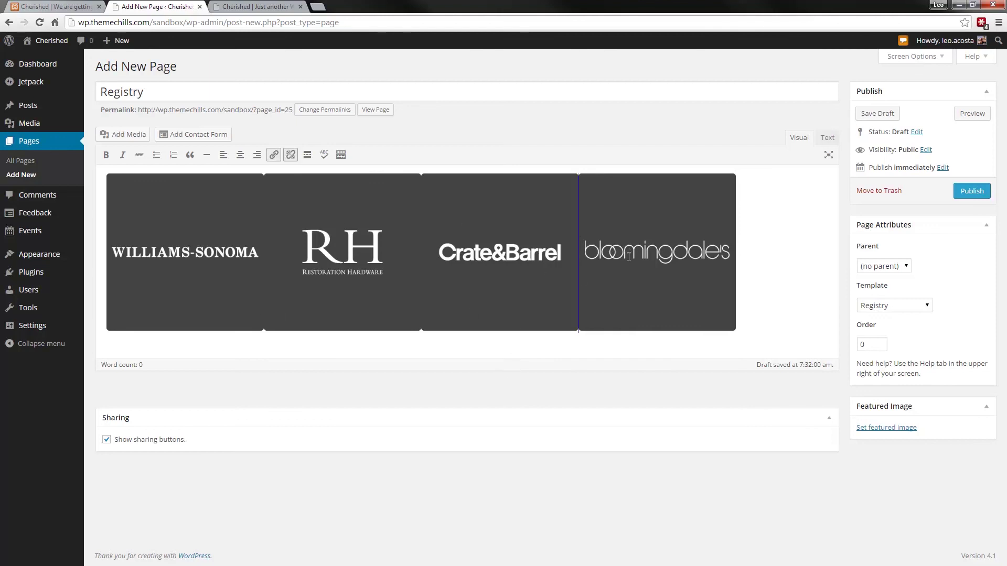
# - Check the logo markup in the Text view, then publish the Registry page
pyautogui.click(711, 253)
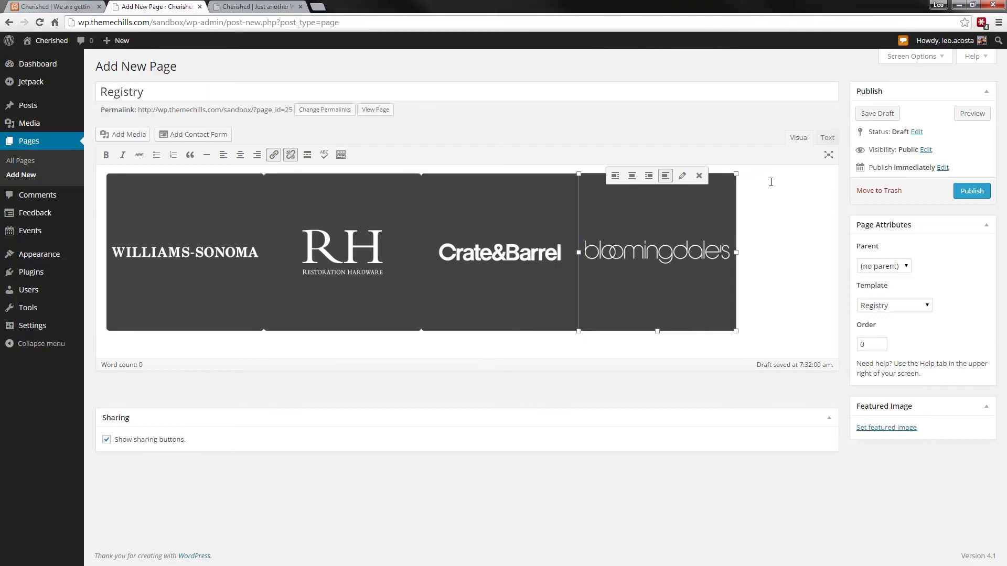
pyautogui.click(827, 138)
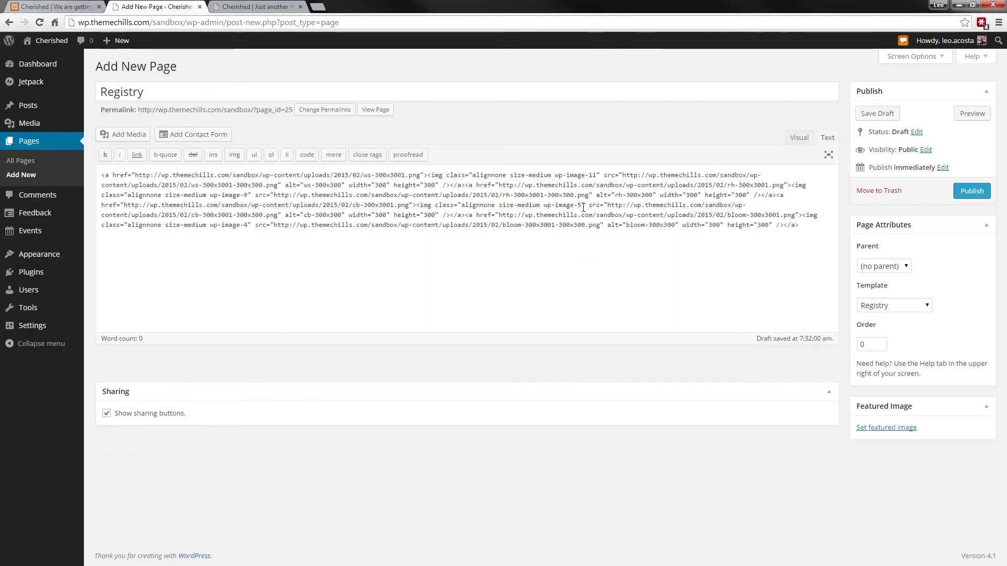
pyautogui.click(795, 139)
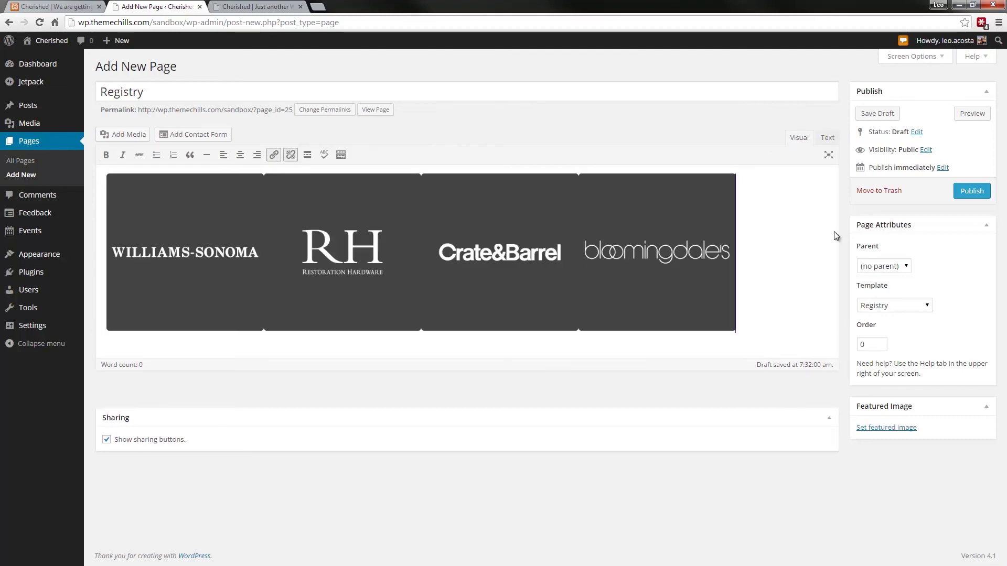
pyautogui.click(975, 193)
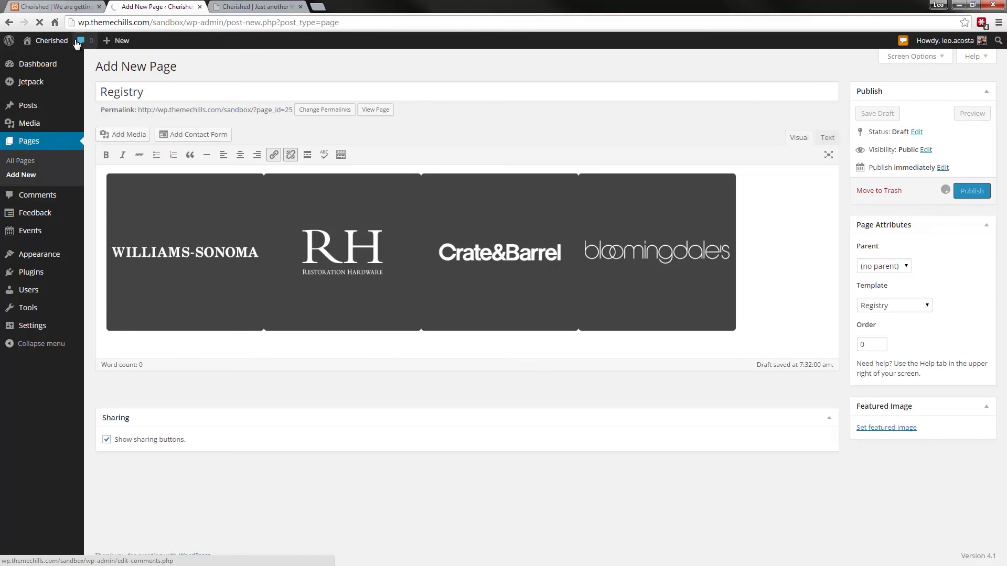
# - Reload the live site to confirm the four store logos appear, then return to the editor
pyautogui.click(260, 7)
pyautogui.click(40, 23)
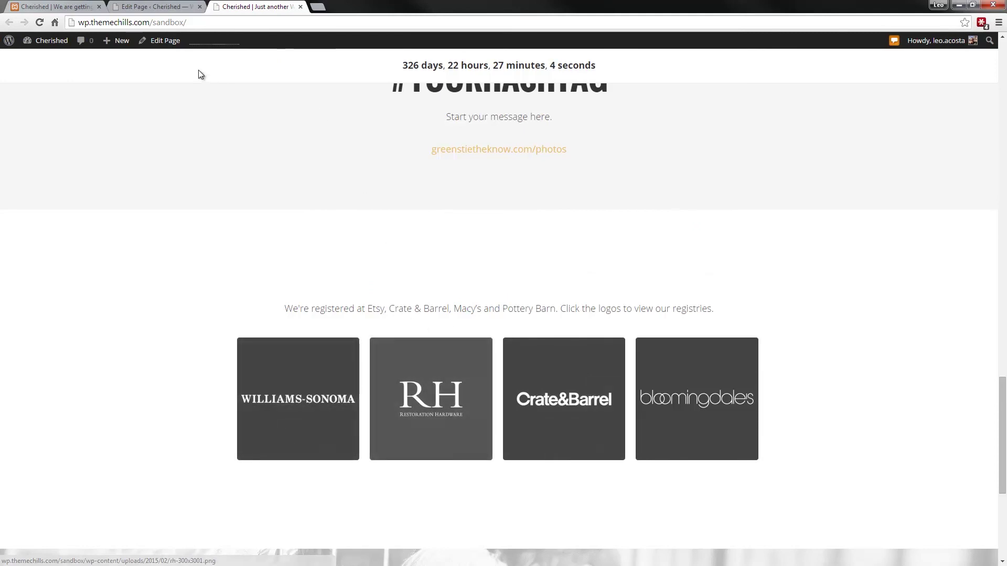
pyautogui.click(181, 8)
# - Open the link dialog for the Williams-Sonoma logo and close it without adding a link
pyautogui.click(207, 262)
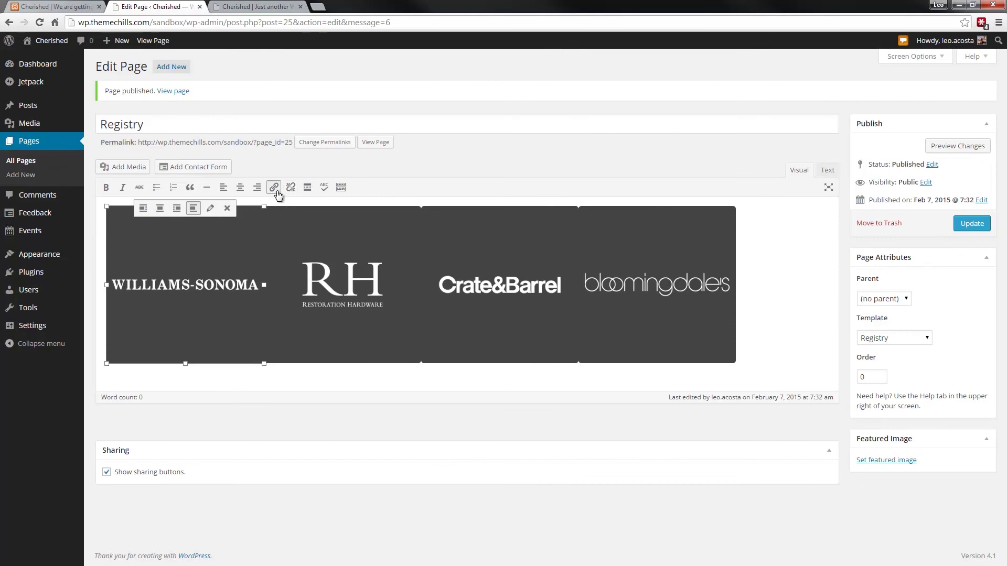
pyautogui.click(274, 188)
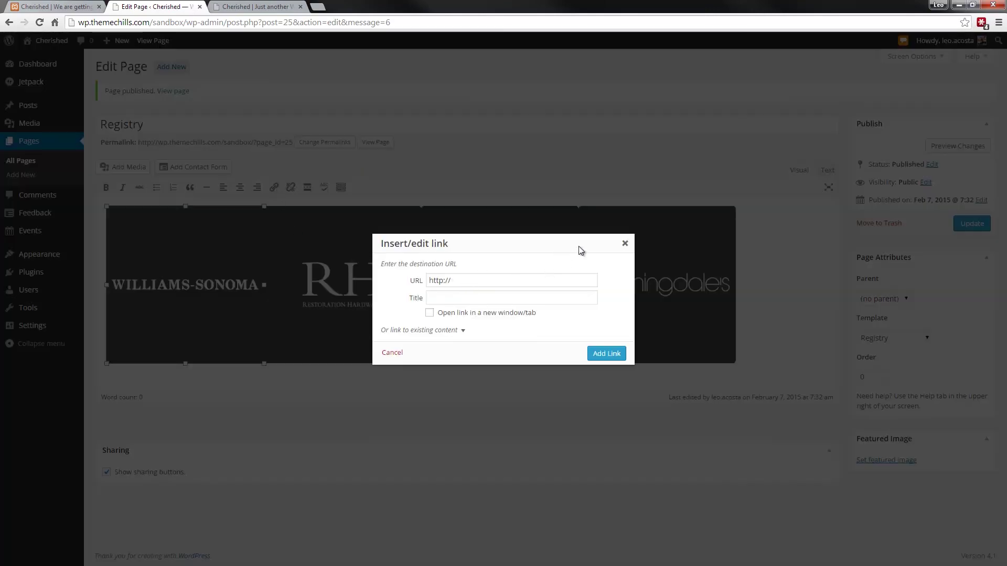
pyautogui.click(625, 244)
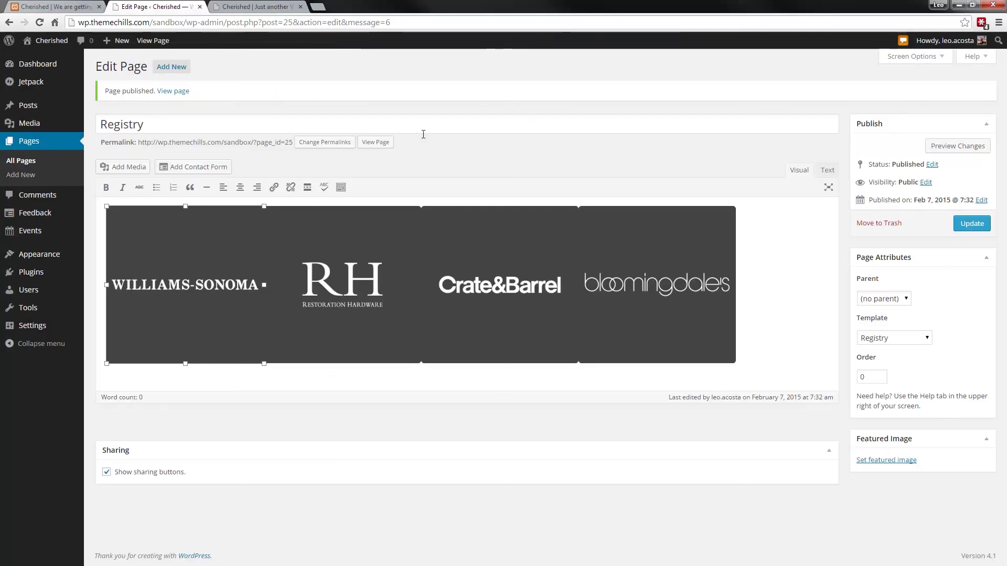
# - Scroll the live homepage down to the registry logos and back up to the wedding hero
pyautogui.scroll(15, 293, 238)
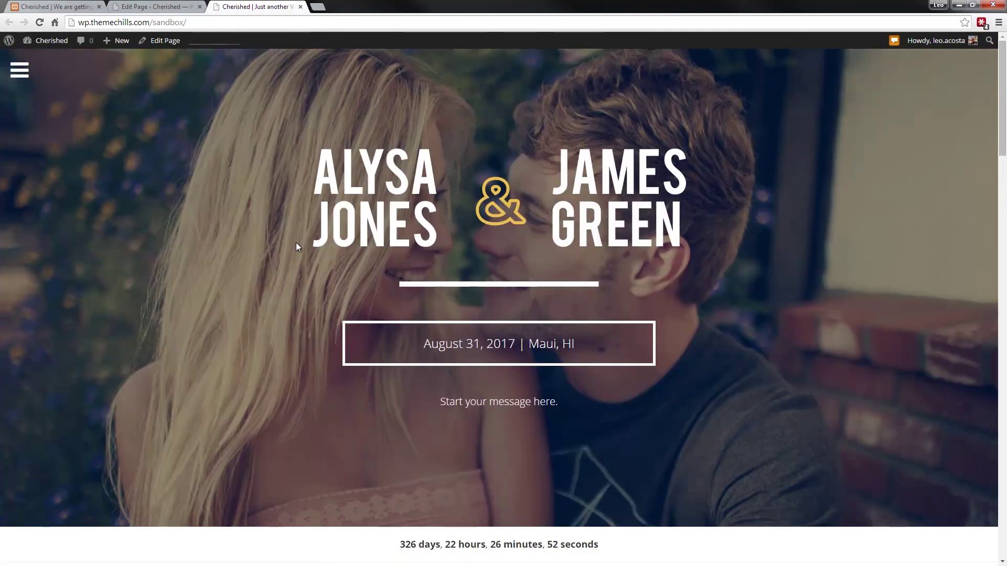
pyautogui.scroll(-7, 296, 242)
pyautogui.scroll(-20, 296, 242)
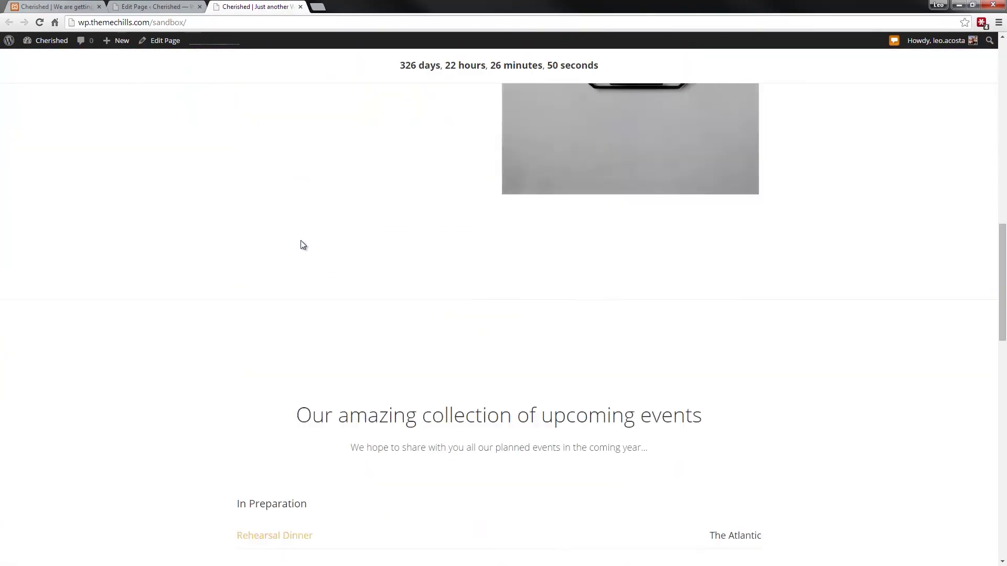
pyautogui.scroll(-4, 303, 245)
pyautogui.scroll(13, 303, 245)
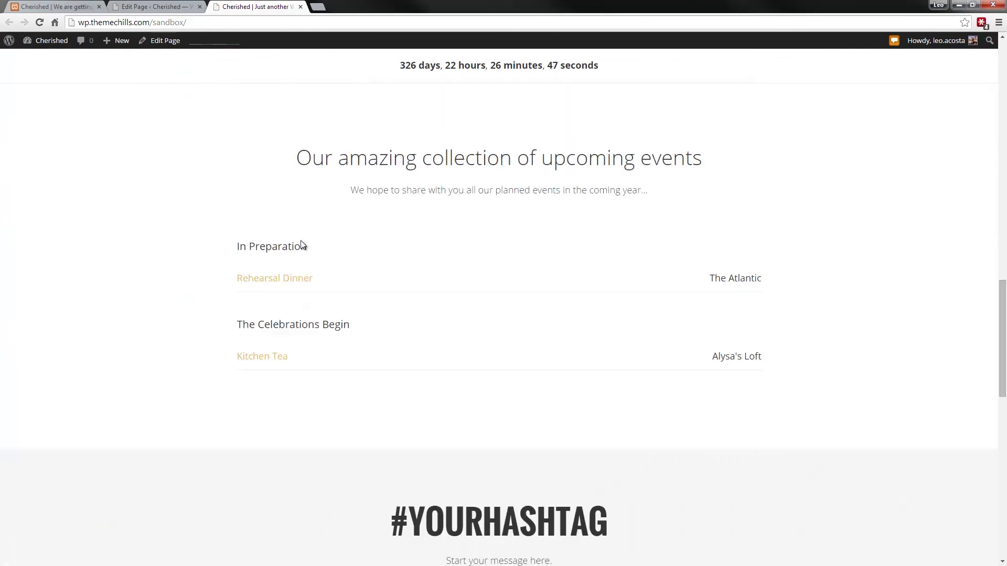
pyautogui.scroll(15, 301, 245)
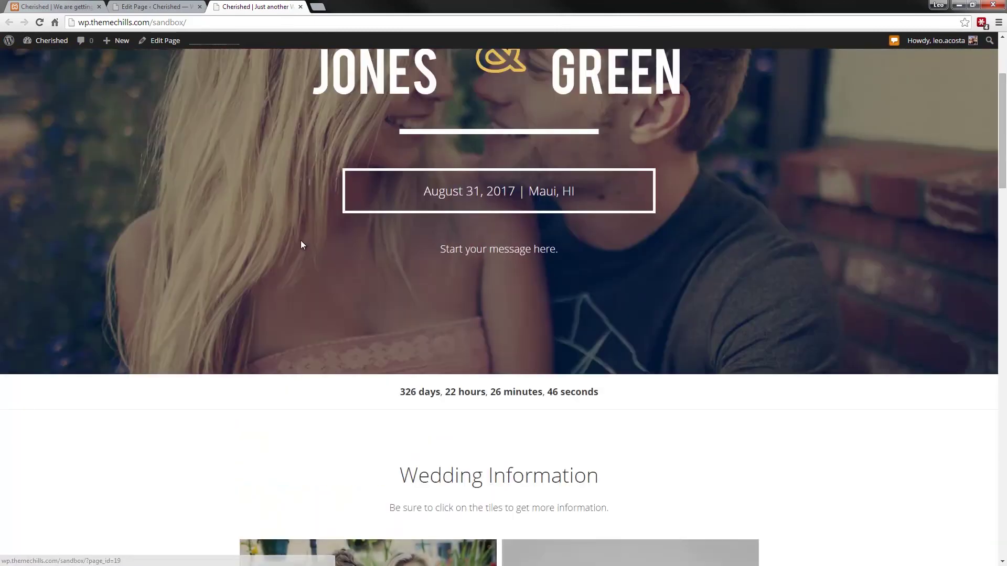